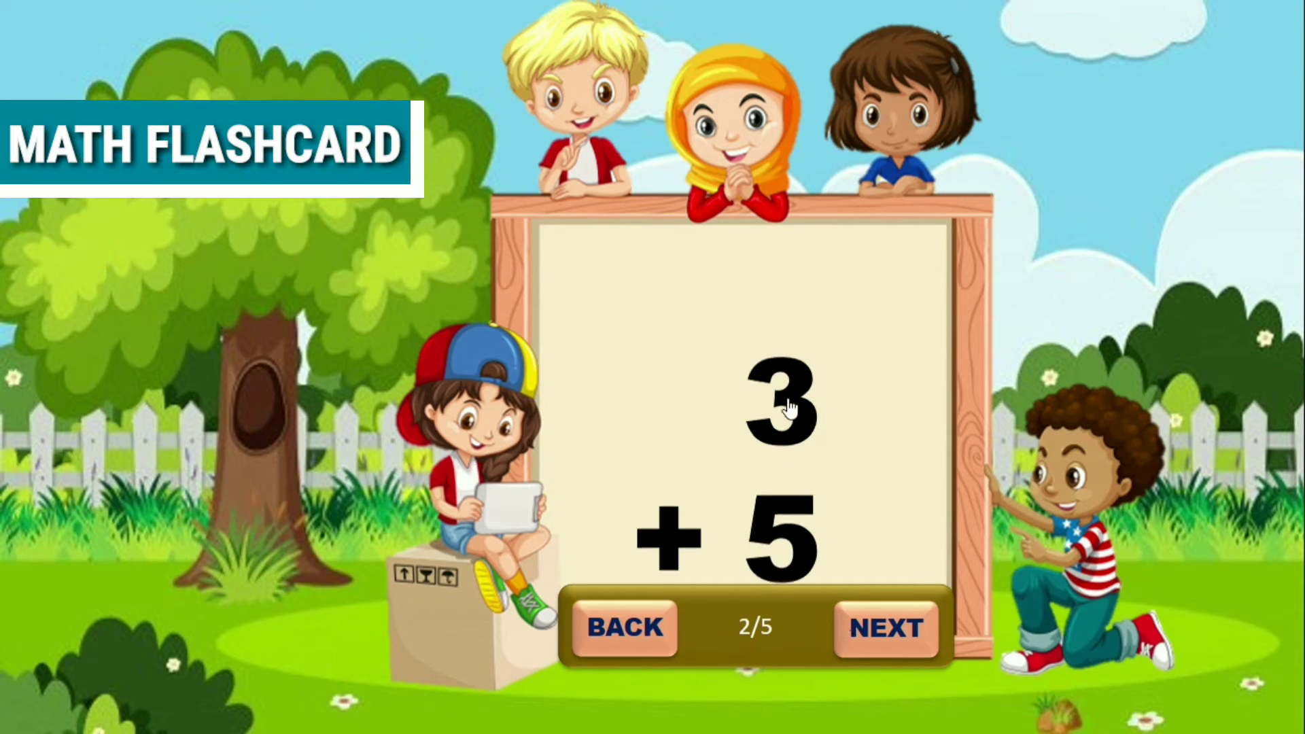
Step: Preview the flashcard show, stepping through the 4 + 6, 7 + 2 and 8 + 3 cards and revealing each answer
click(652, 636)
click(870, 624)
click(870, 625)
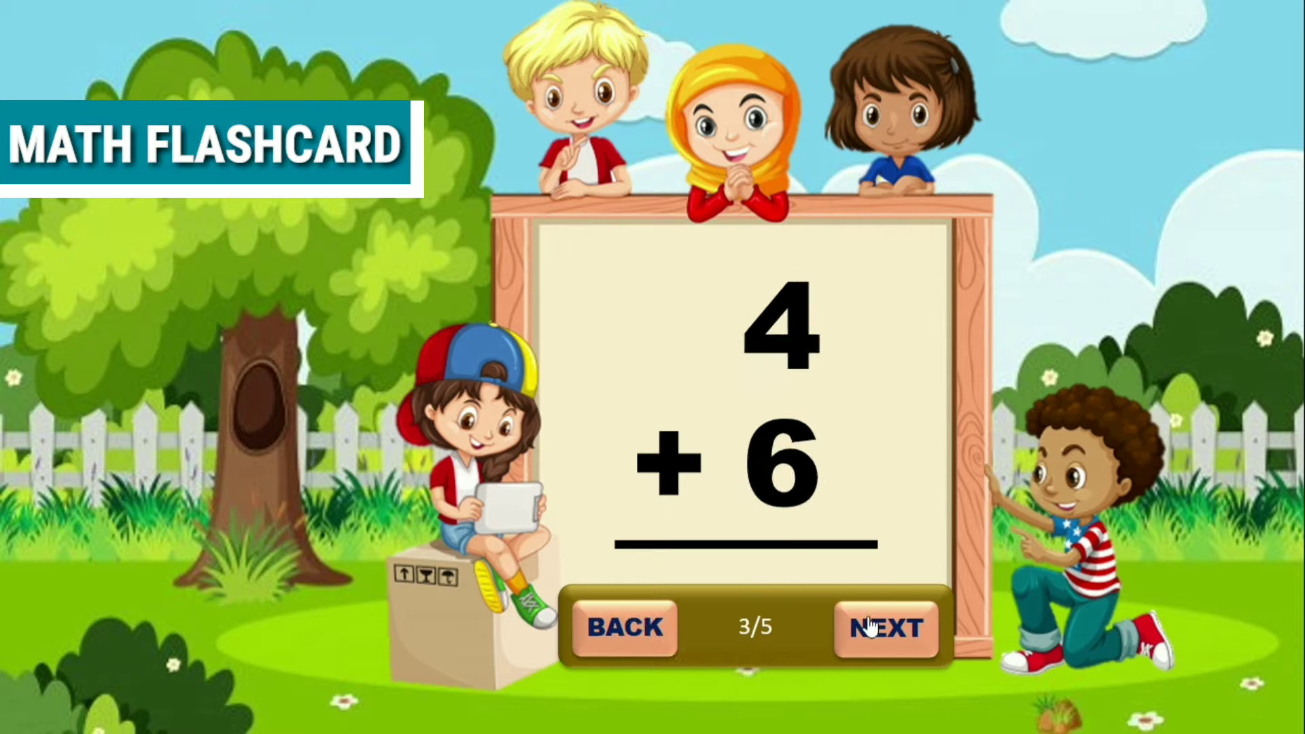
click(810, 418)
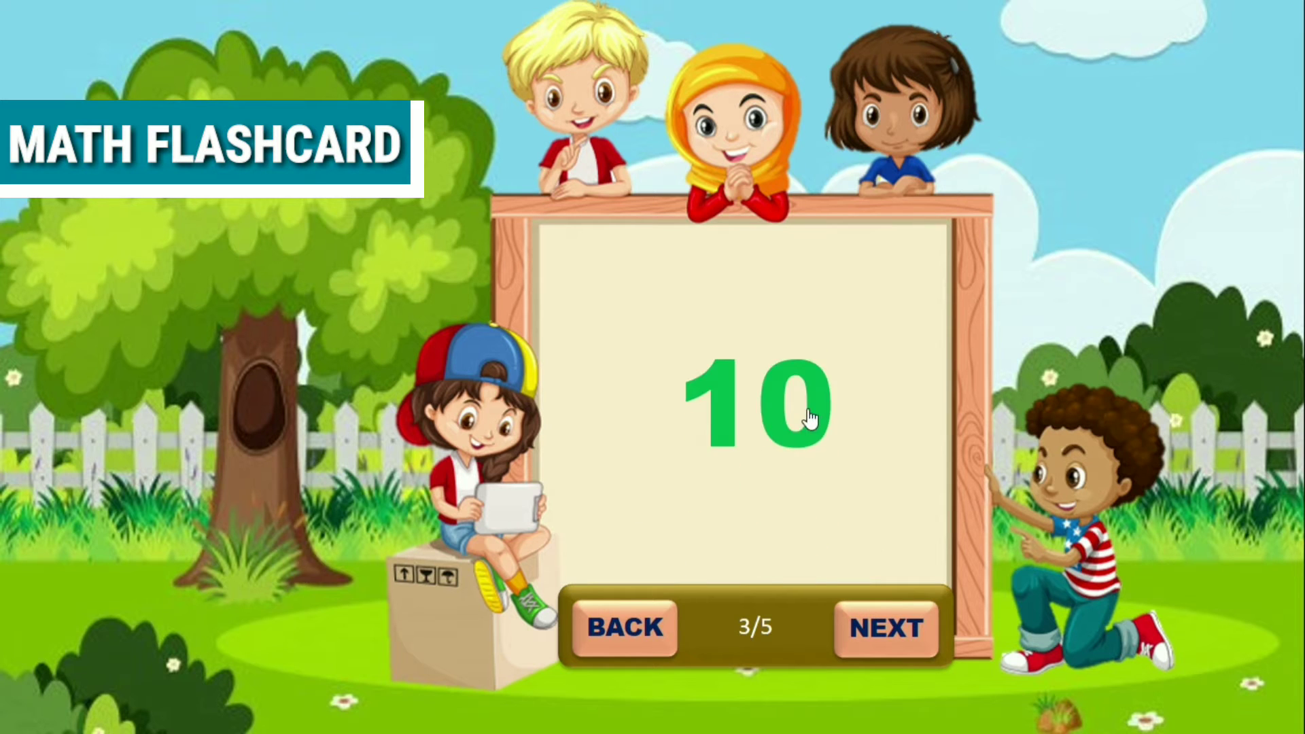
click(870, 620)
click(788, 443)
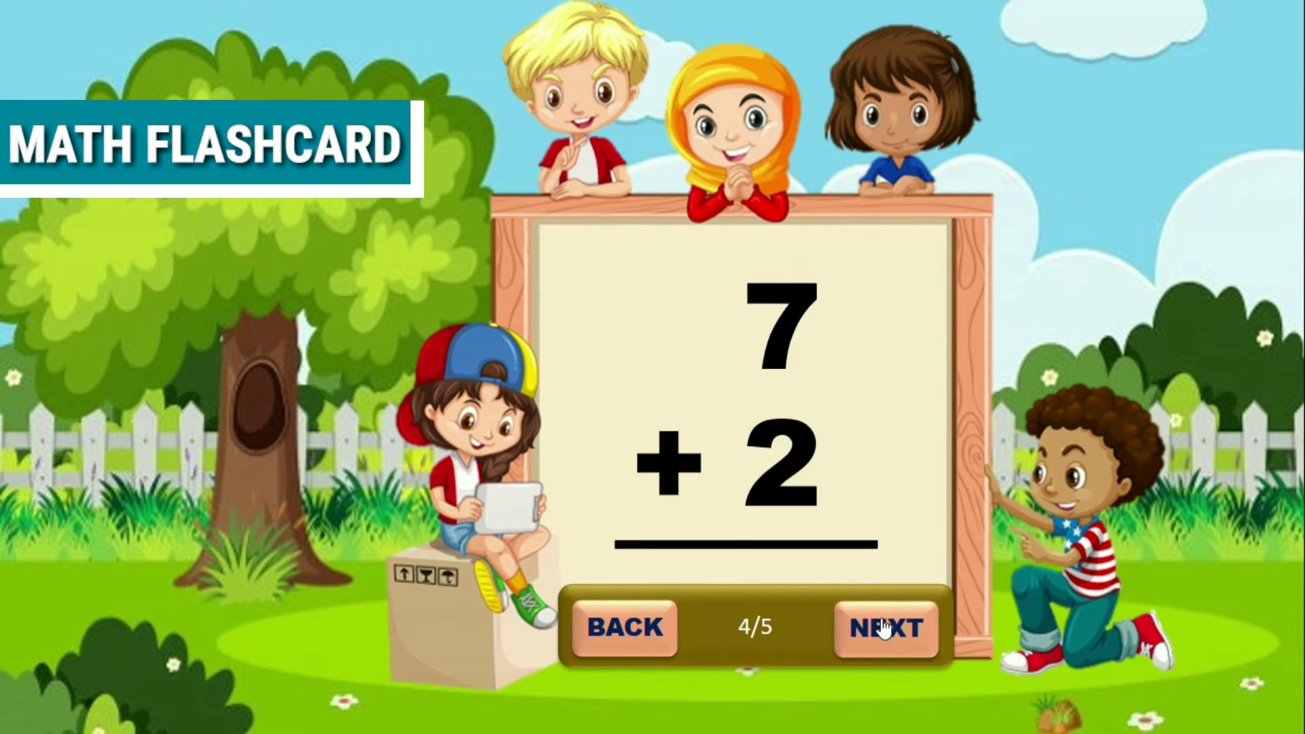
click(884, 629)
click(786, 452)
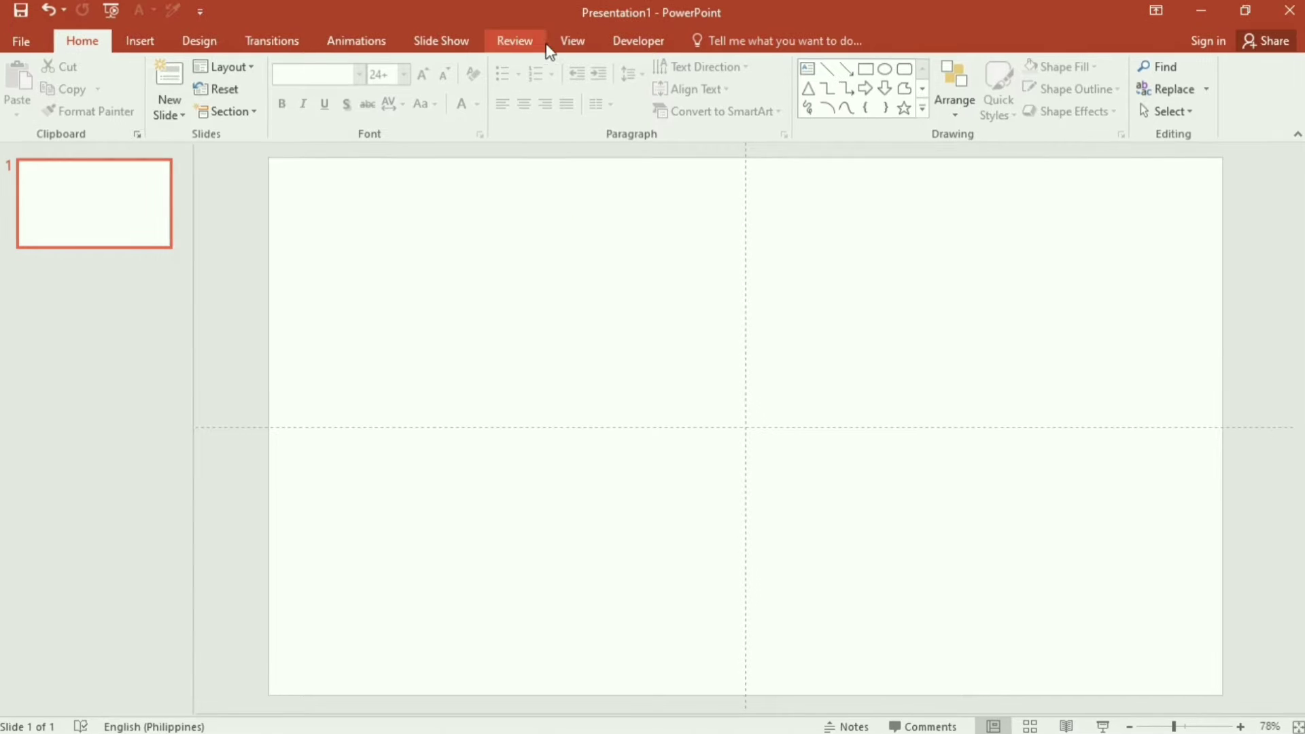
Step: Set the show type to Browsed at a kiosk (full screen), then switch to Slide Master view
click(435, 45)
click(305, 91)
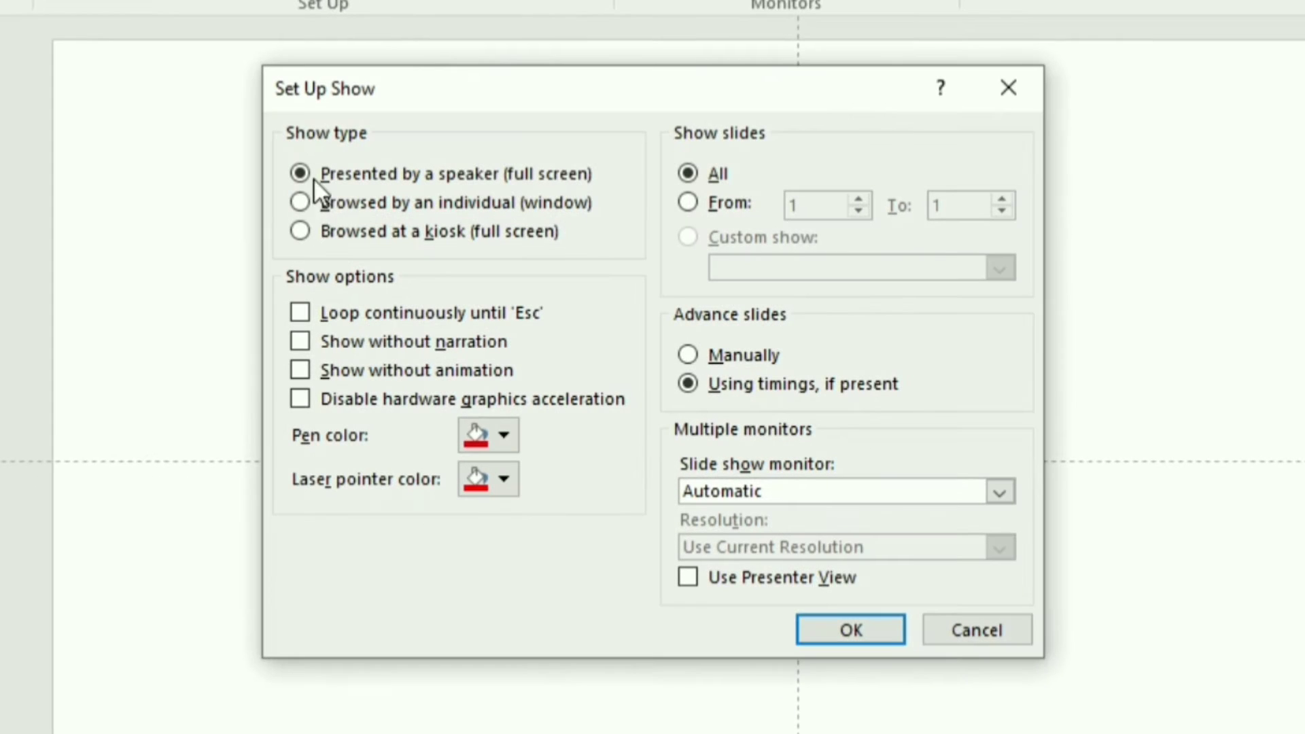
click(317, 235)
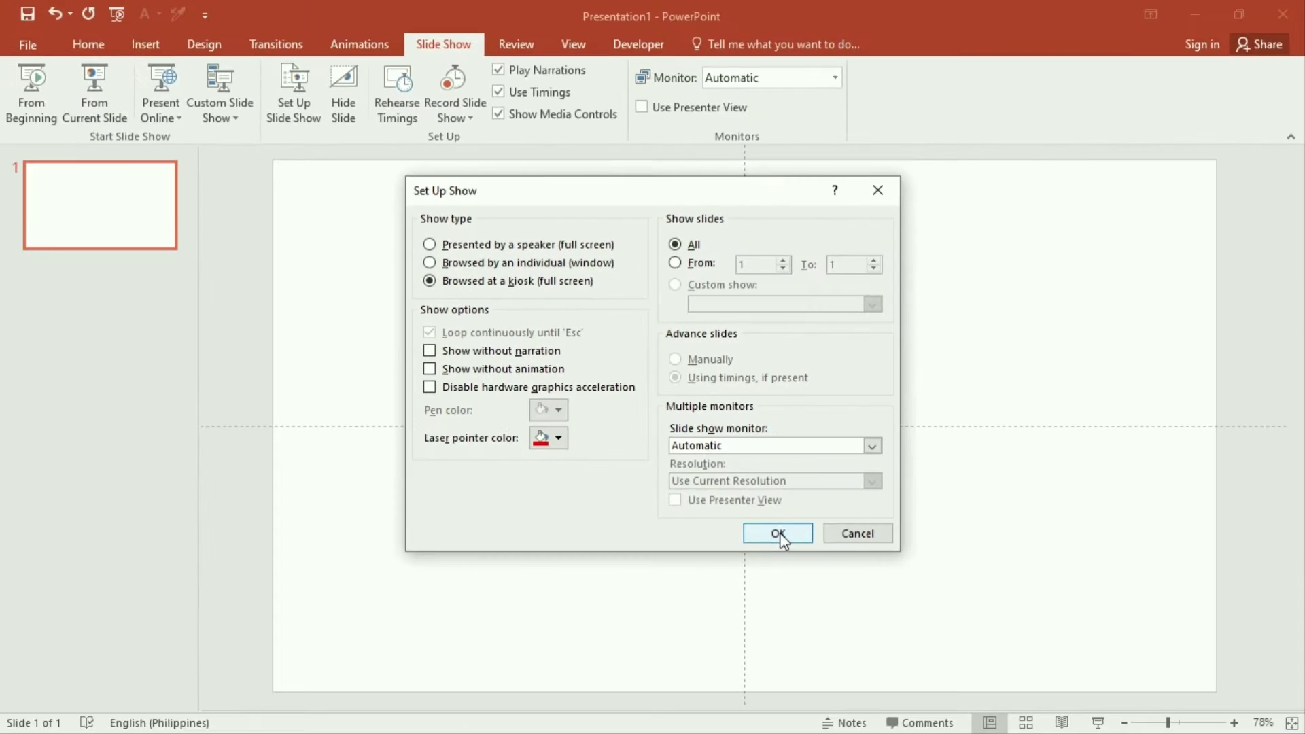
click(848, 629)
click(564, 48)
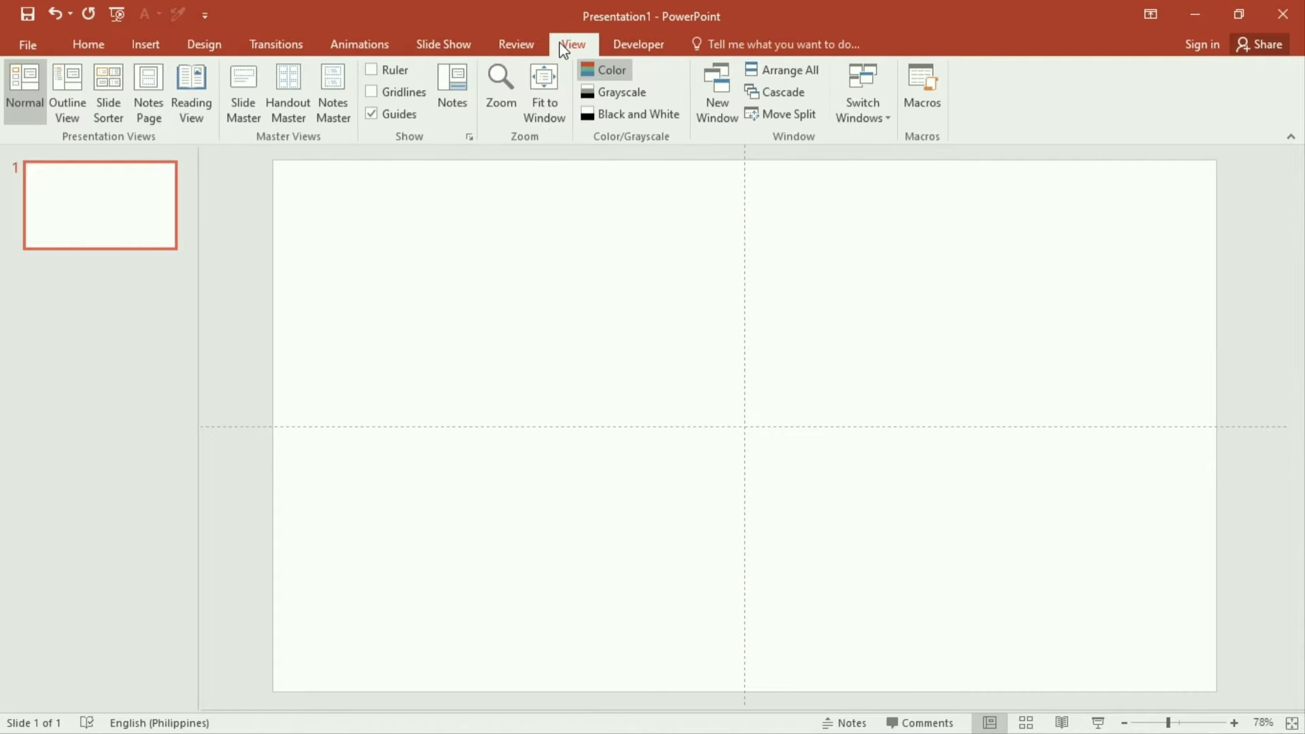
click(242, 106)
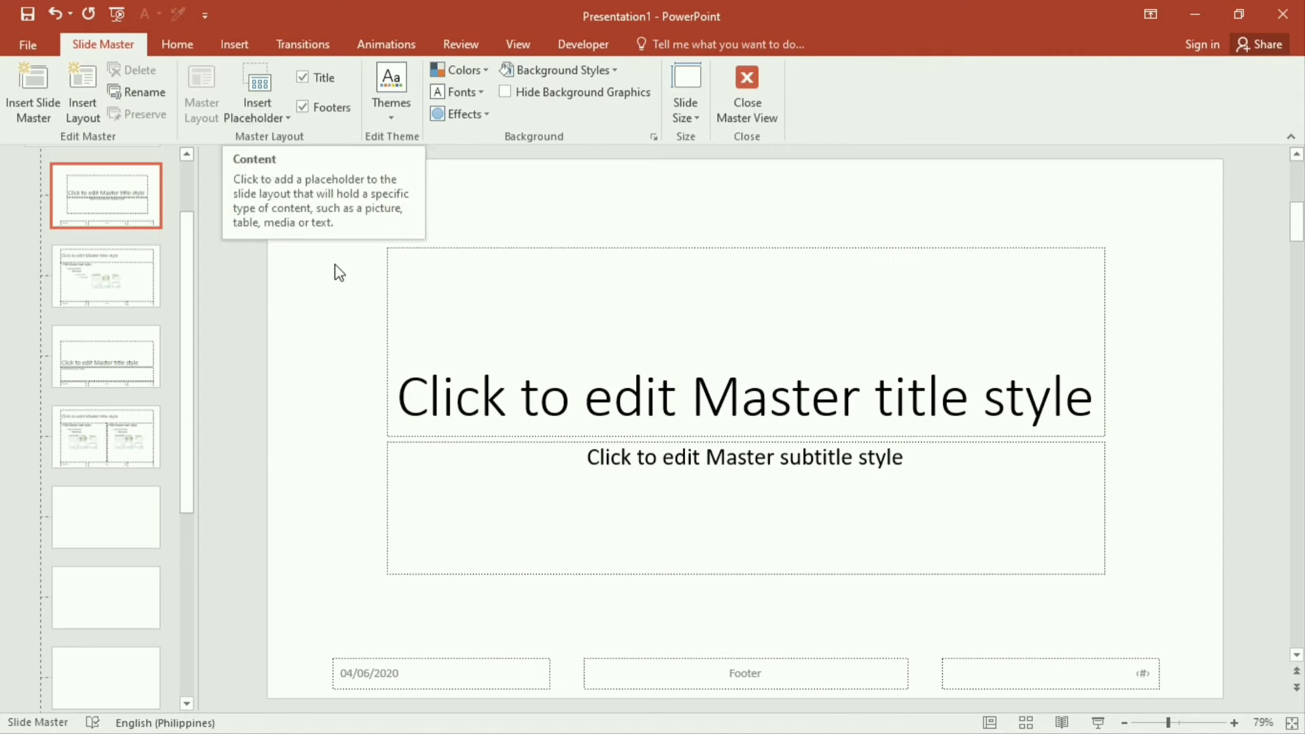
Step: Delete all master placeholders and insert the BACKGROUND and BOARD pictures
key(ctrl+a)
key(Delete)
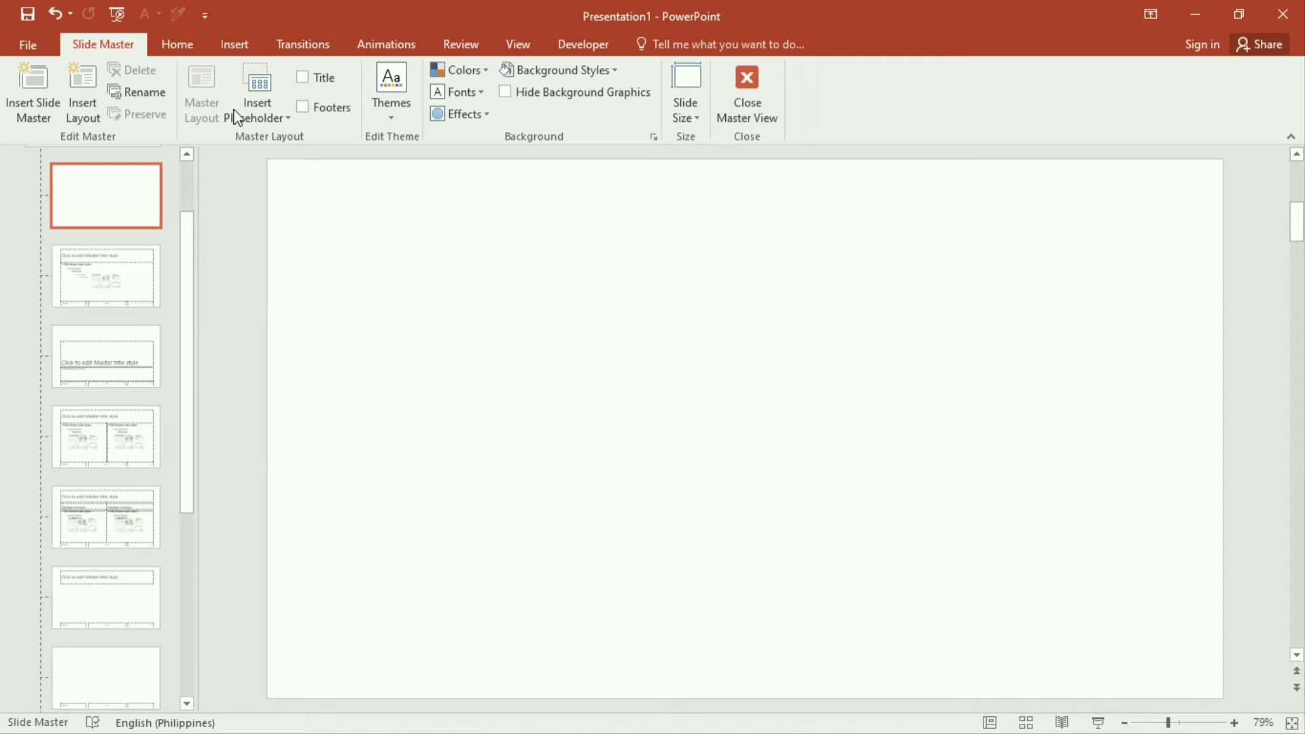
click(234, 45)
click(118, 103)
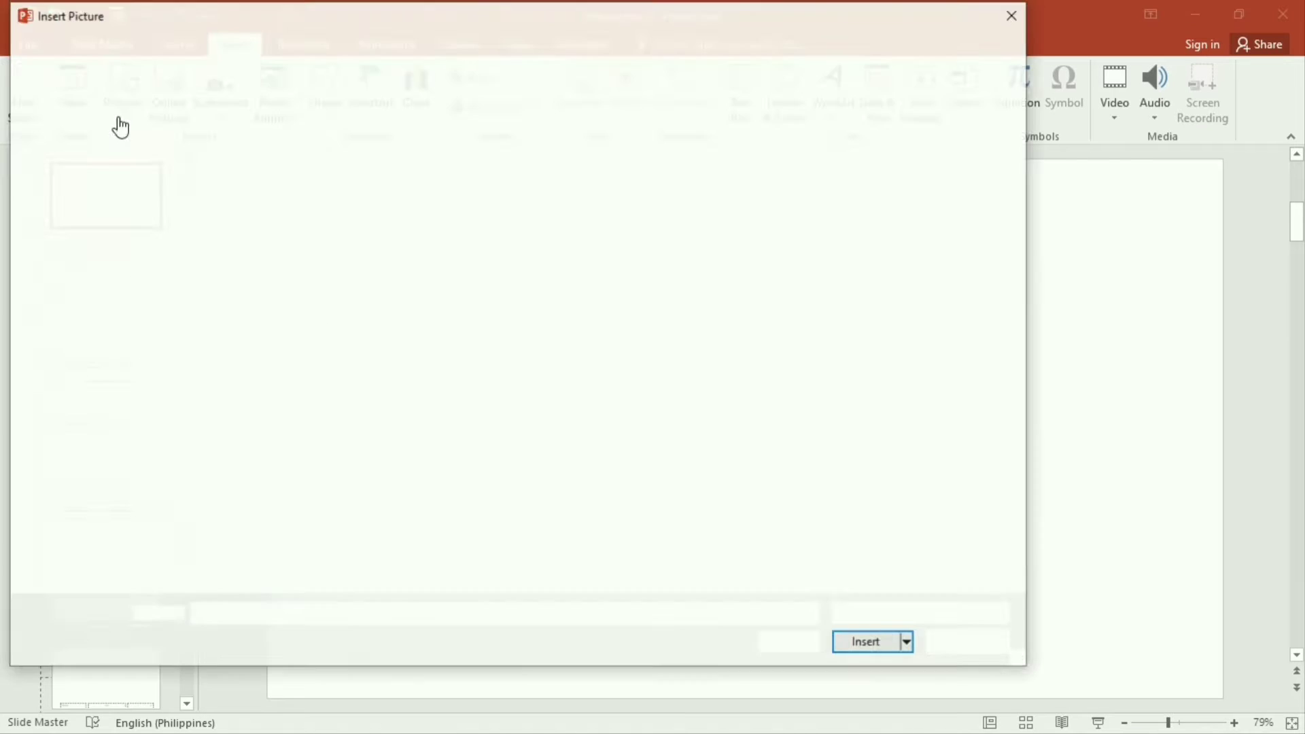
click(457, 174)
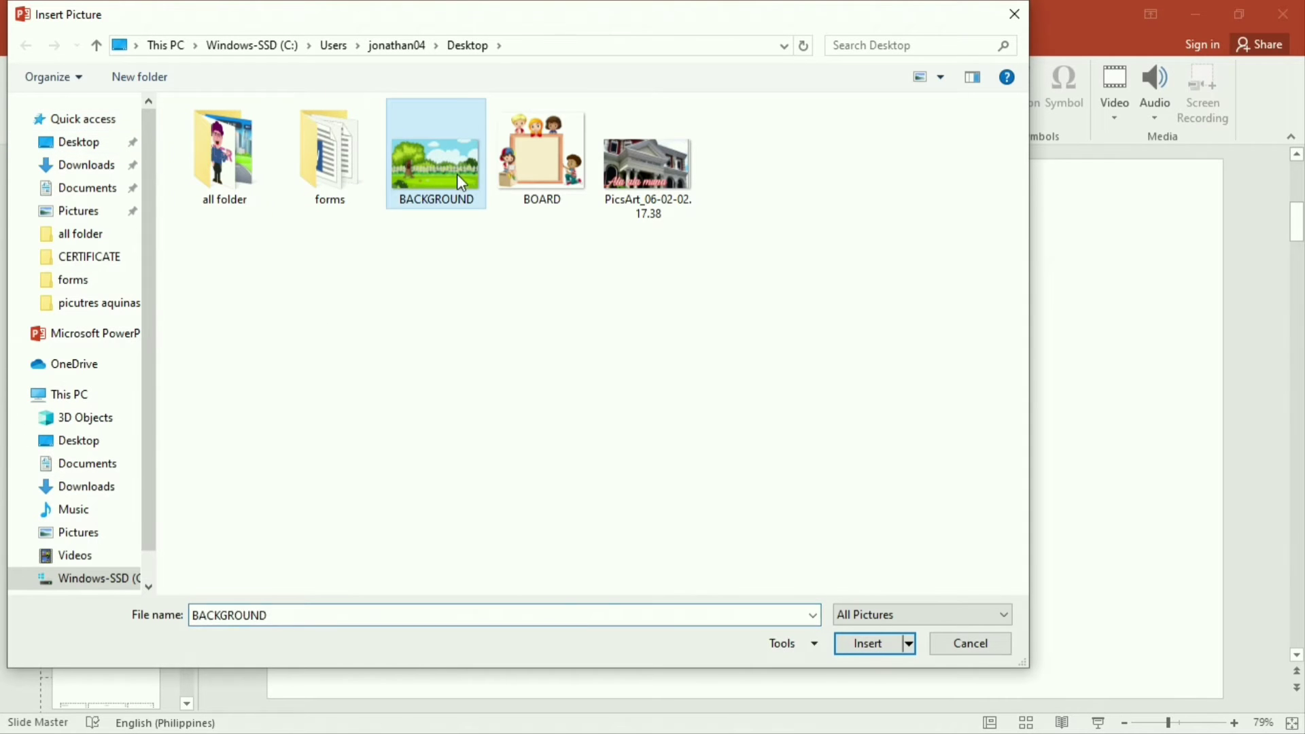
ctrl+click(512, 170)
click(871, 643)
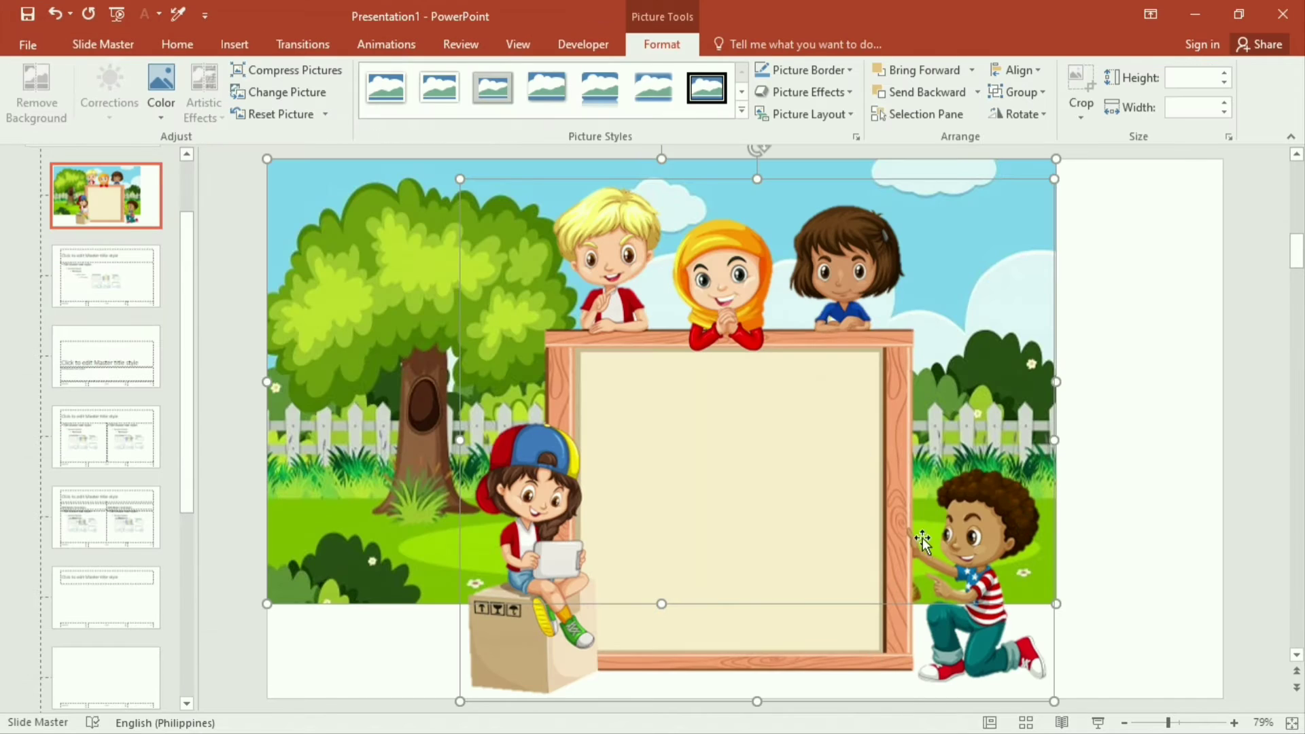
Step: Stretch the background to fill the slide, move the board right, and close Master View
click(1127, 474)
drag(452, 361, 451, 362)
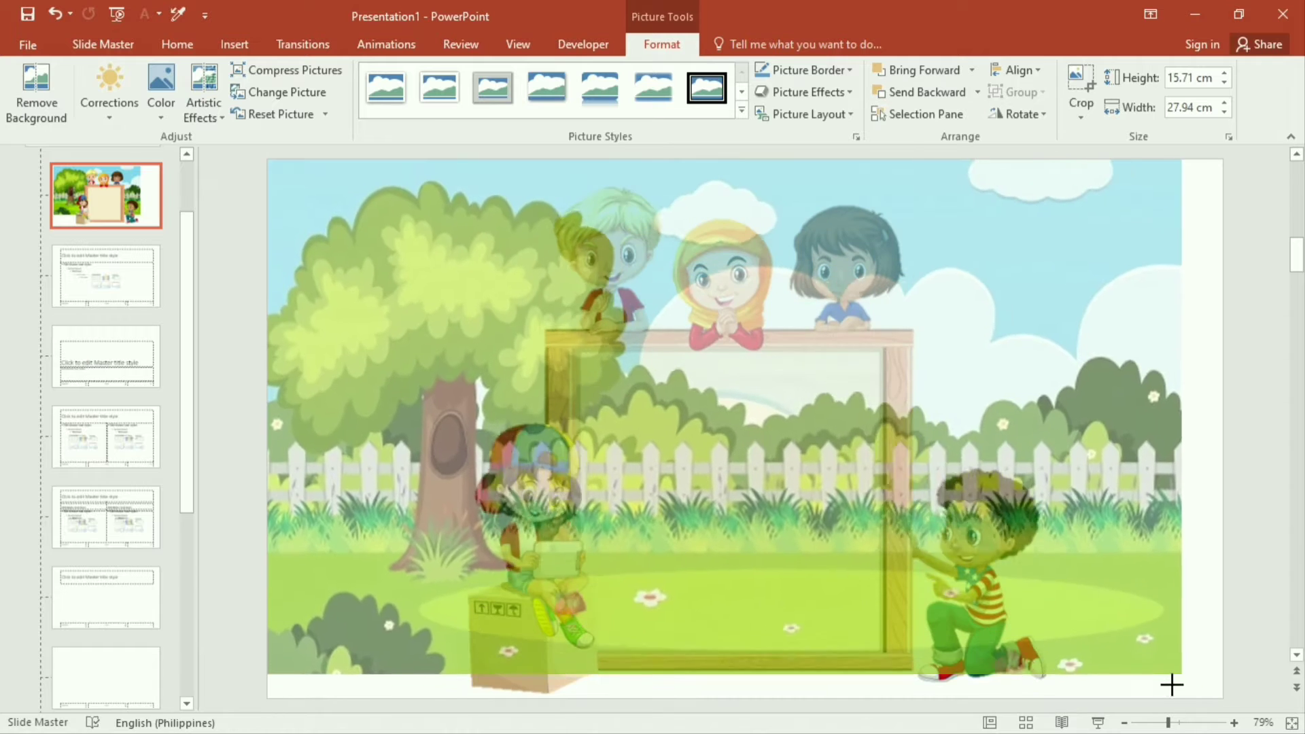
drag(1059, 608, 1223, 700)
click(839, 487)
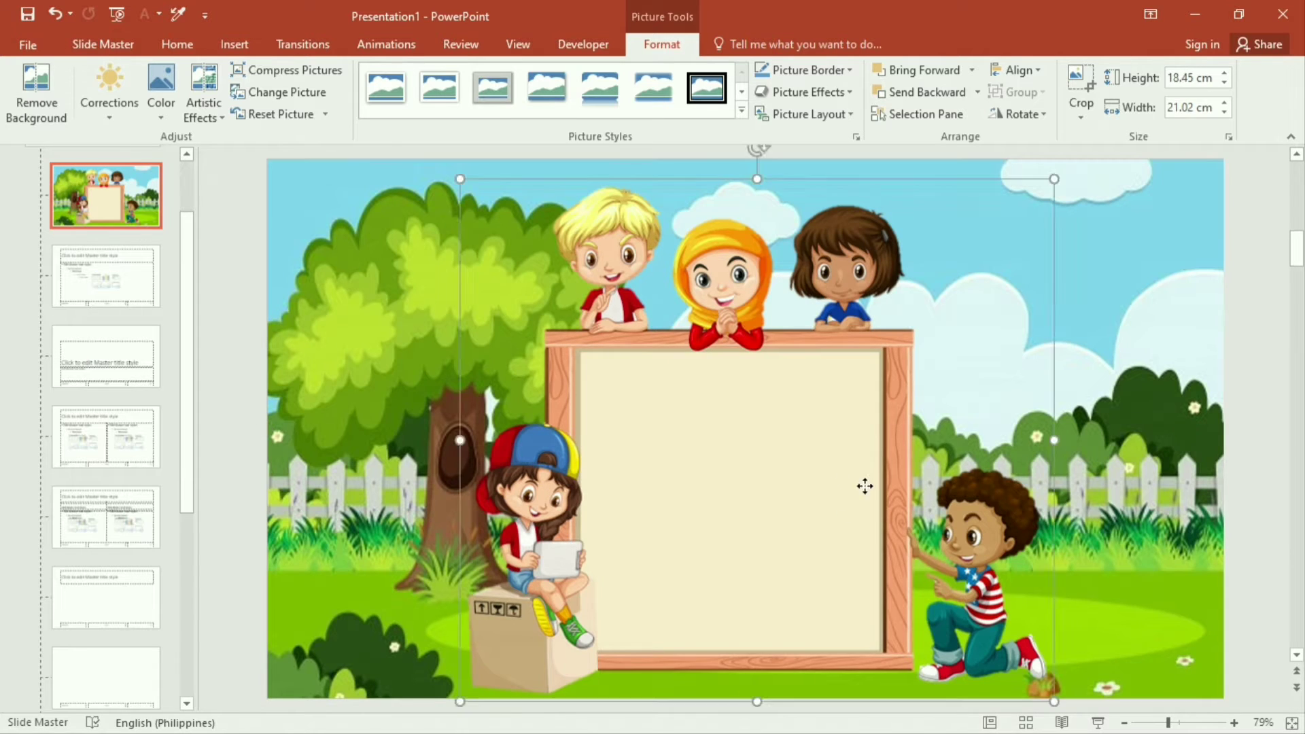
drag(865, 486, 922, 478)
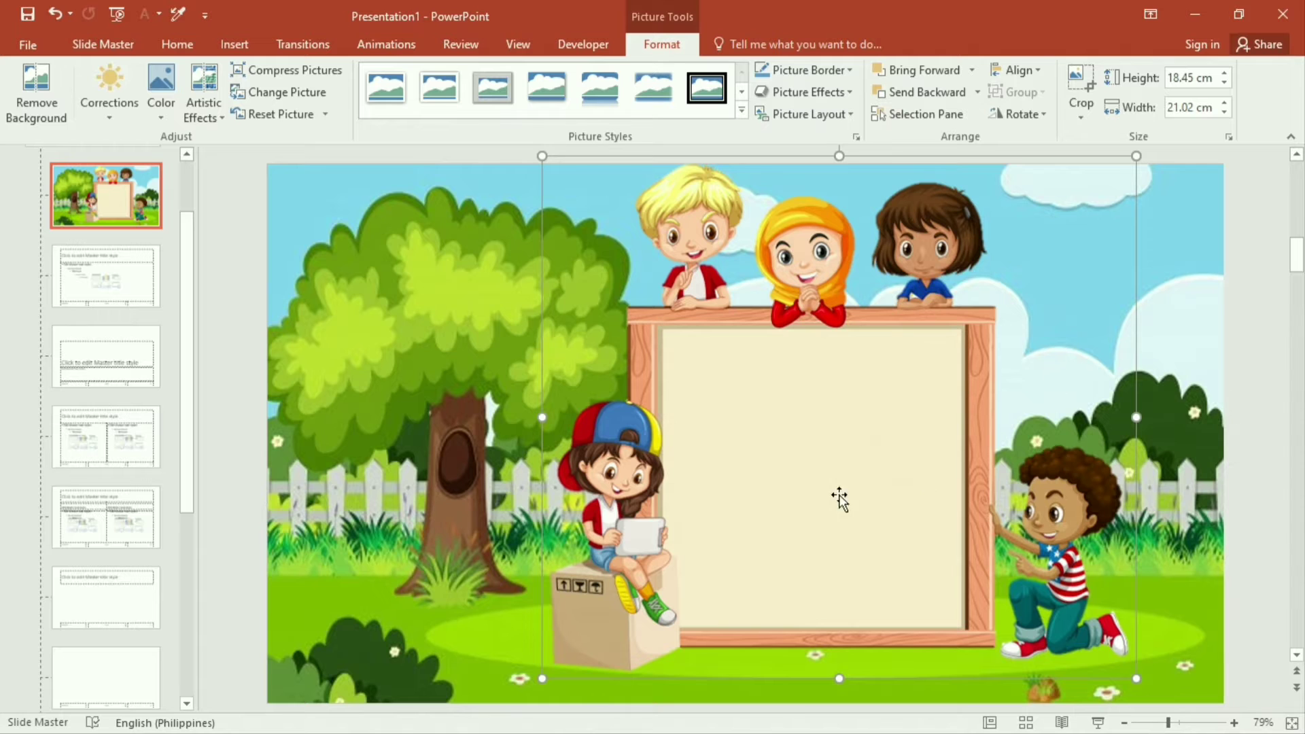
click(250, 340)
click(732, 83)
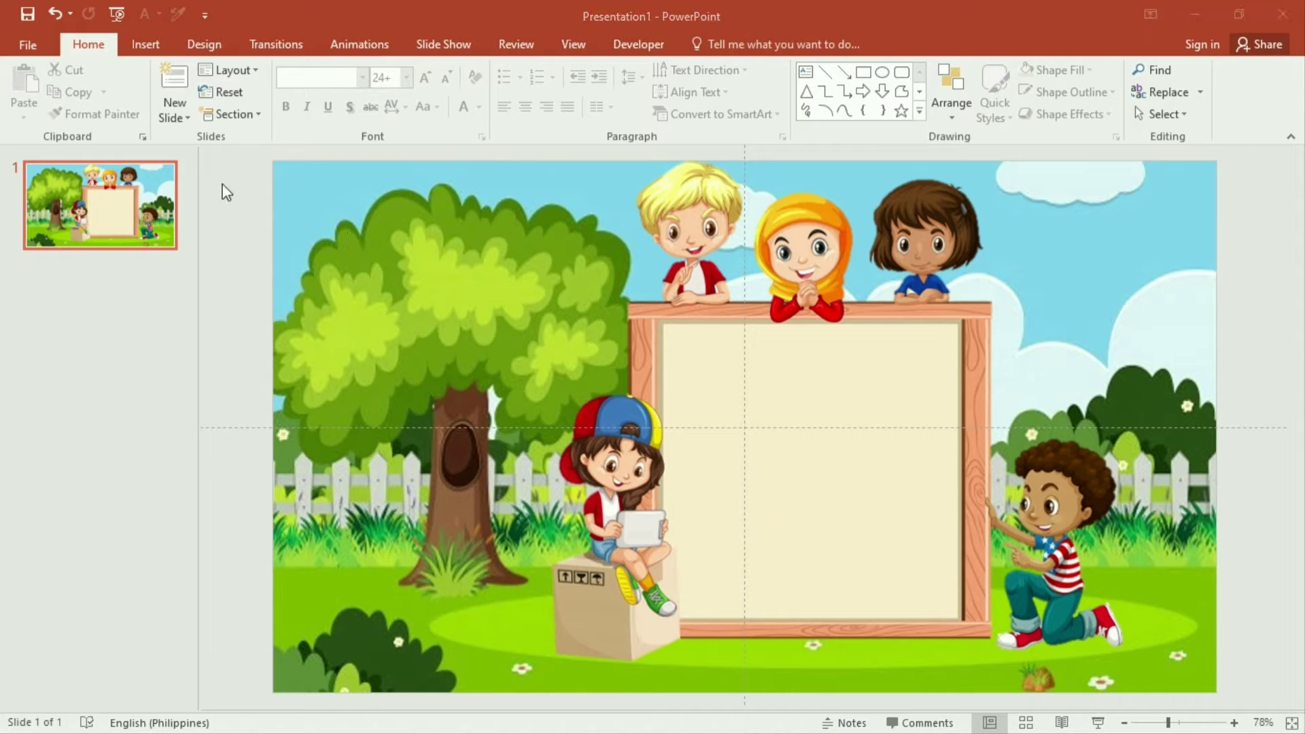
Step: Add a text box with '2' in Arial Black size 88 and move it onto the board
click(146, 45)
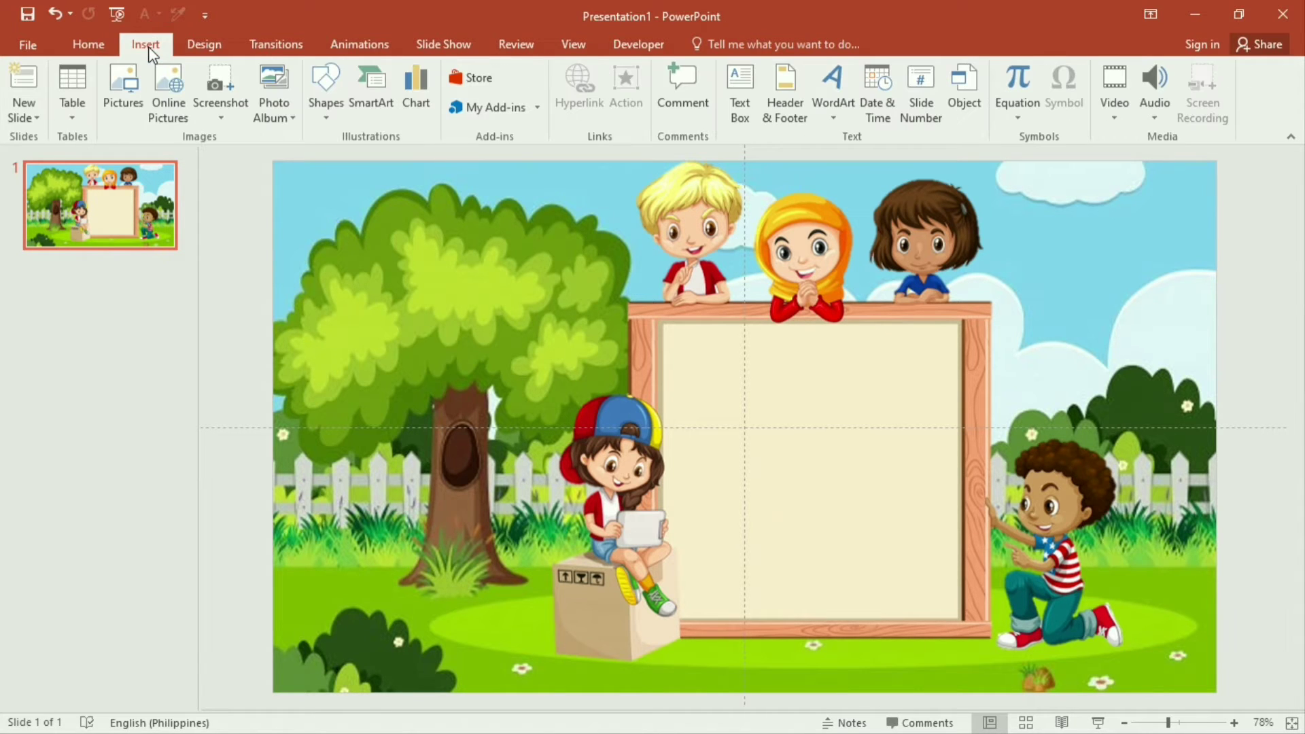
click(741, 109)
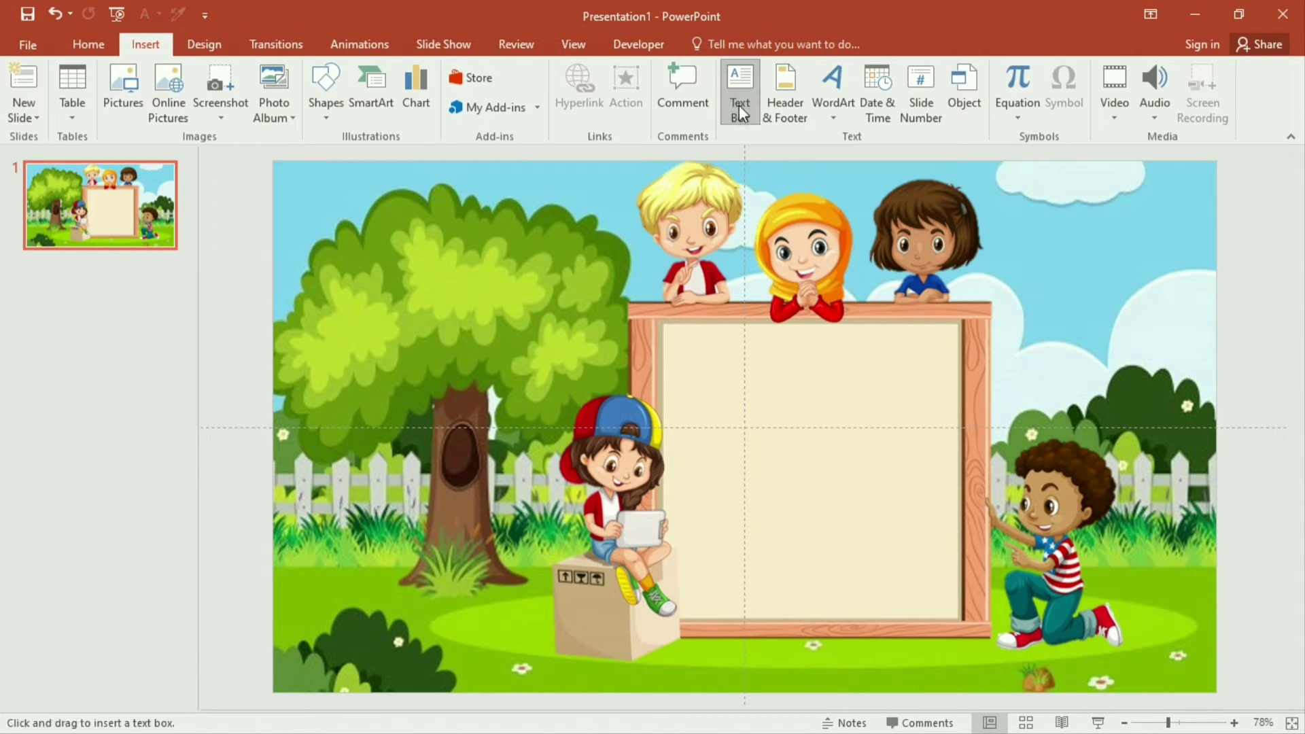
drag(440, 250, 543, 323)
text(2)
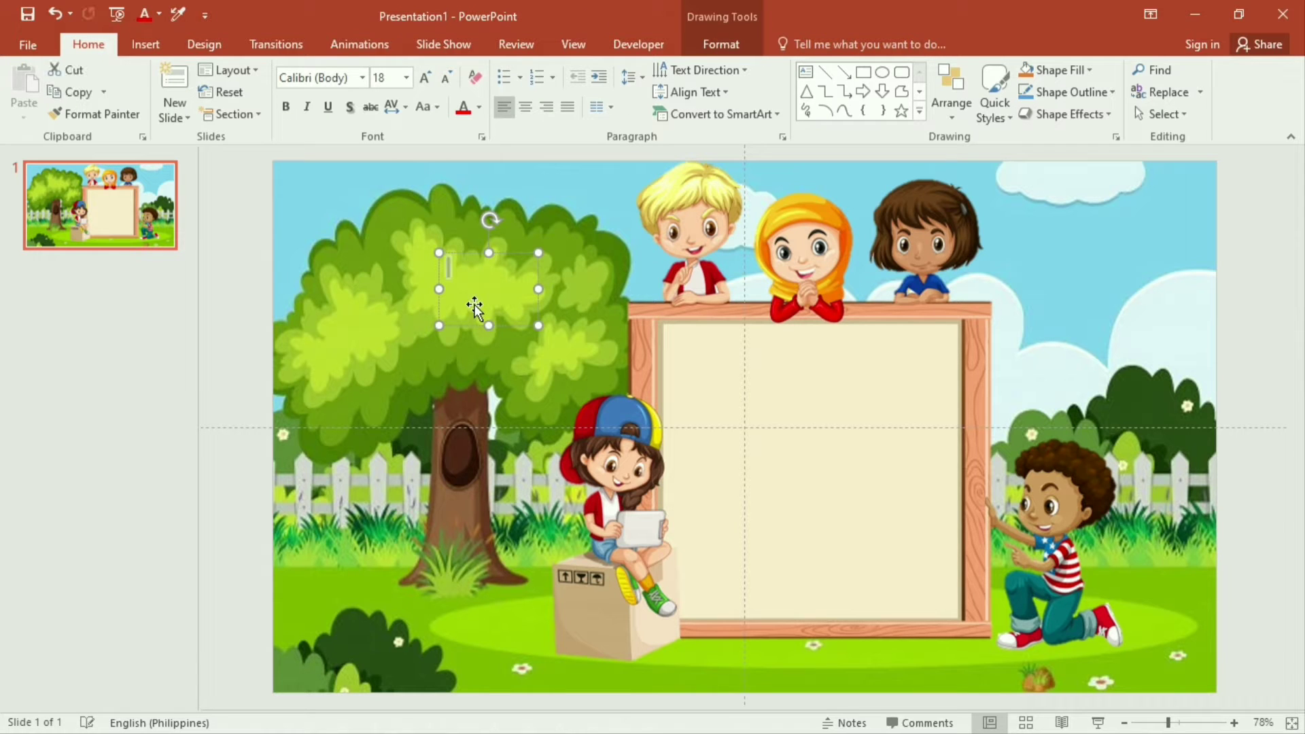
click(363, 77)
click(370, 259)
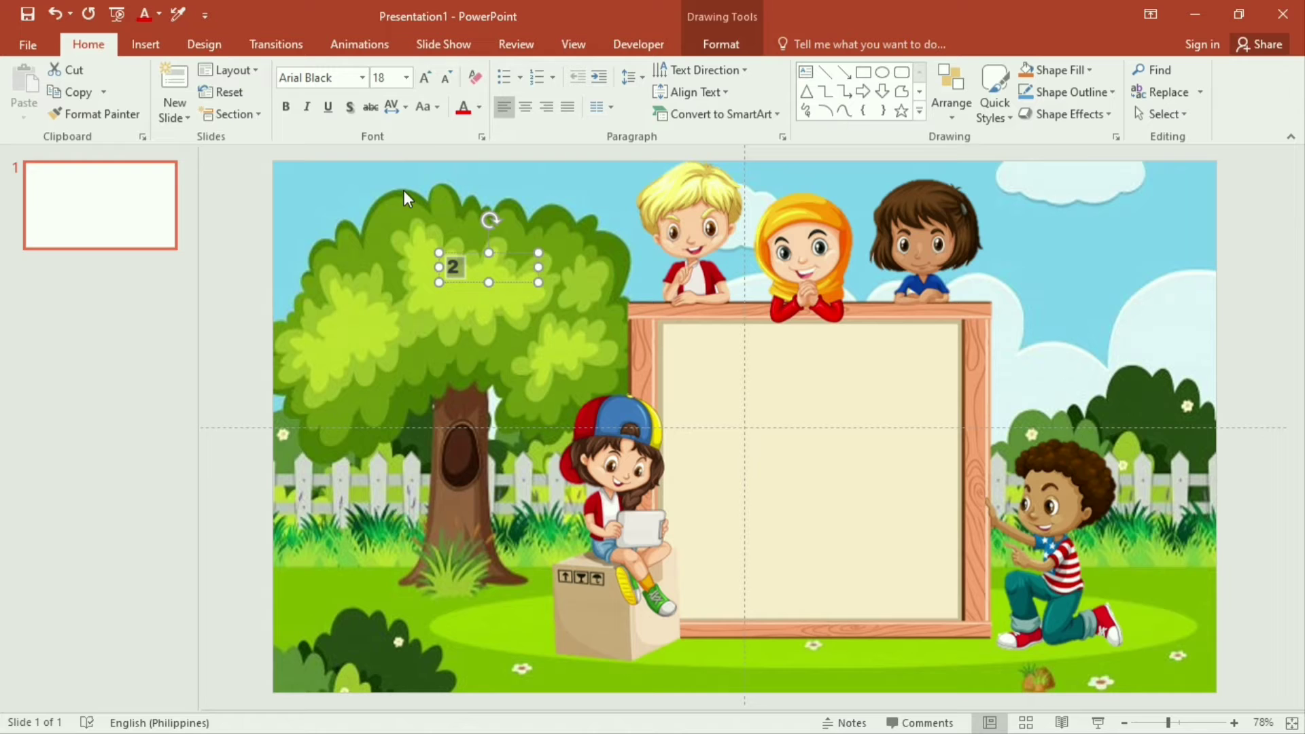
click(406, 77)
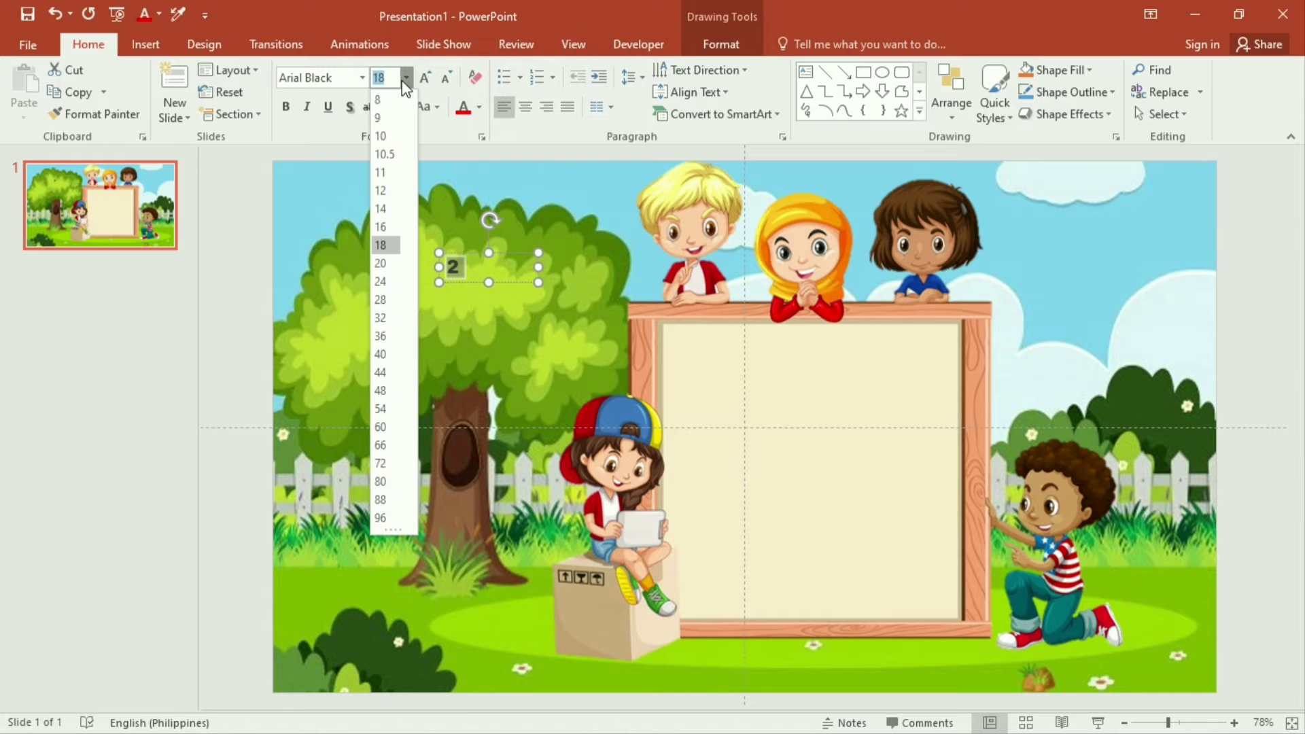
click(384, 500)
drag(539, 319, 885, 398)
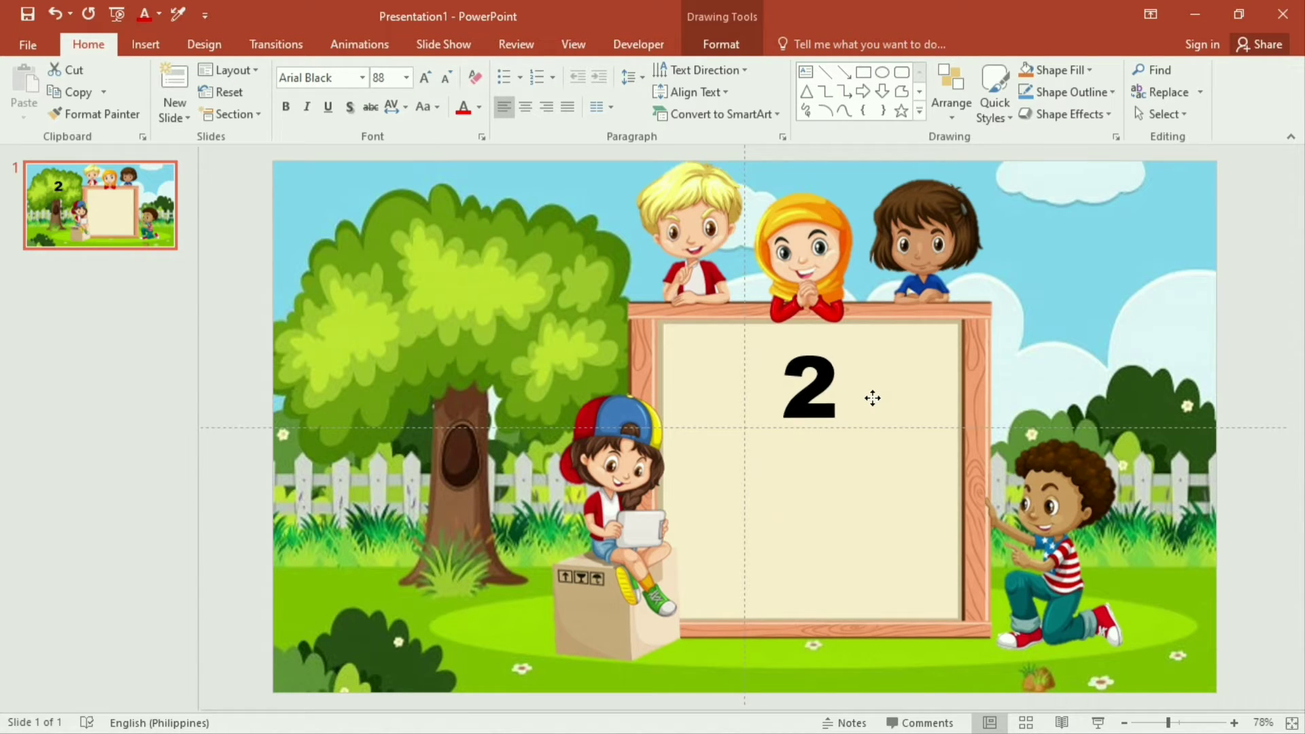
Step: Duplicate the 2 below itself, then add a '+' copy left of the second 2
key(ctrl+d)
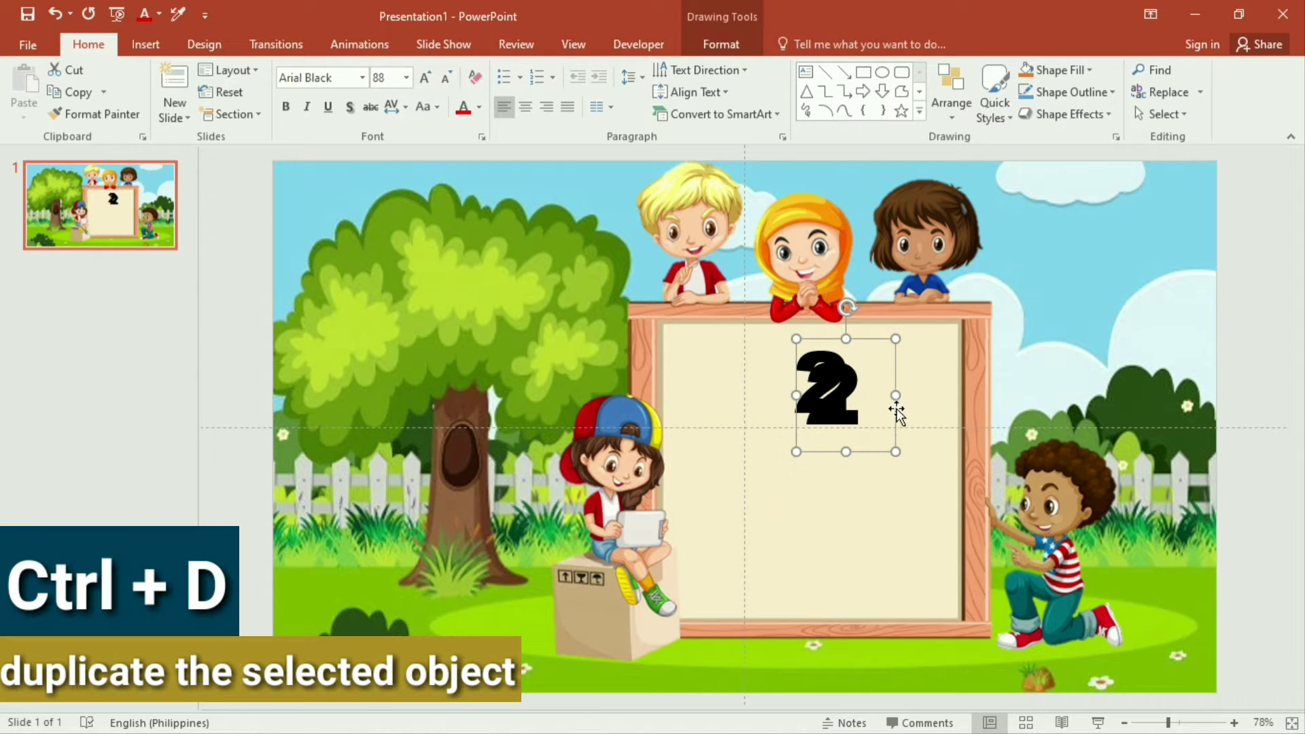
drag(895, 442, 881, 520)
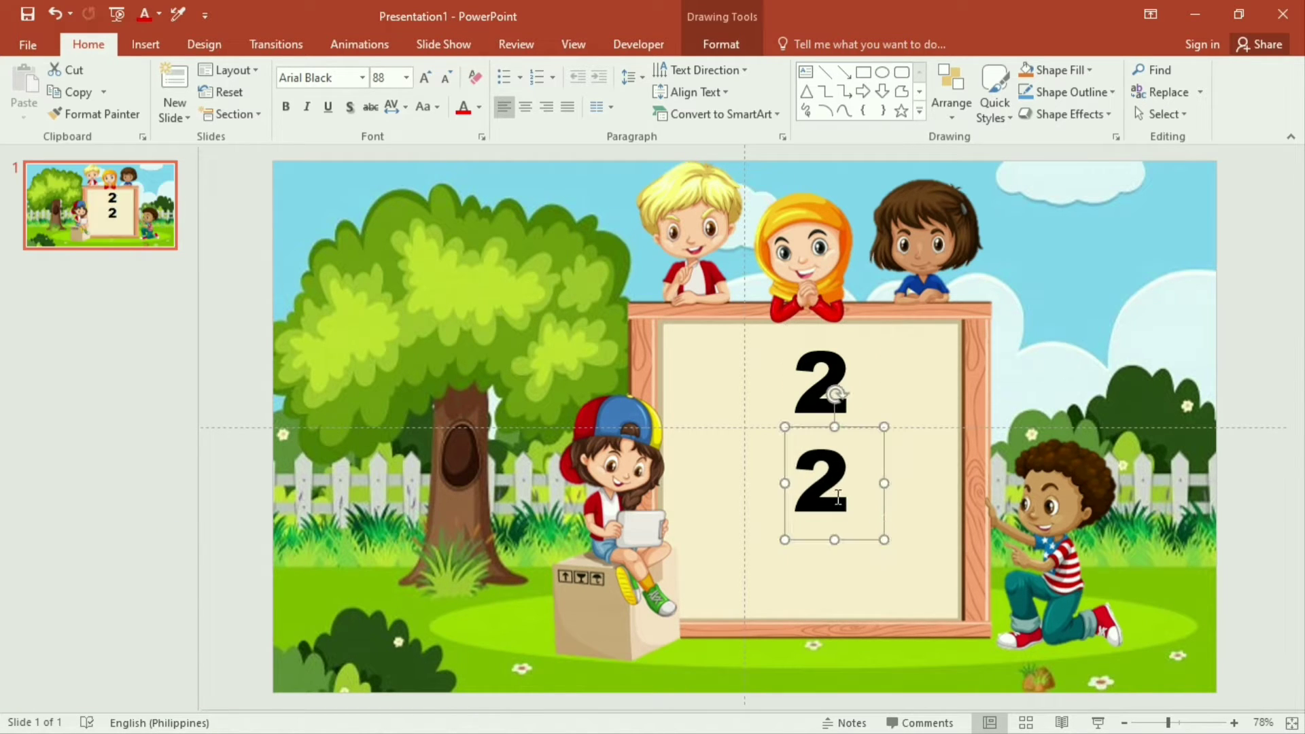
key(ctrl+d)
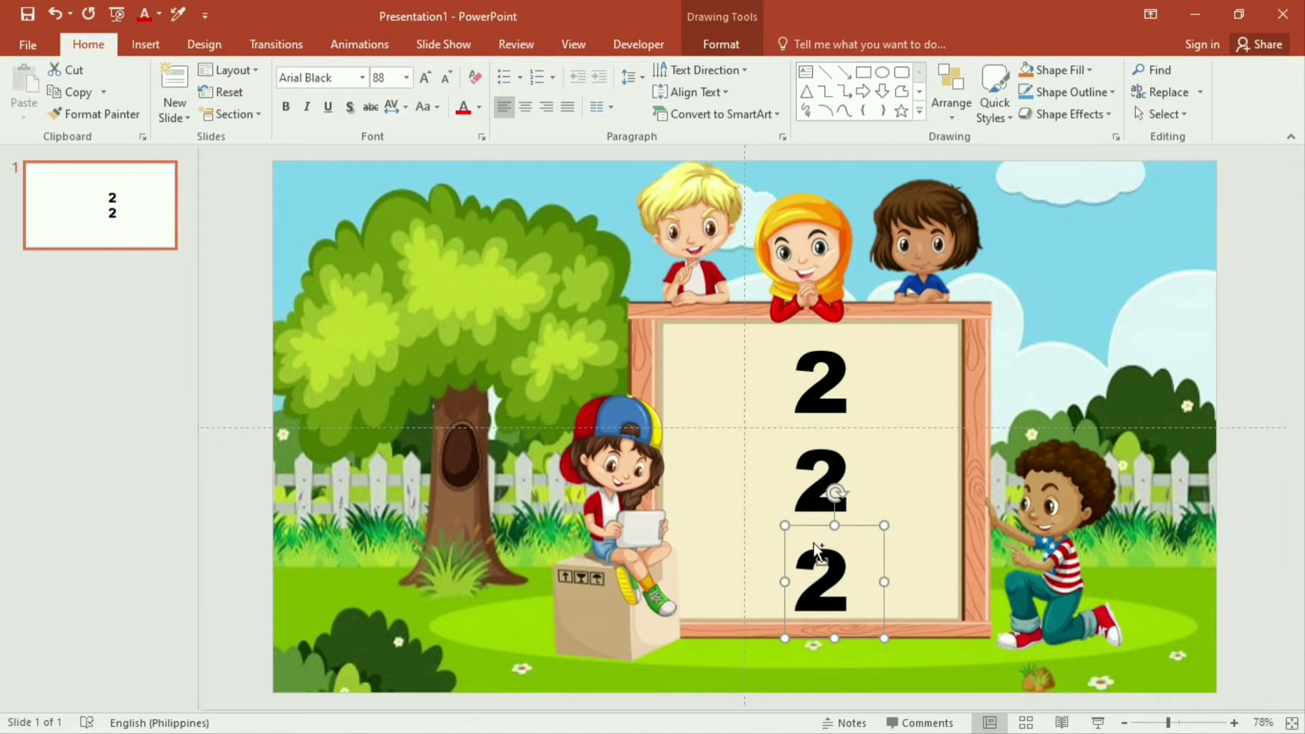
text(=)
key(BackSpace)
text(+)
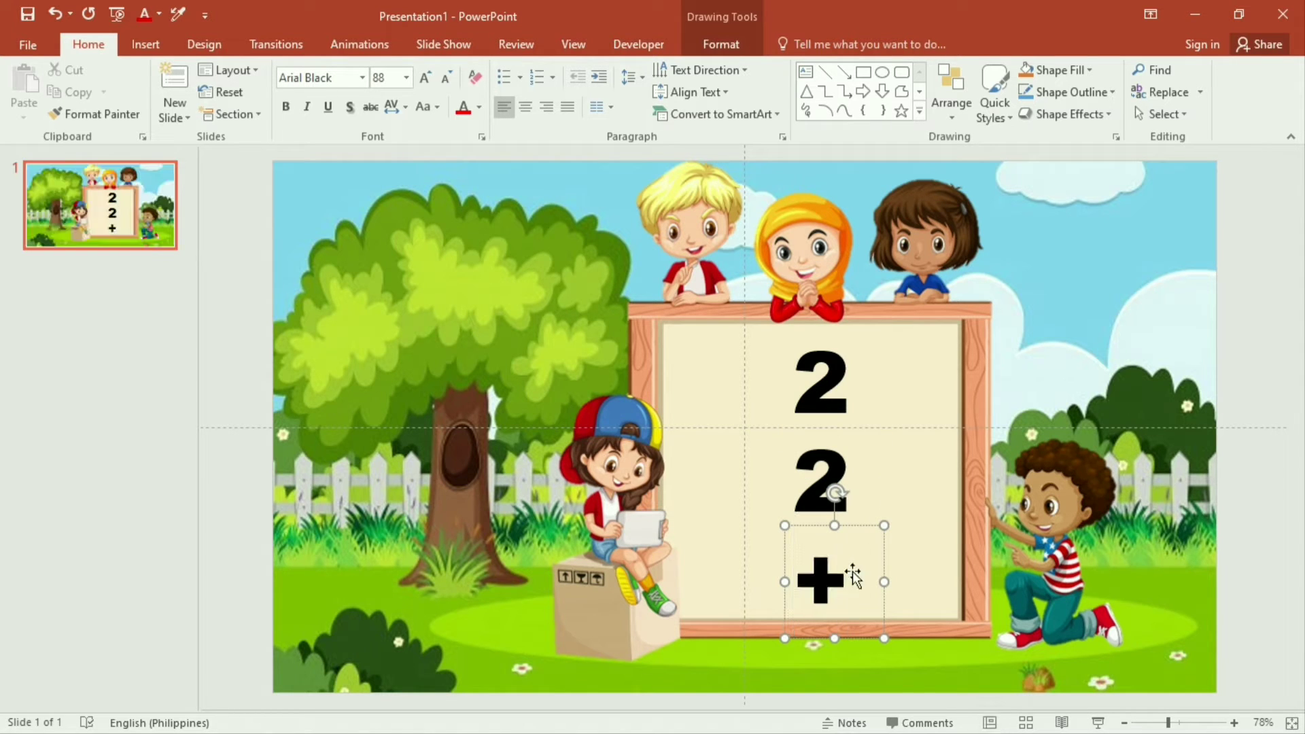
drag(876, 556, 800, 454)
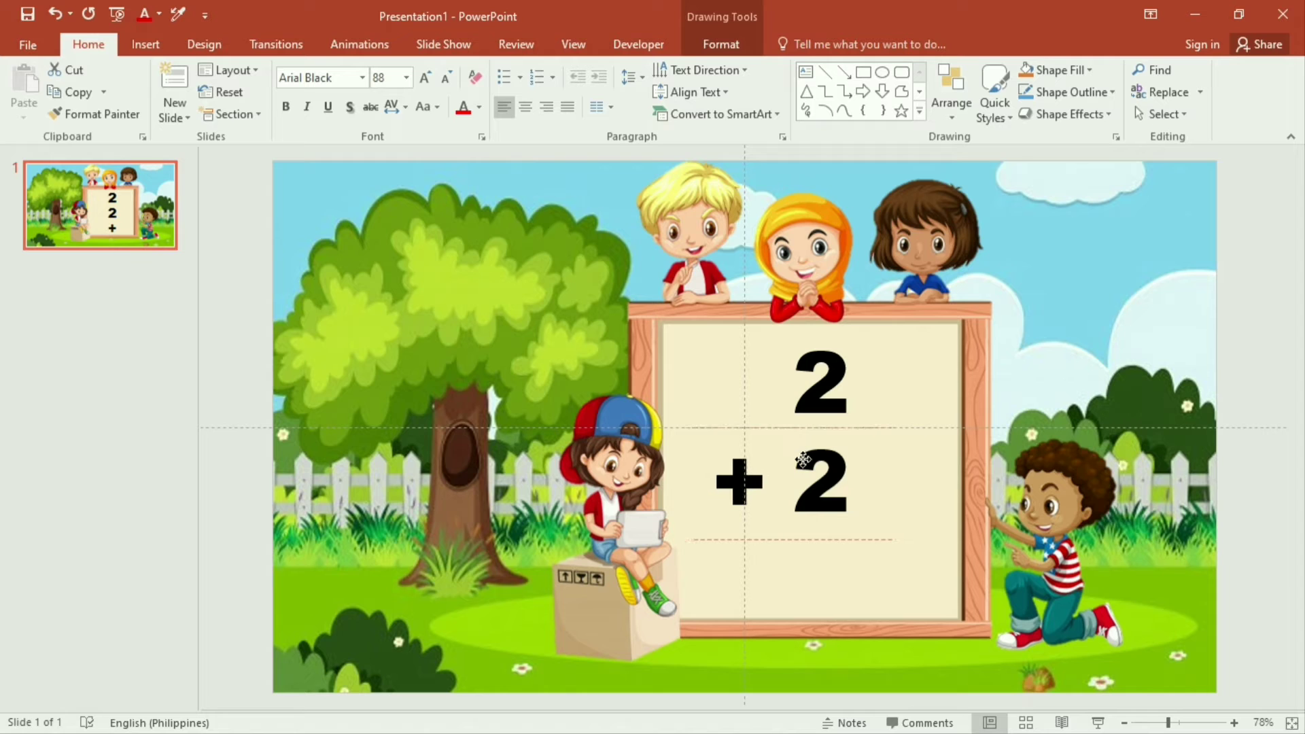
click(145, 44)
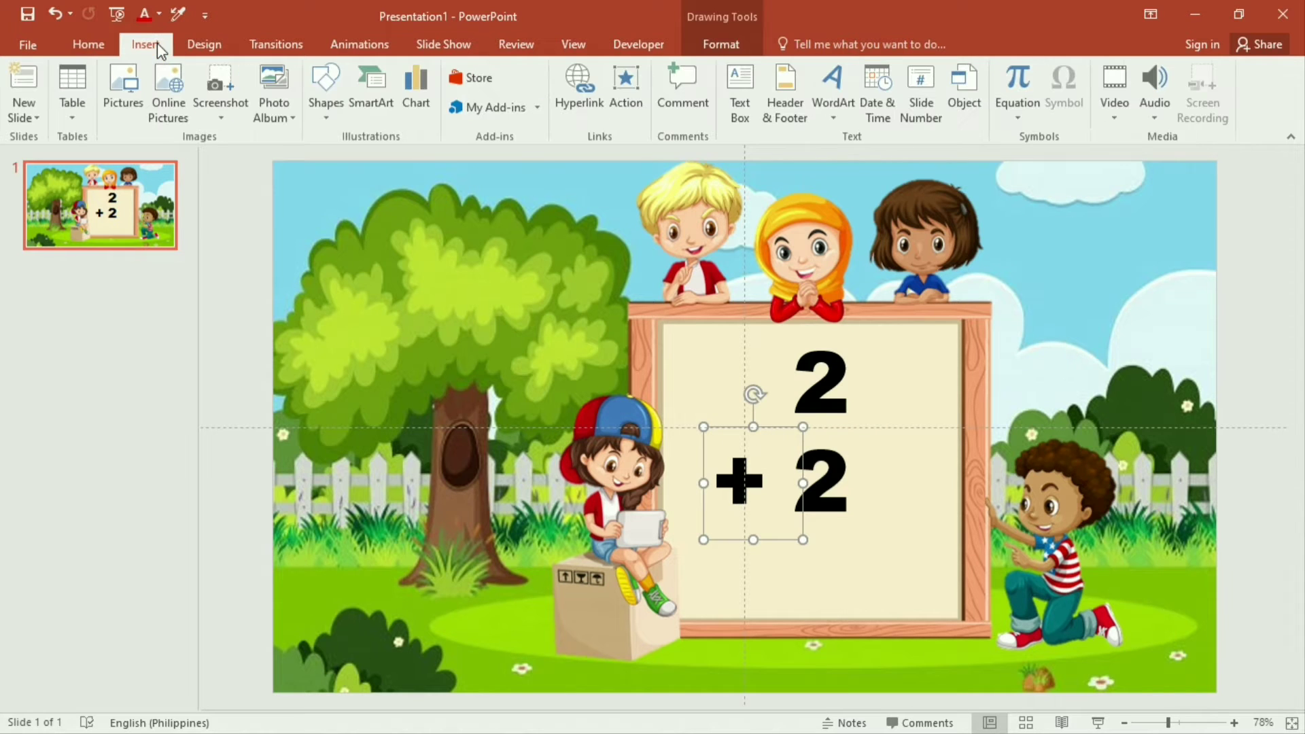
Step: Draw a black 6 pt line beneath the '+ 2' row
click(338, 92)
click(345, 164)
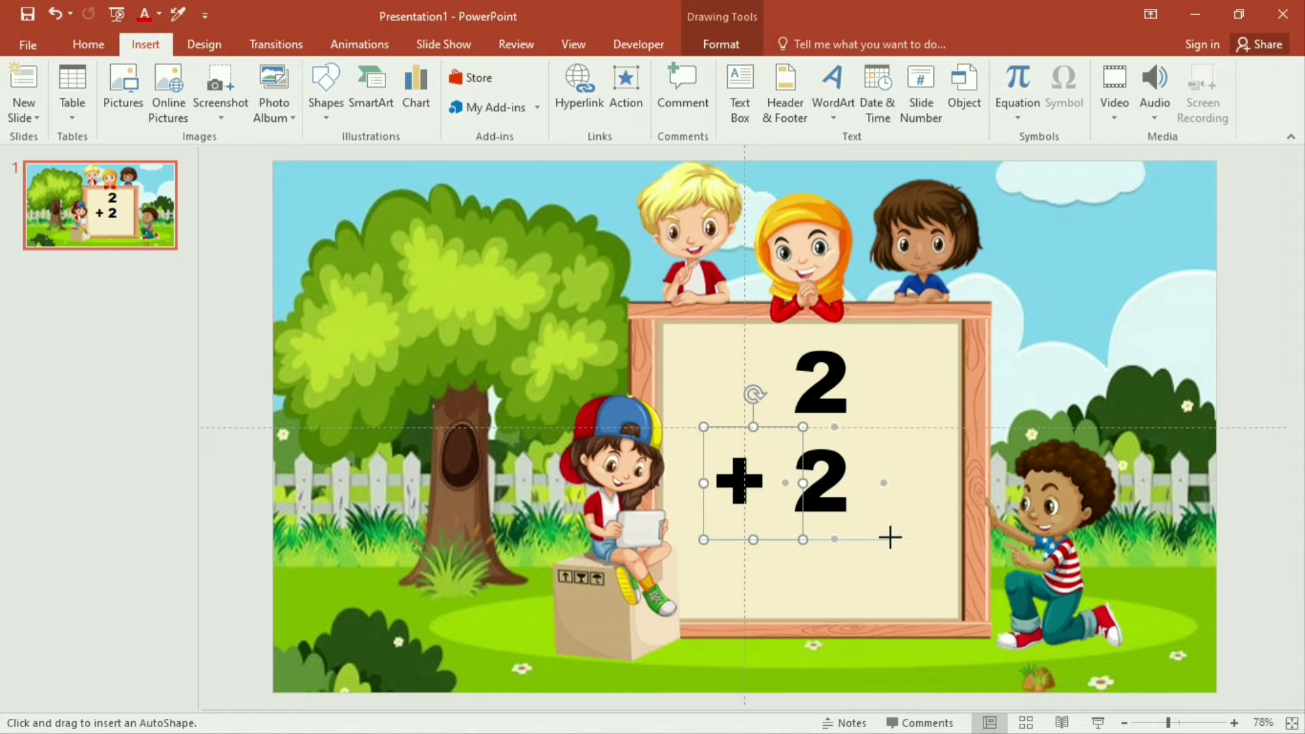
drag(701, 540, 891, 539)
click(484, 92)
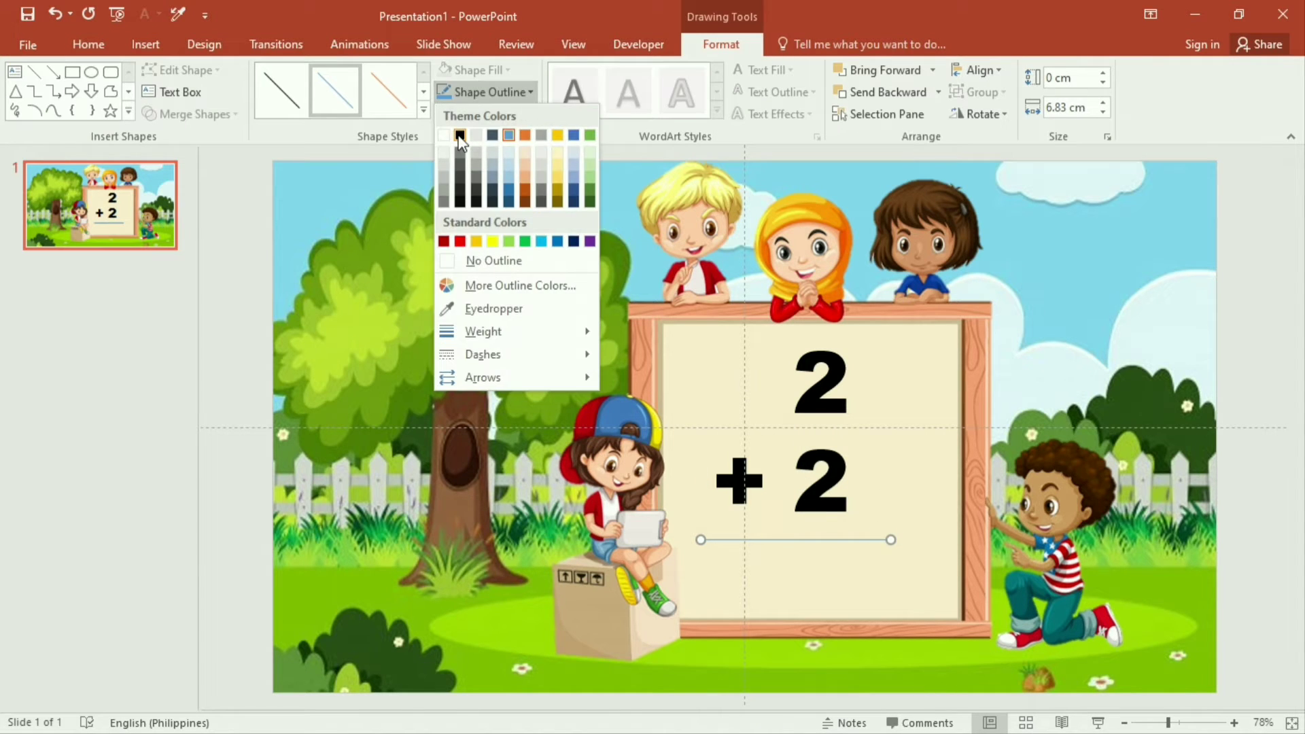
click(460, 135)
click(469, 93)
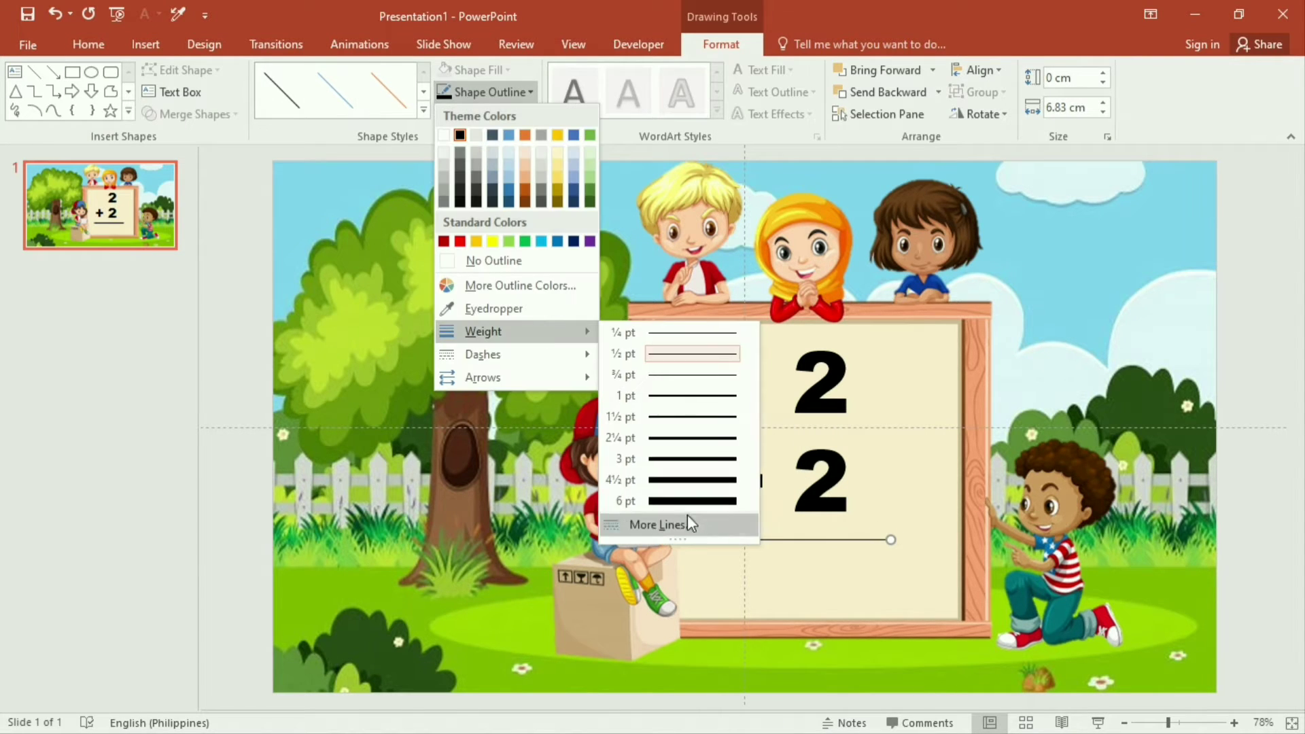
click(687, 503)
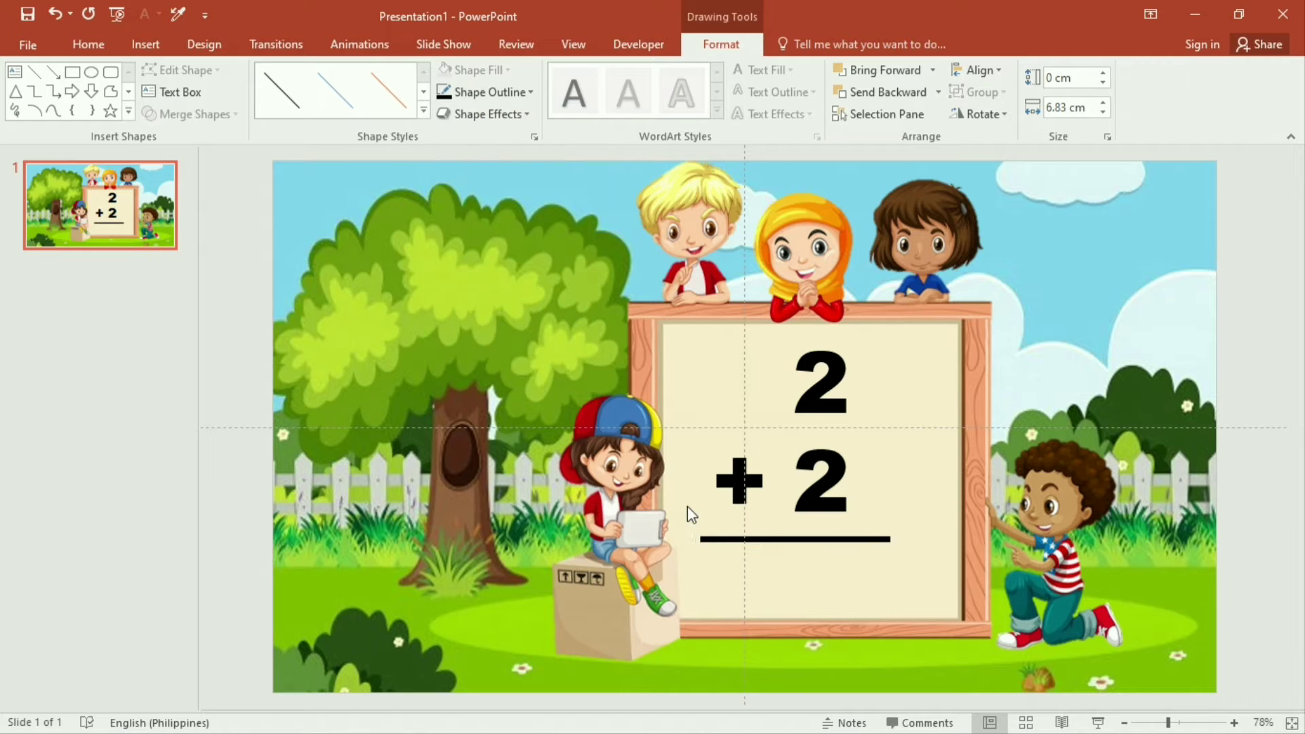
Step: Group the line with both 2s and the plus sign, then nudge the group right
shift+click(818, 474)
shift+click(748, 479)
shift+click(845, 369)
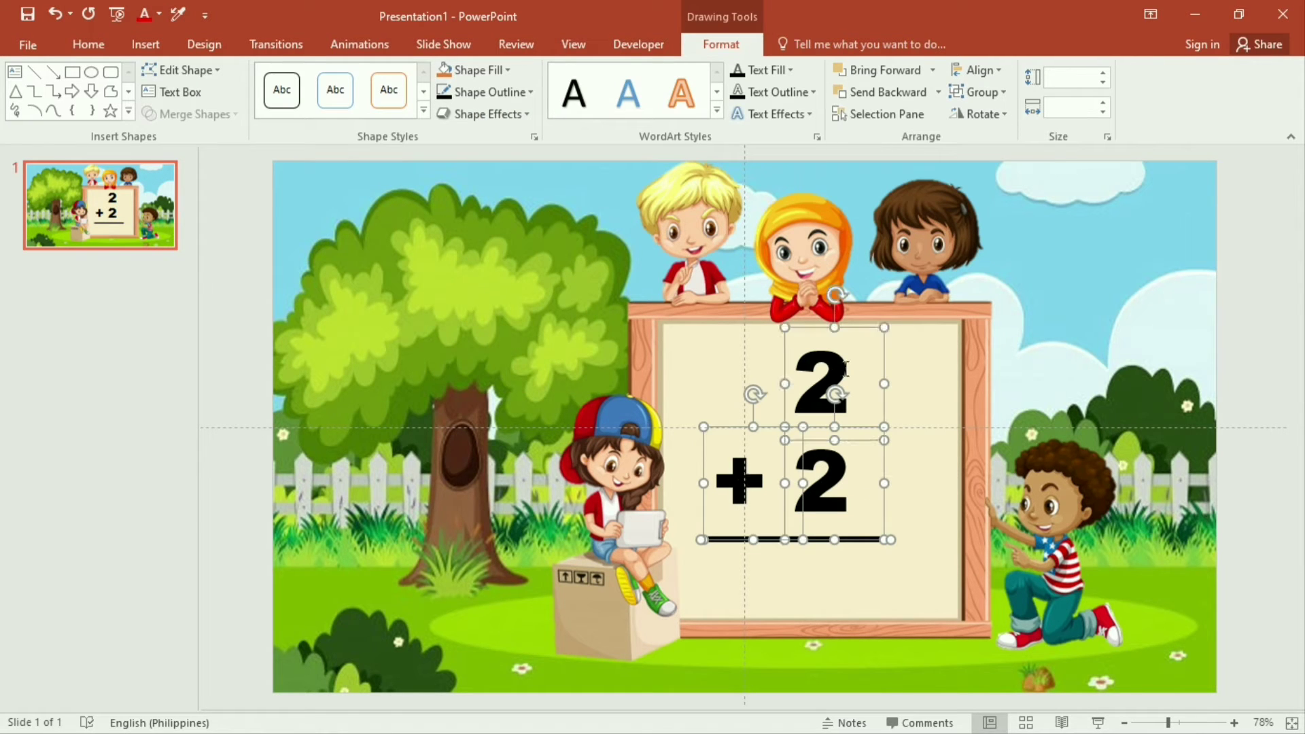
key(ctrl+g)
drag(898, 365, 906, 377)
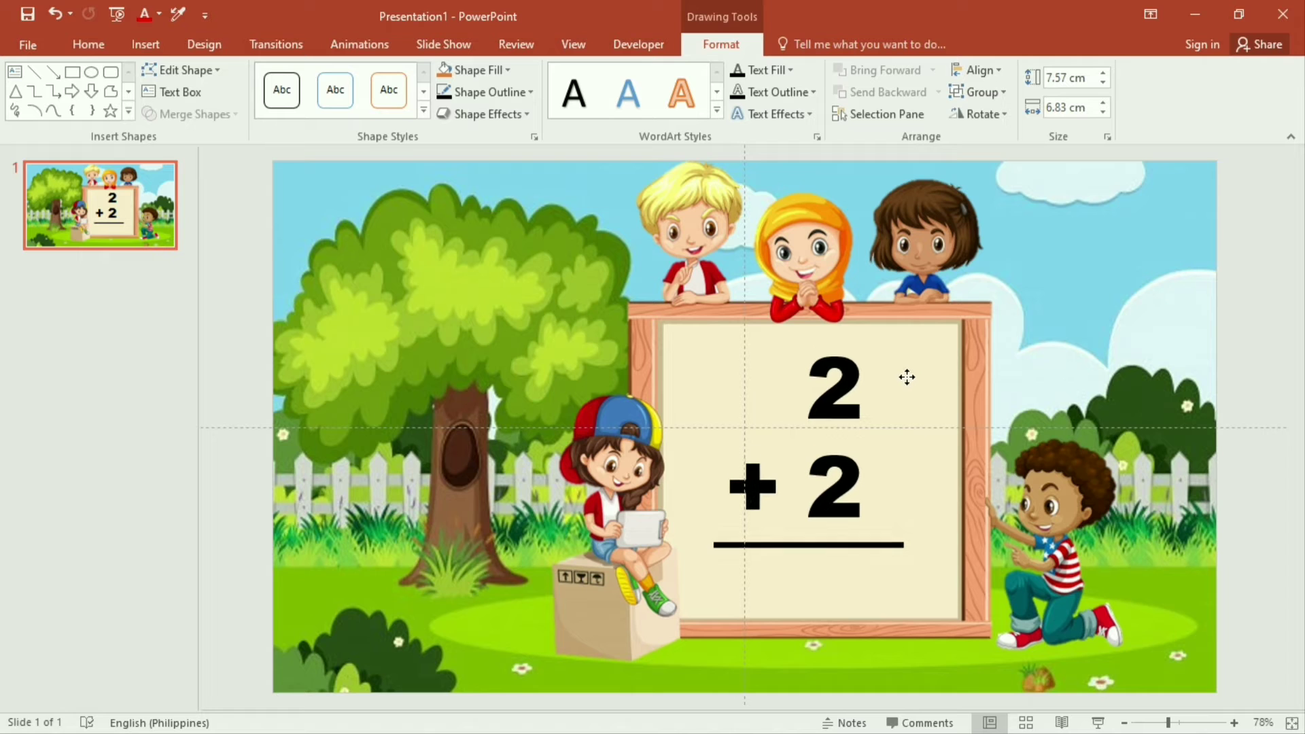
click(146, 45)
click(315, 97)
Step: Draw a rectangle over the sum and size it to about 8 cm tall
click(377, 158)
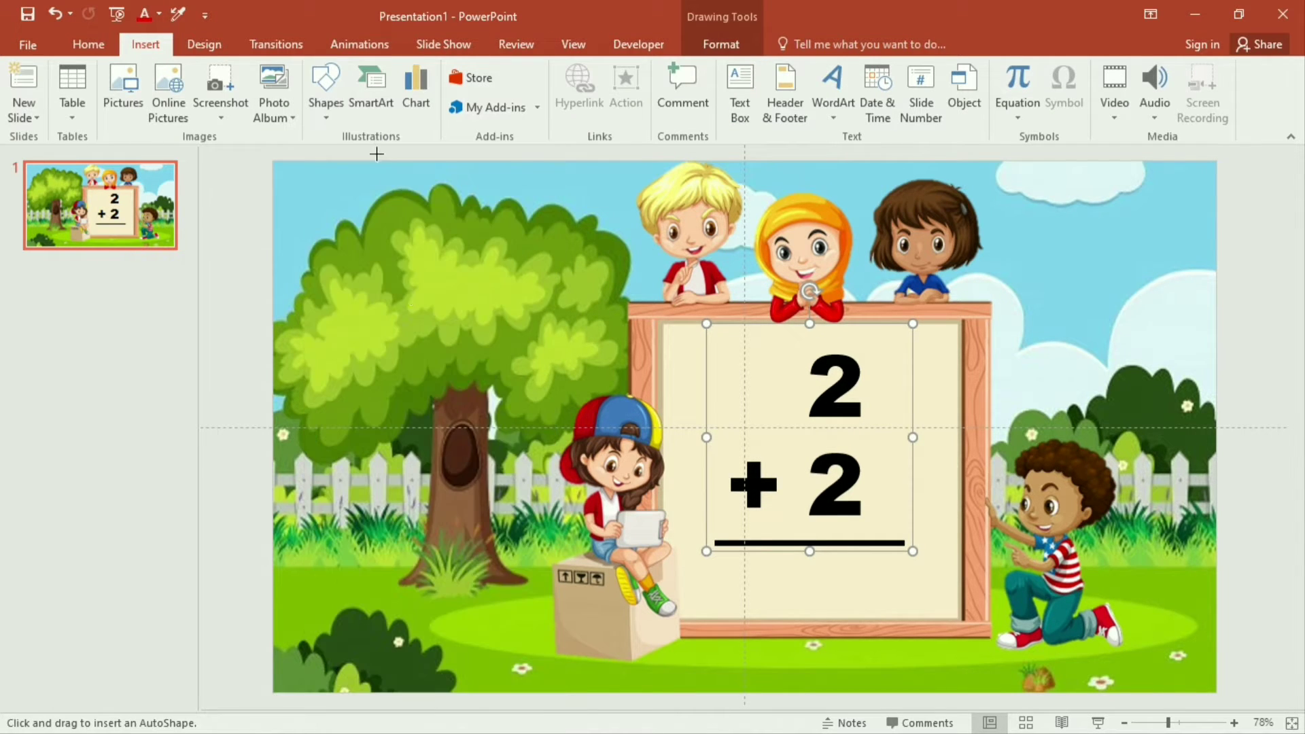
mouse_move(410, 297)
mouse_down()
mouse_move(530, 442)
mouse_move(614, 493)
mouse_up()
mouse_move(491, 353)
mouse_down()
mouse_move(845, 450)
mouse_move(774, 388)
mouse_up()
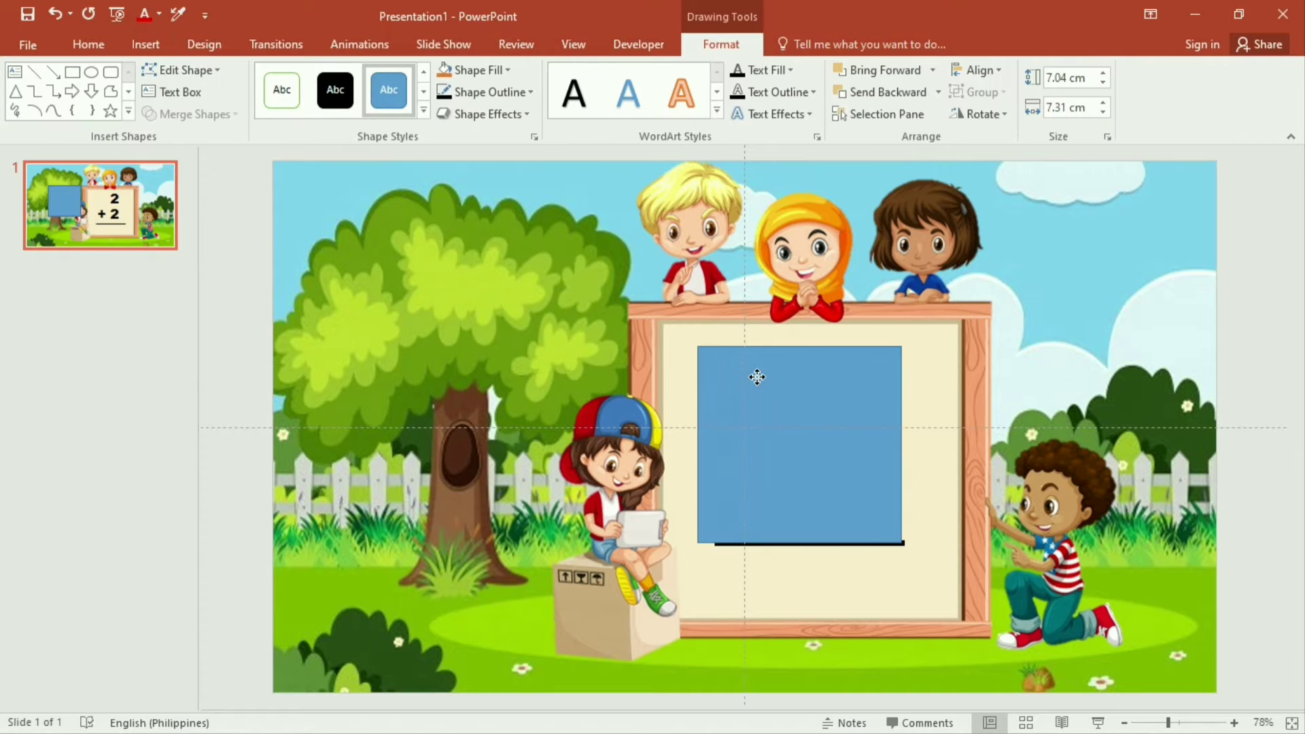
drag(899, 527, 927, 563)
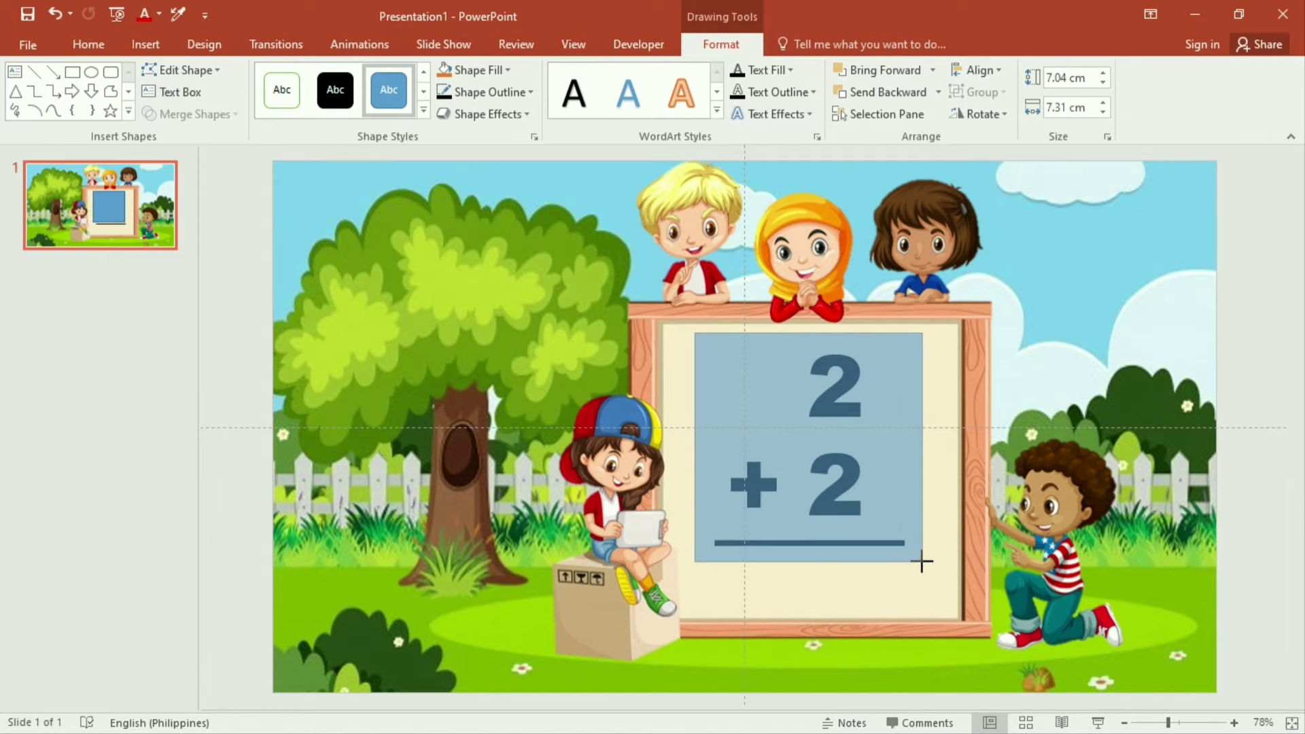
drag(851, 446, 859, 456)
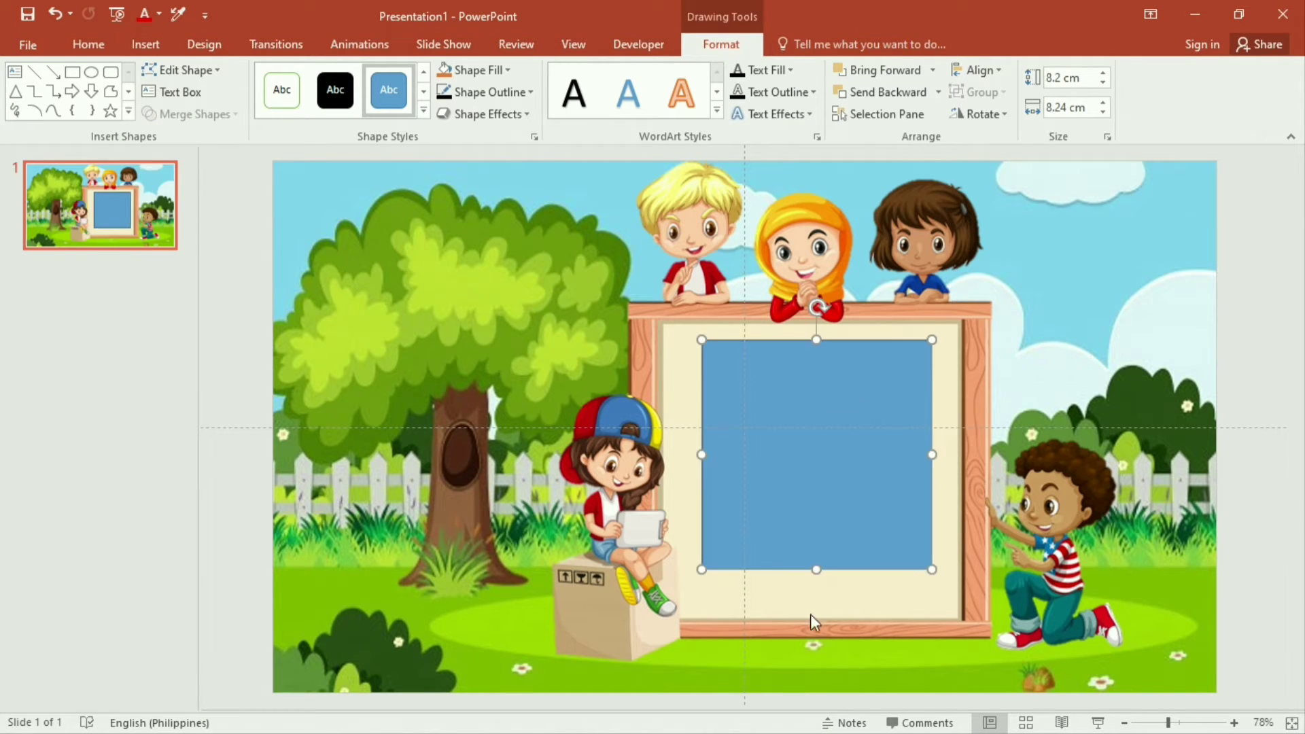
drag(817, 569, 817, 564)
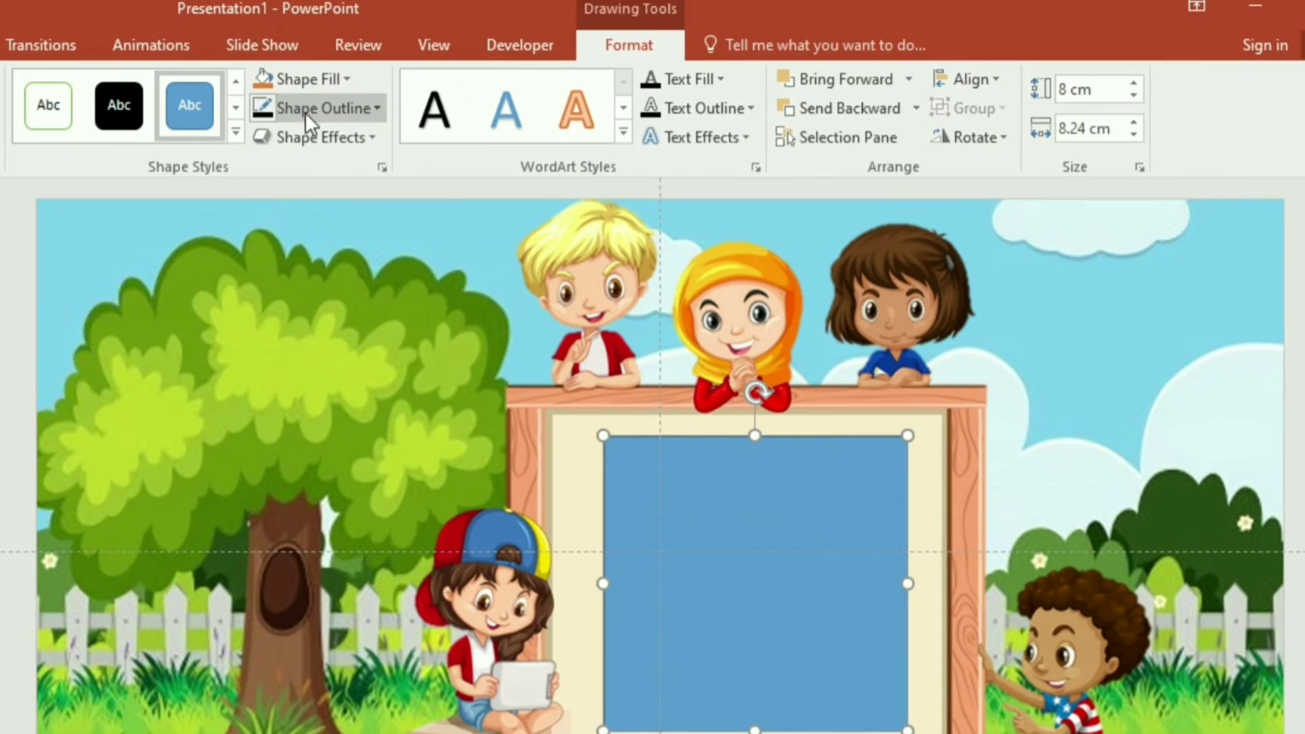
Step: Remove the rectangle's outline and fill it with the board's cream colour using the eyedropper
click(459, 92)
click(332, 326)
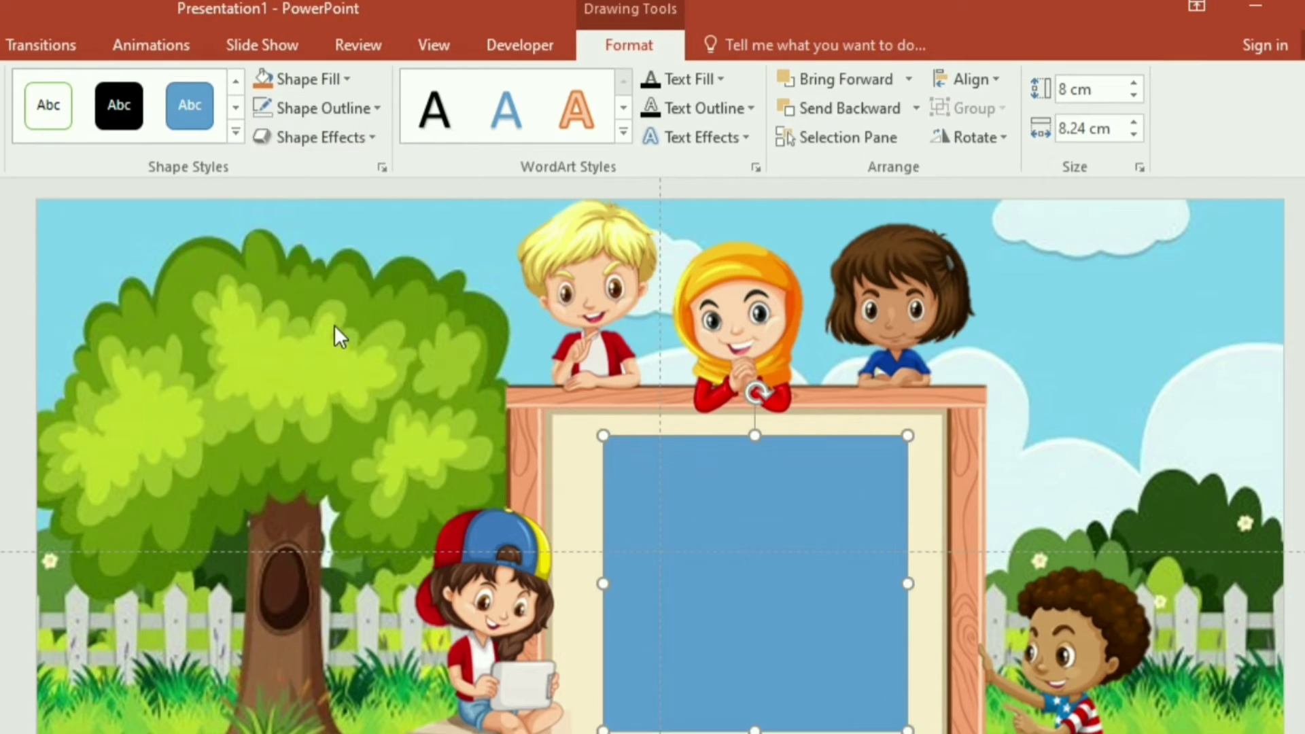
click(288, 81)
click(341, 366)
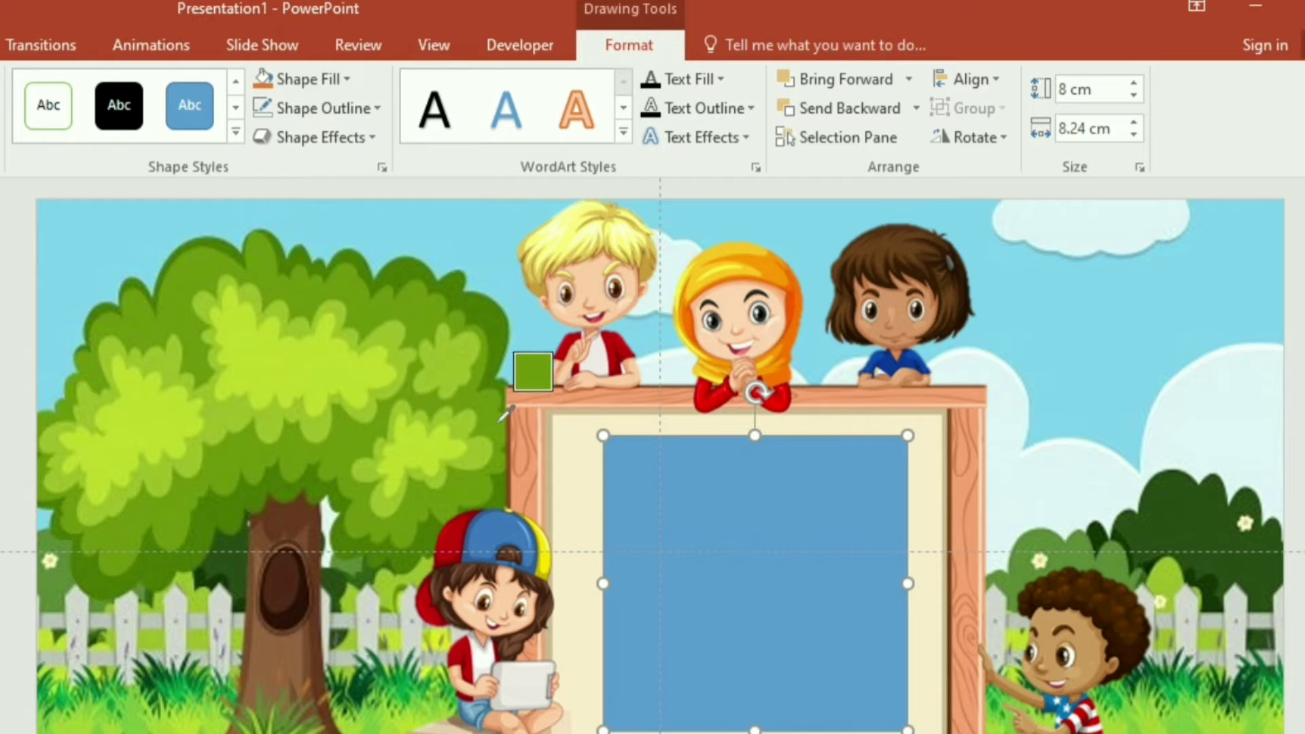
click(575, 459)
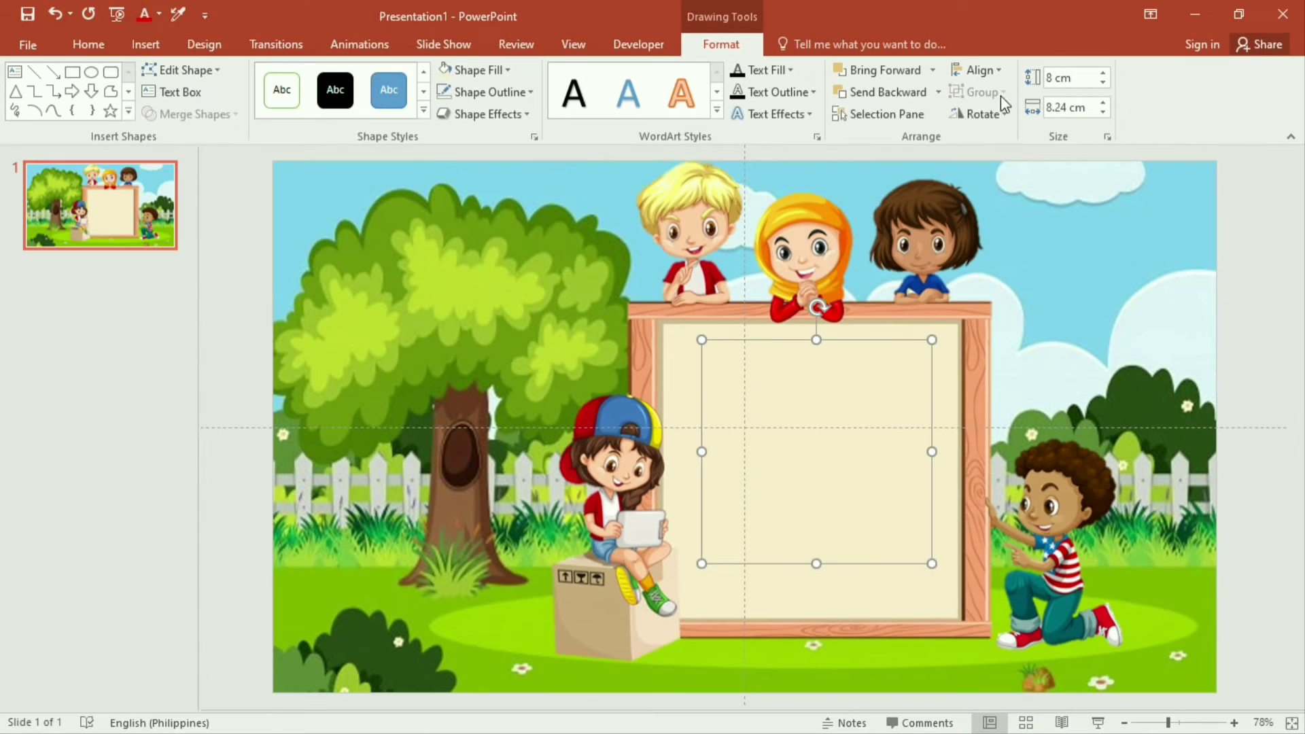
click(924, 113)
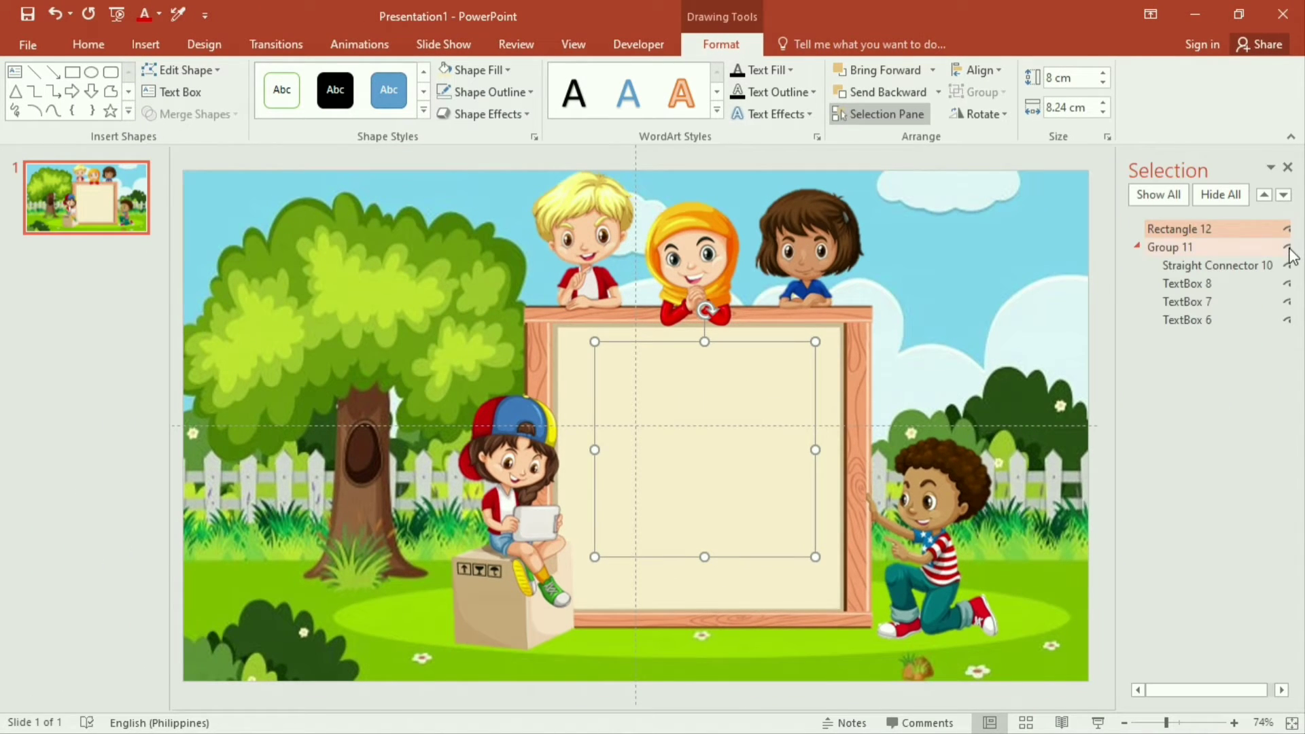
Step: Send Rectangle 12 behind the sum group, group the two, and position it on the board
double_click(1195, 231)
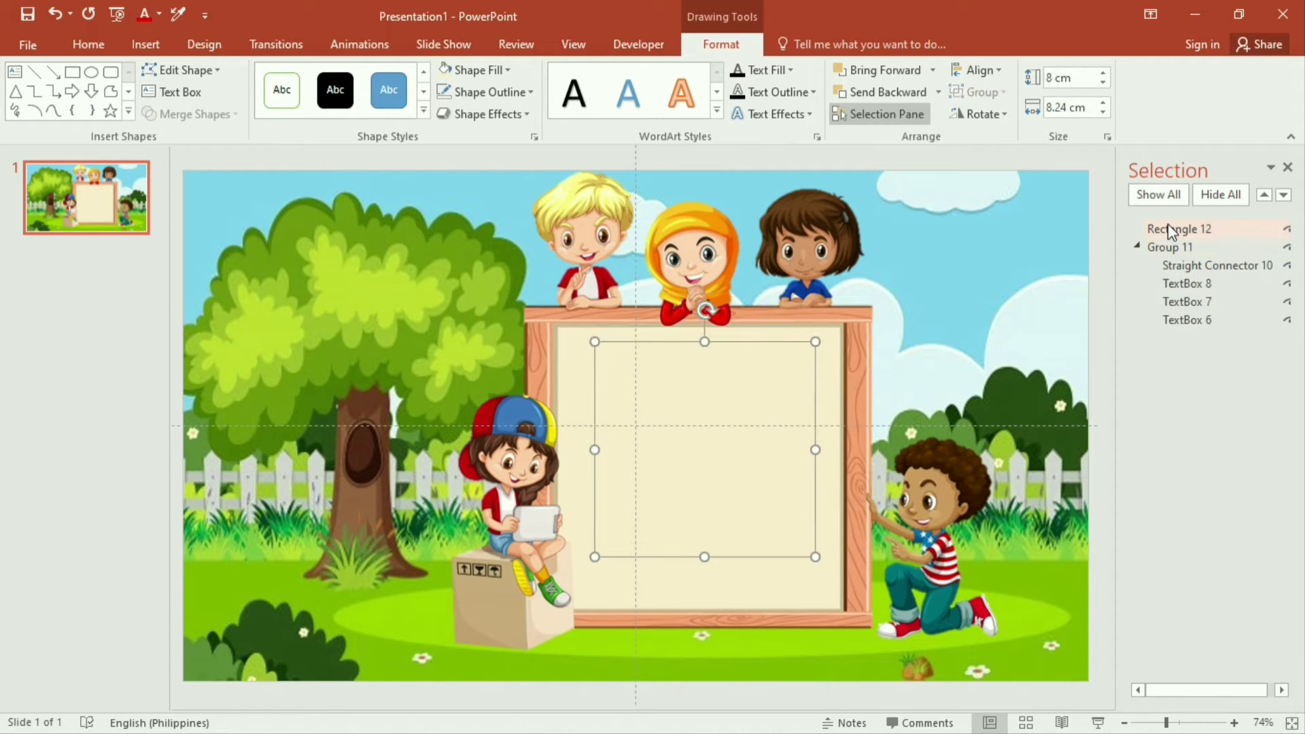
drag(1168, 230, 1215, 403)
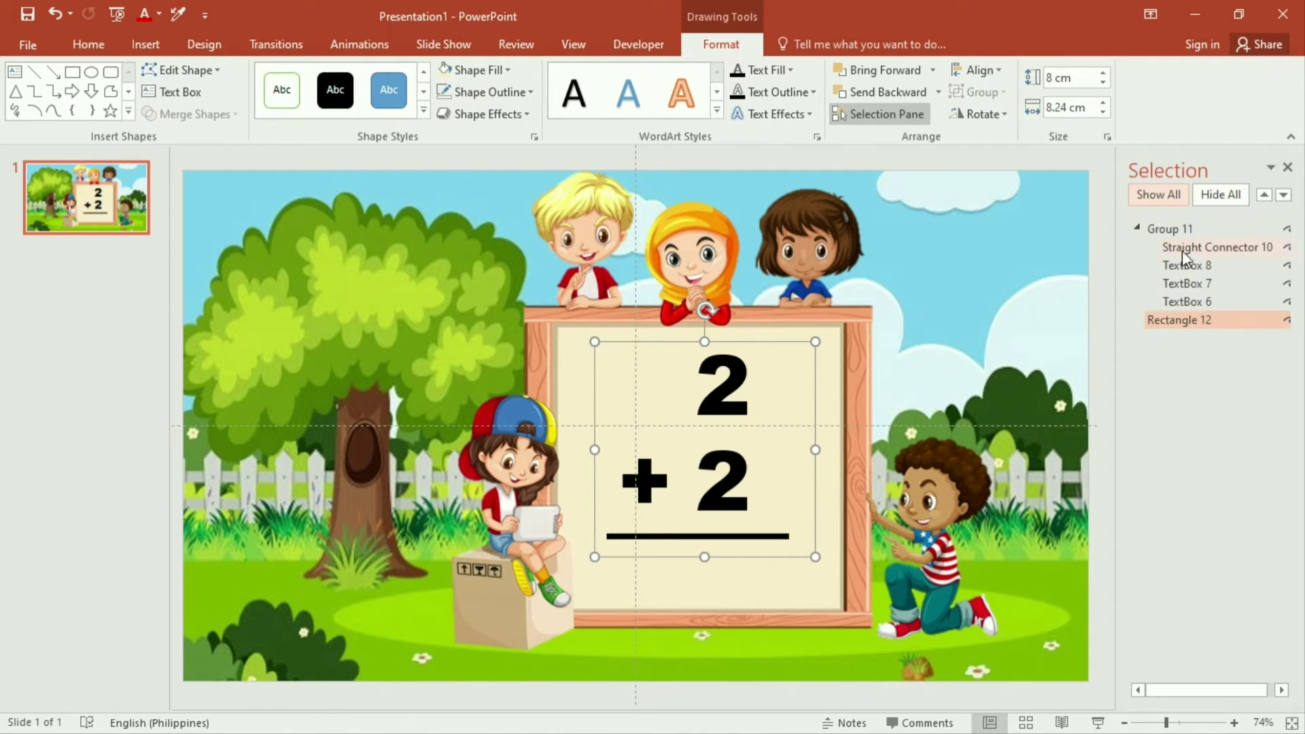
ctrl+click(1182, 231)
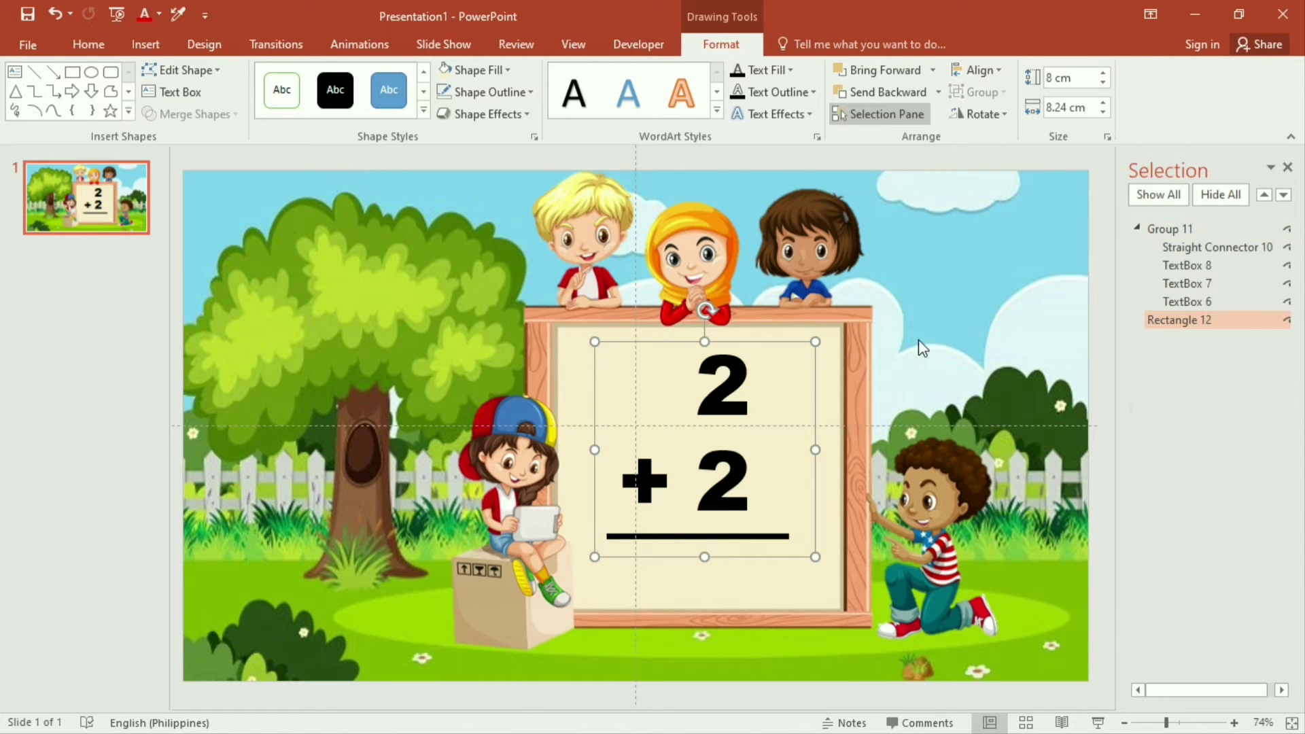
key(ctrl+g)
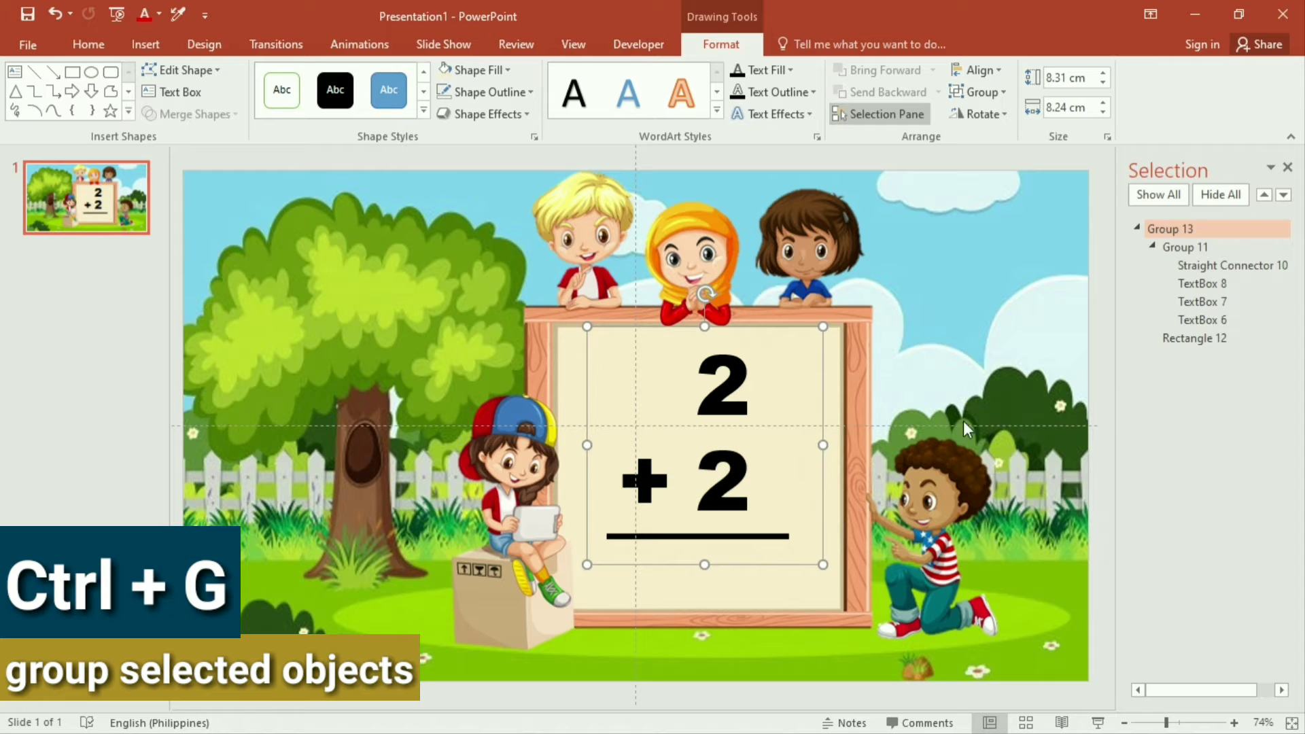
drag(822, 435, 796, 446)
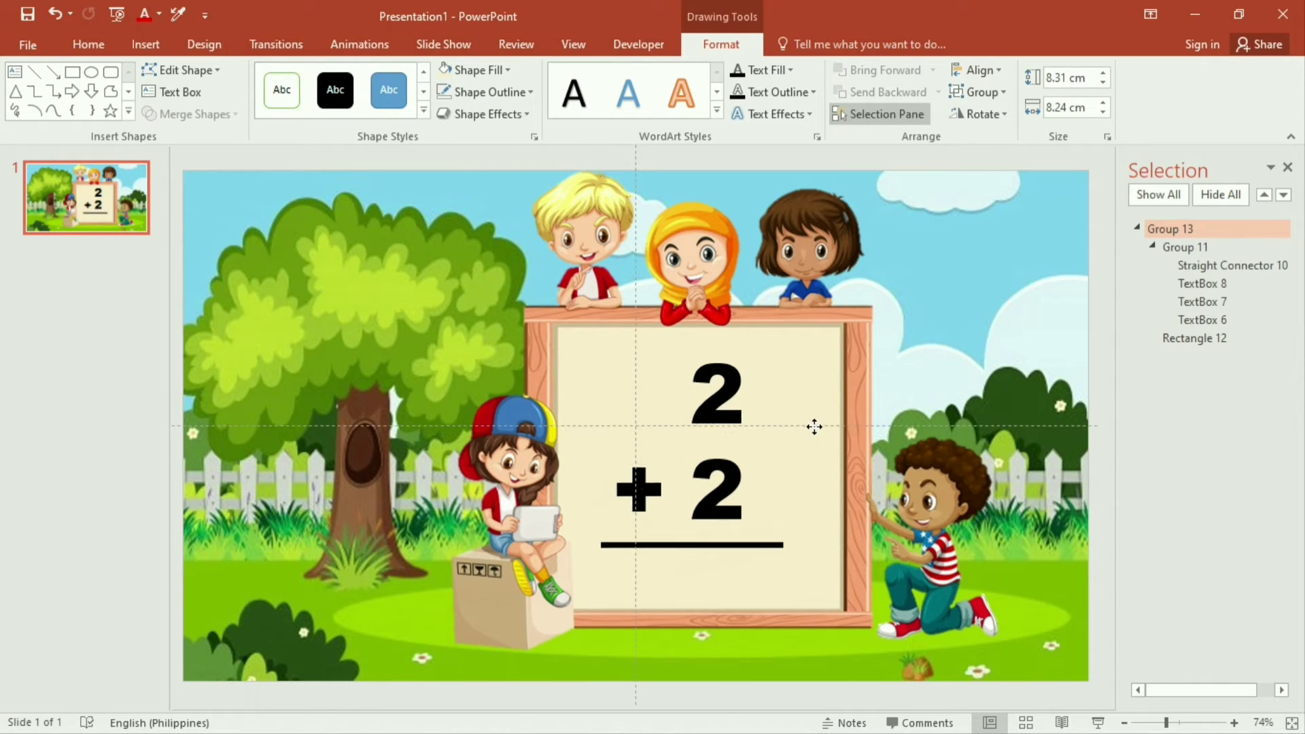
drag(795, 447, 826, 426)
Step: Rename the new group QUESTION
double_click(1187, 232)
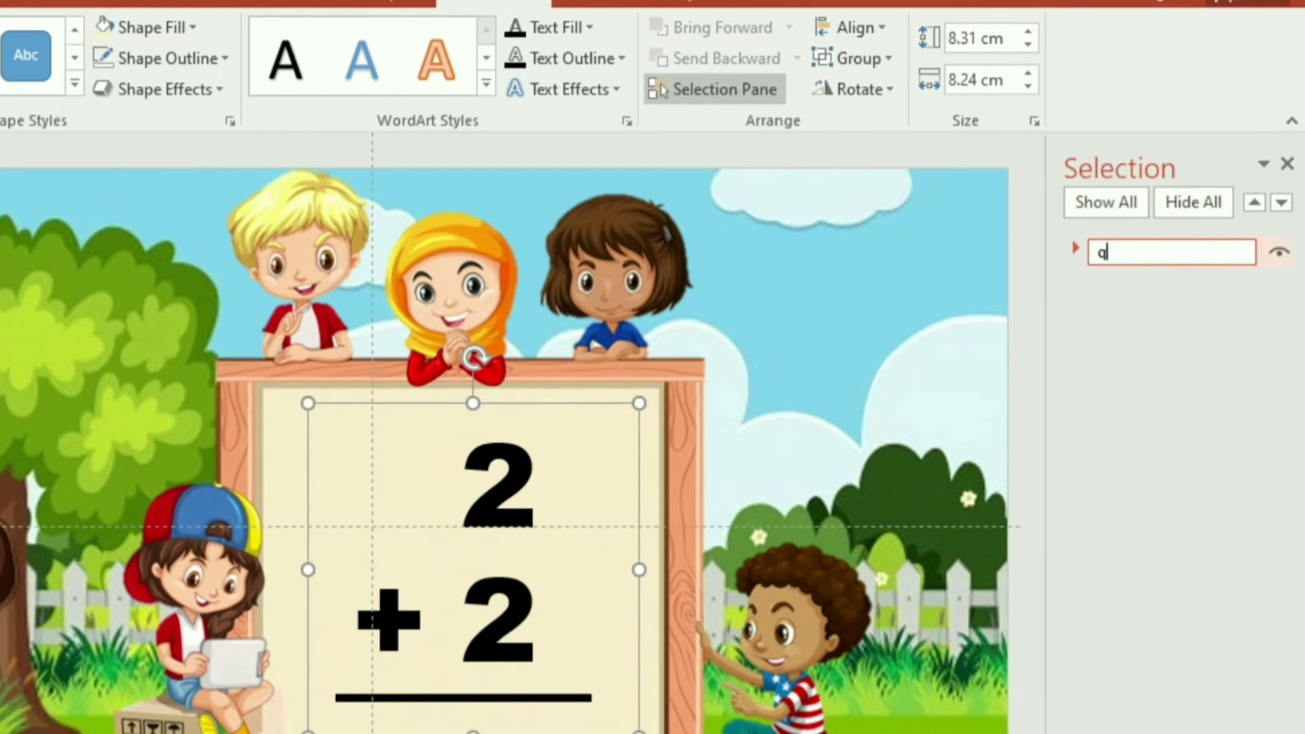
text(QUESTION)
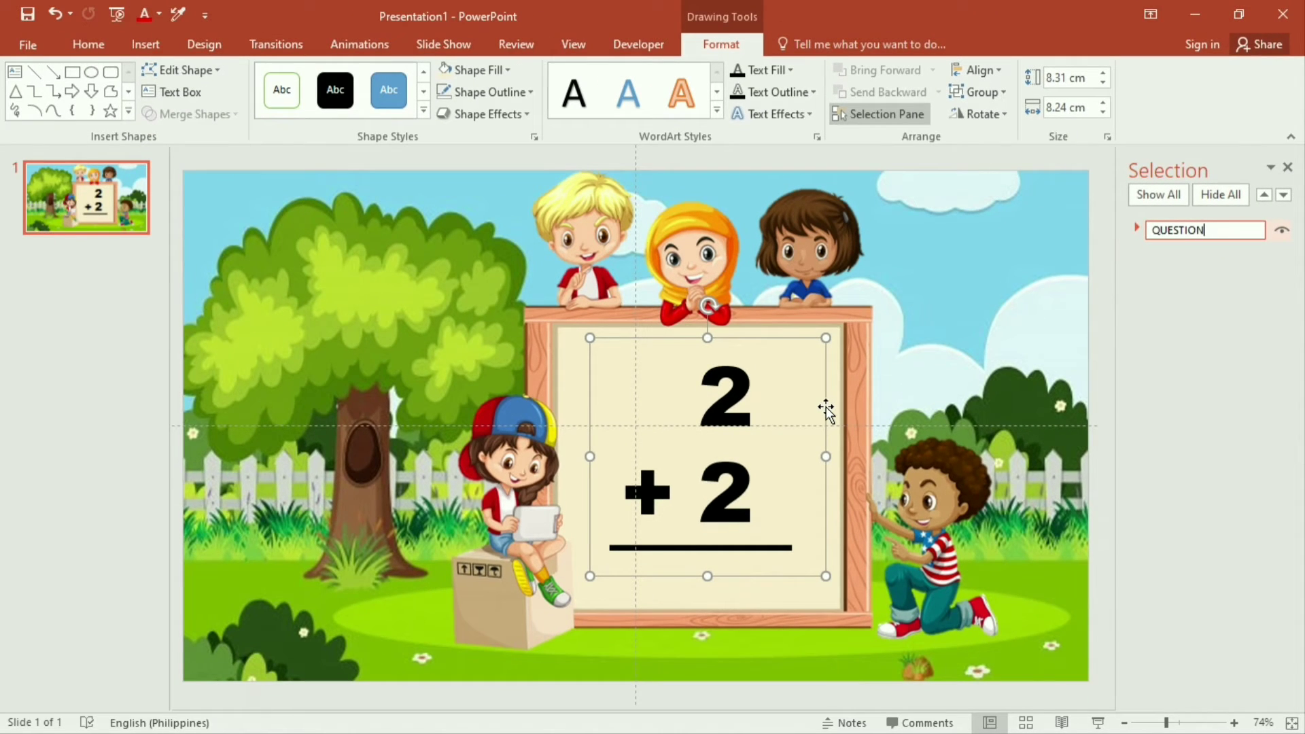
key(Return)
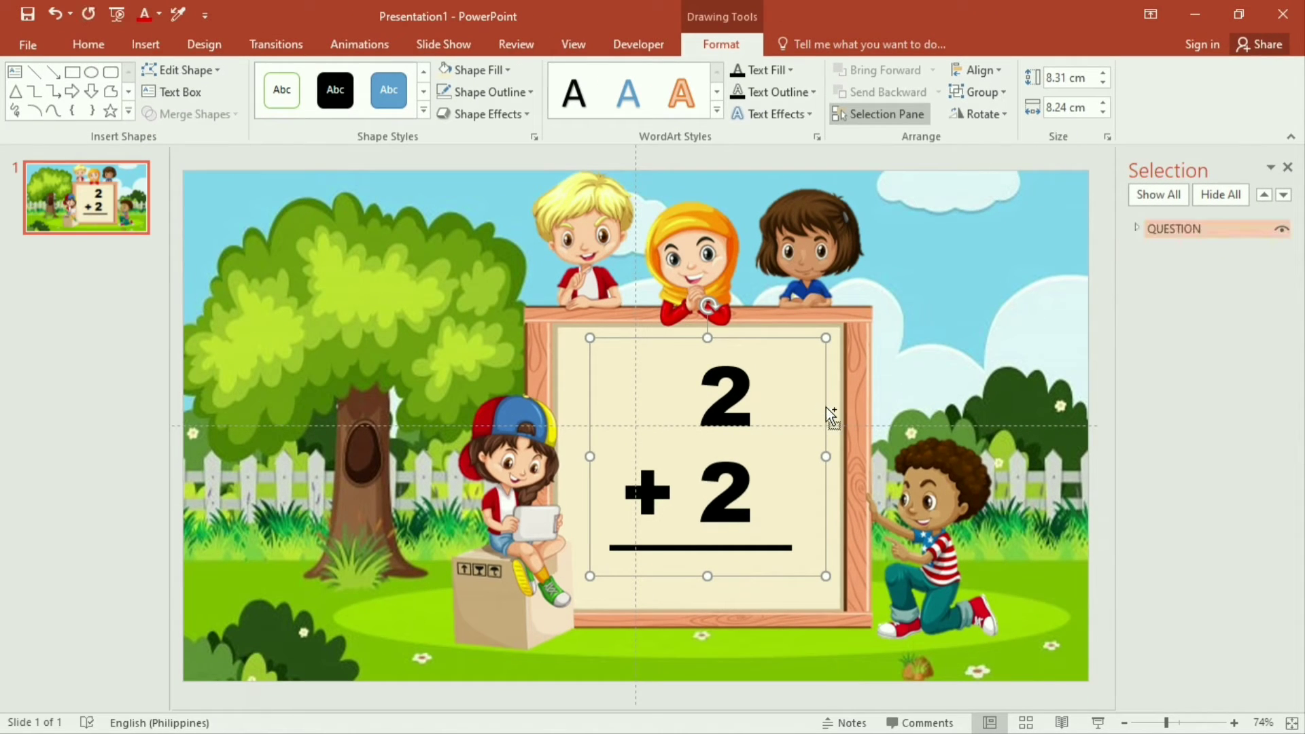
Step: Paste a copy of the cream rectangle beside the board and name it ANSWER
click(1137, 229)
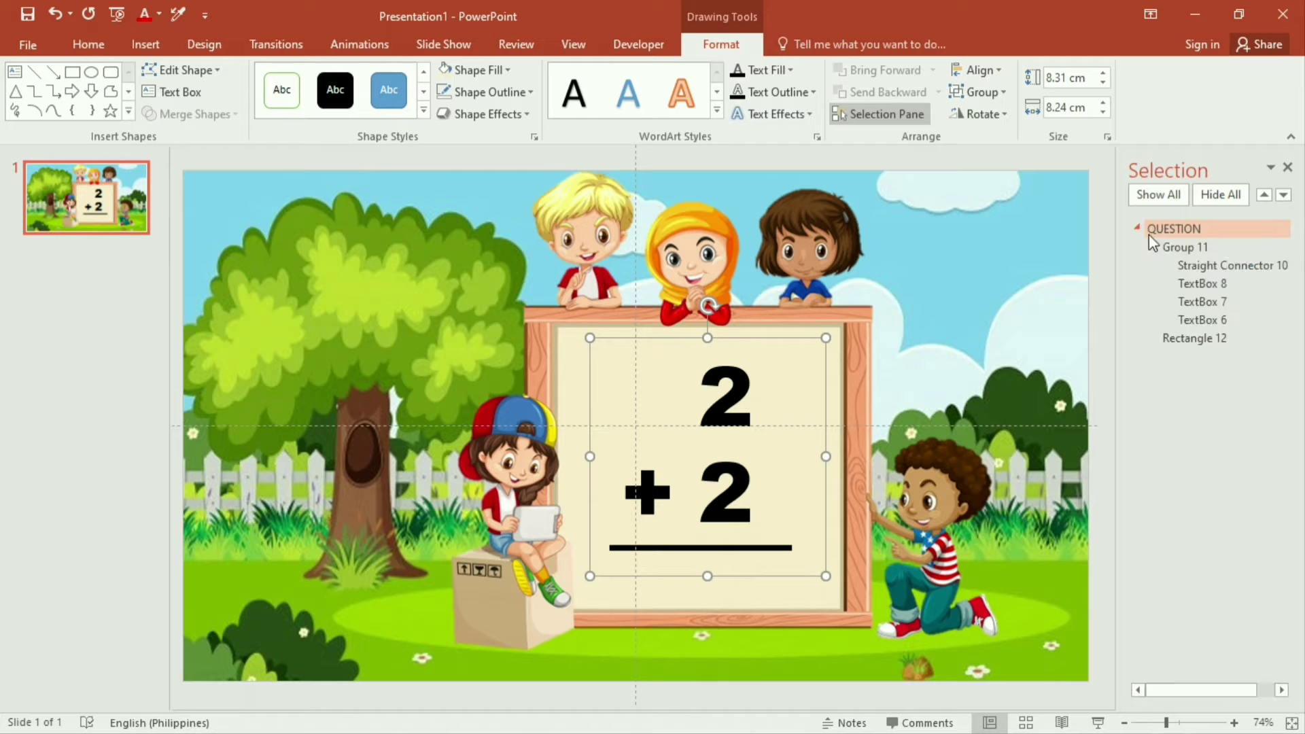
click(1194, 337)
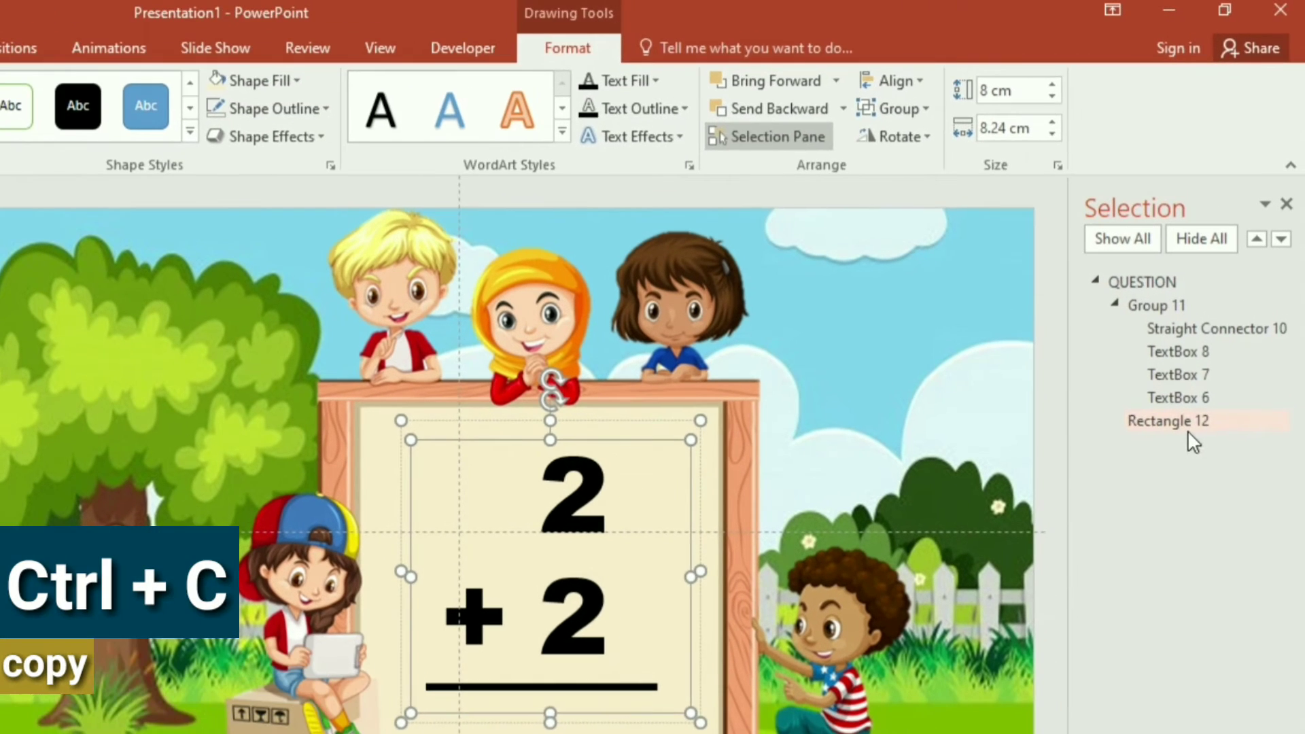
click(879, 454)
key(ctrl+v)
drag(633, 477, 918, 453)
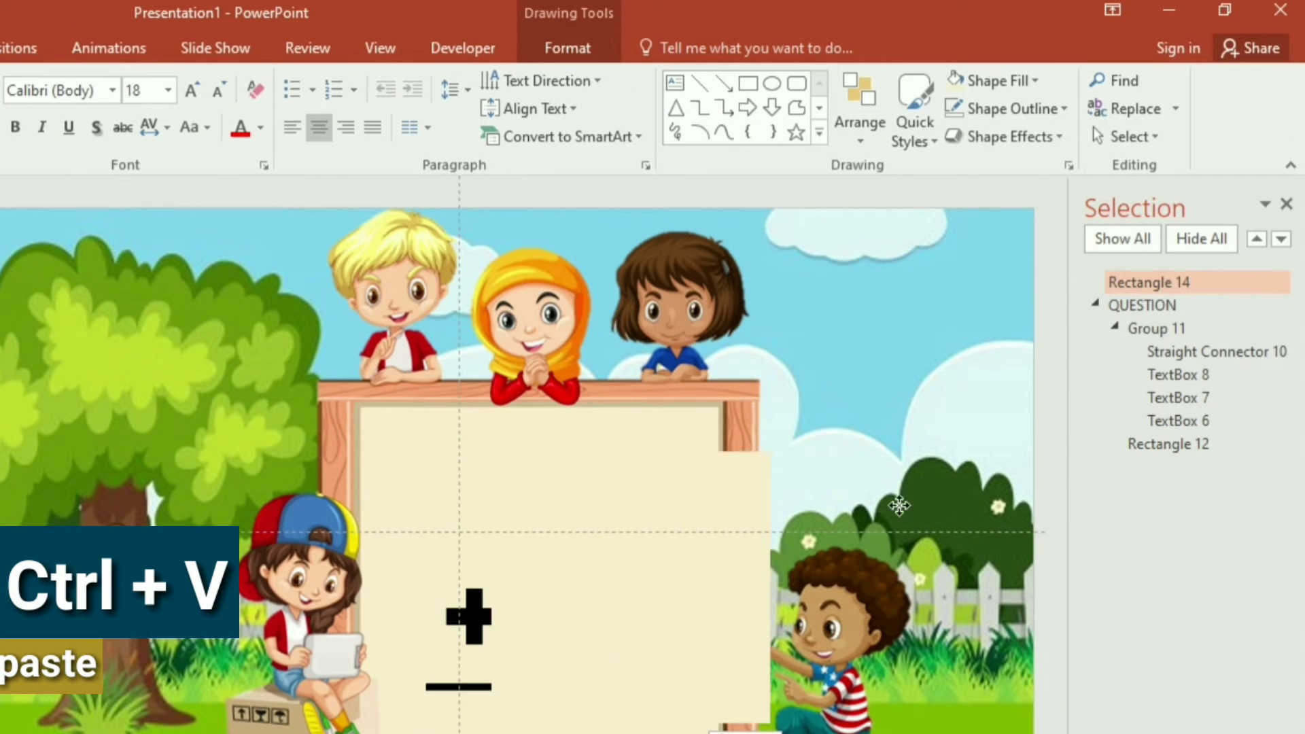
double_click(1142, 282)
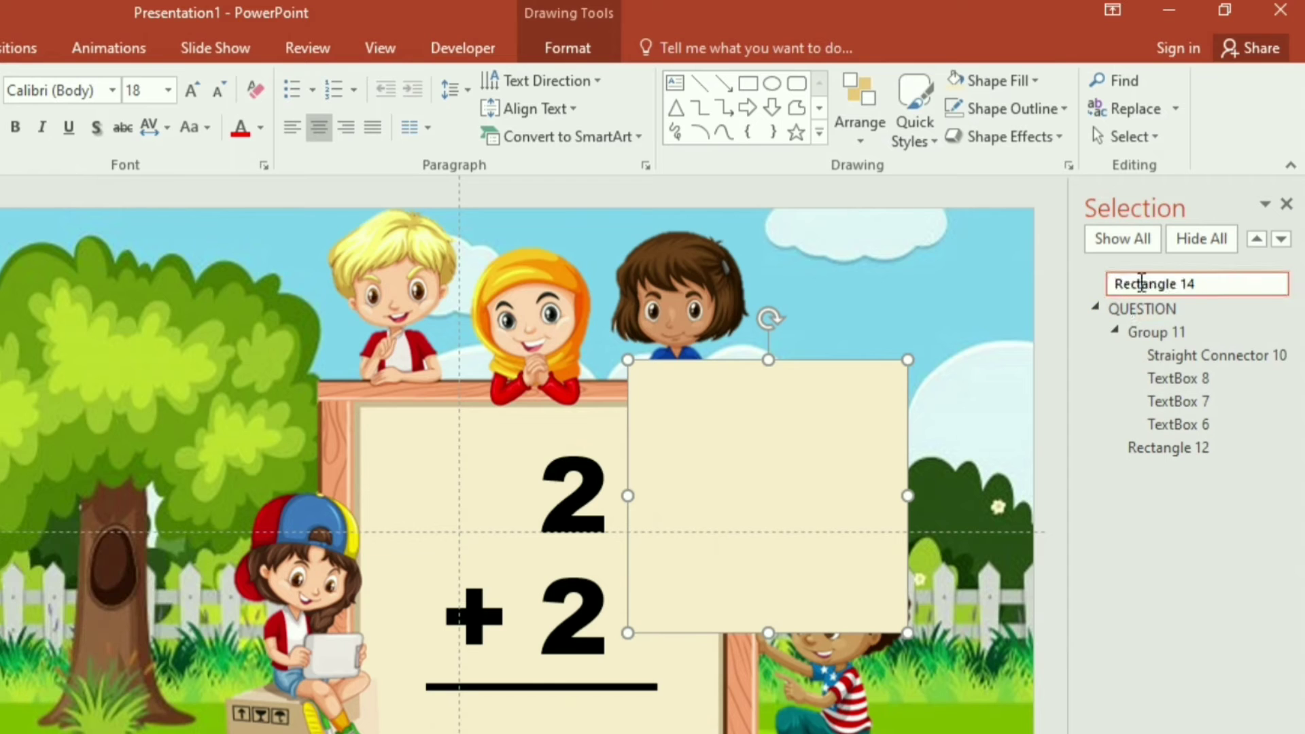
text(ANSWER)
key(Return)
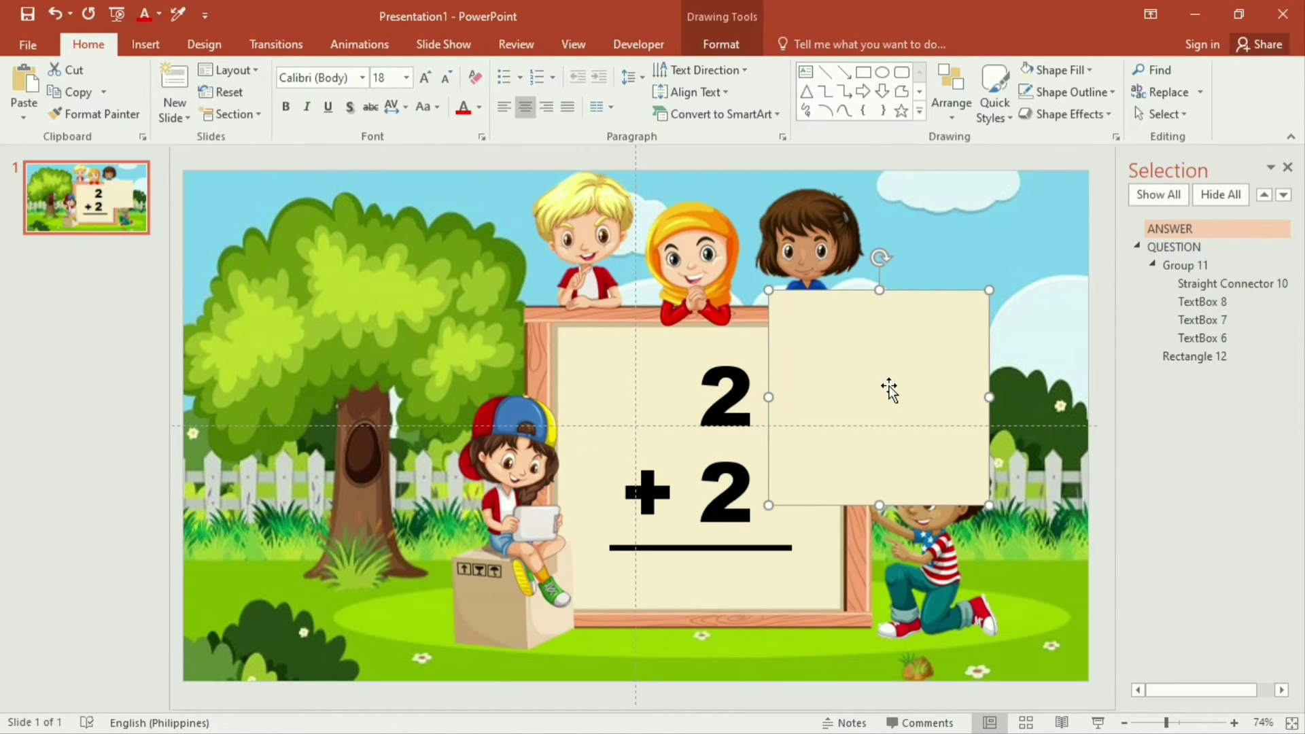
Step: Format the answer 4 in green Arial Black size 88 and center it on the board
click(889, 389)
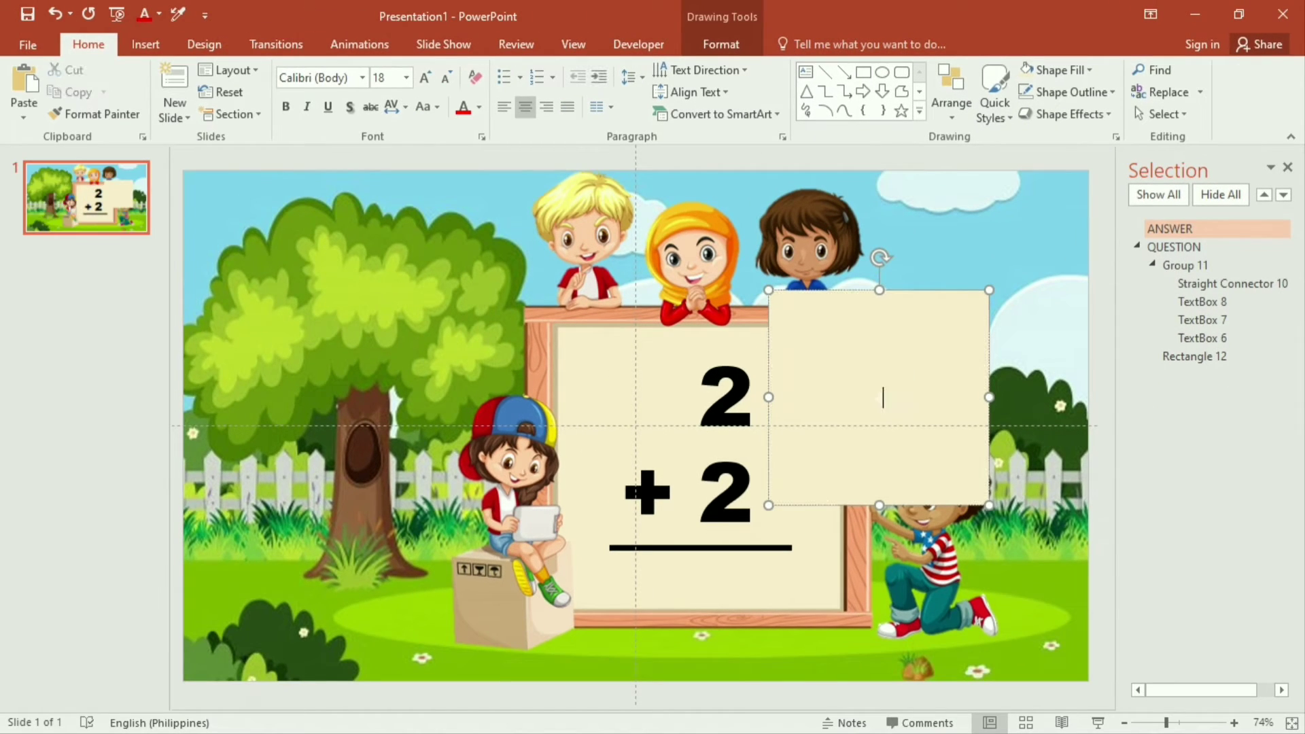
click(362, 78)
click(340, 192)
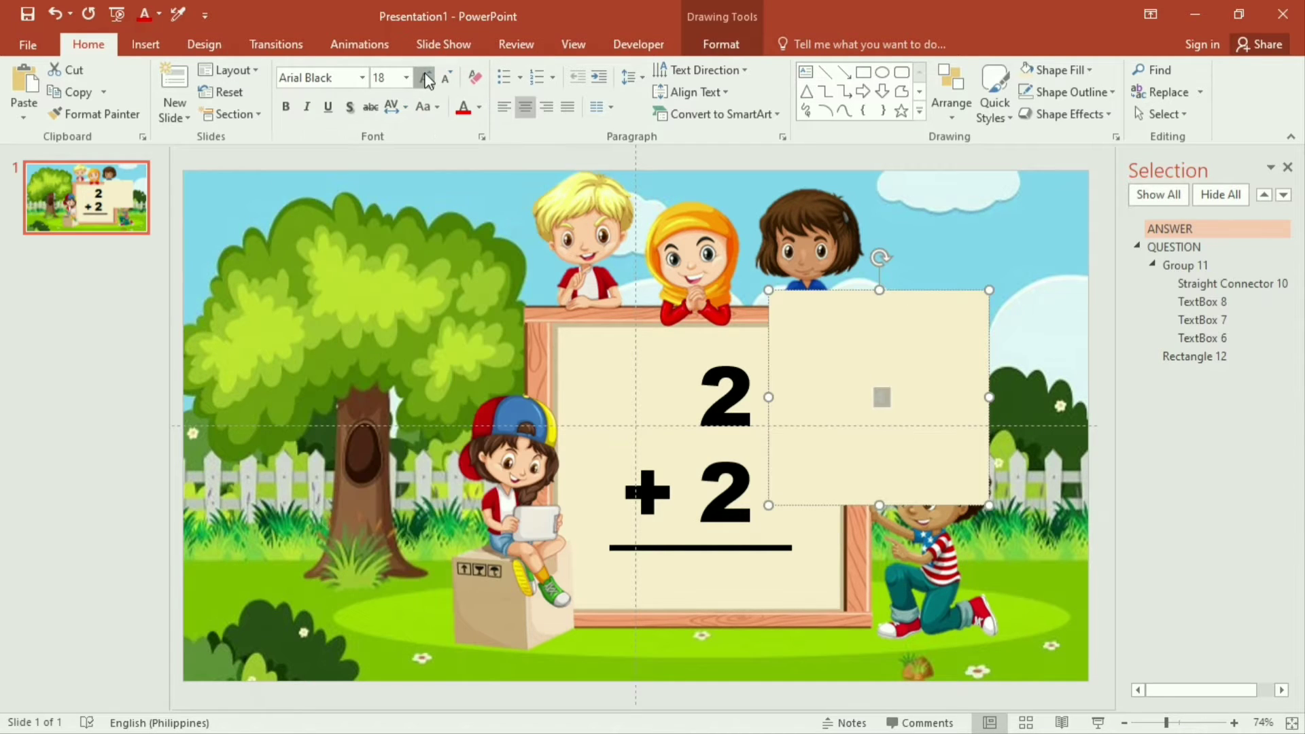
click(426, 76)
click(426, 77)
click(427, 77)
click(426, 76)
click(426, 76)
click(426, 77)
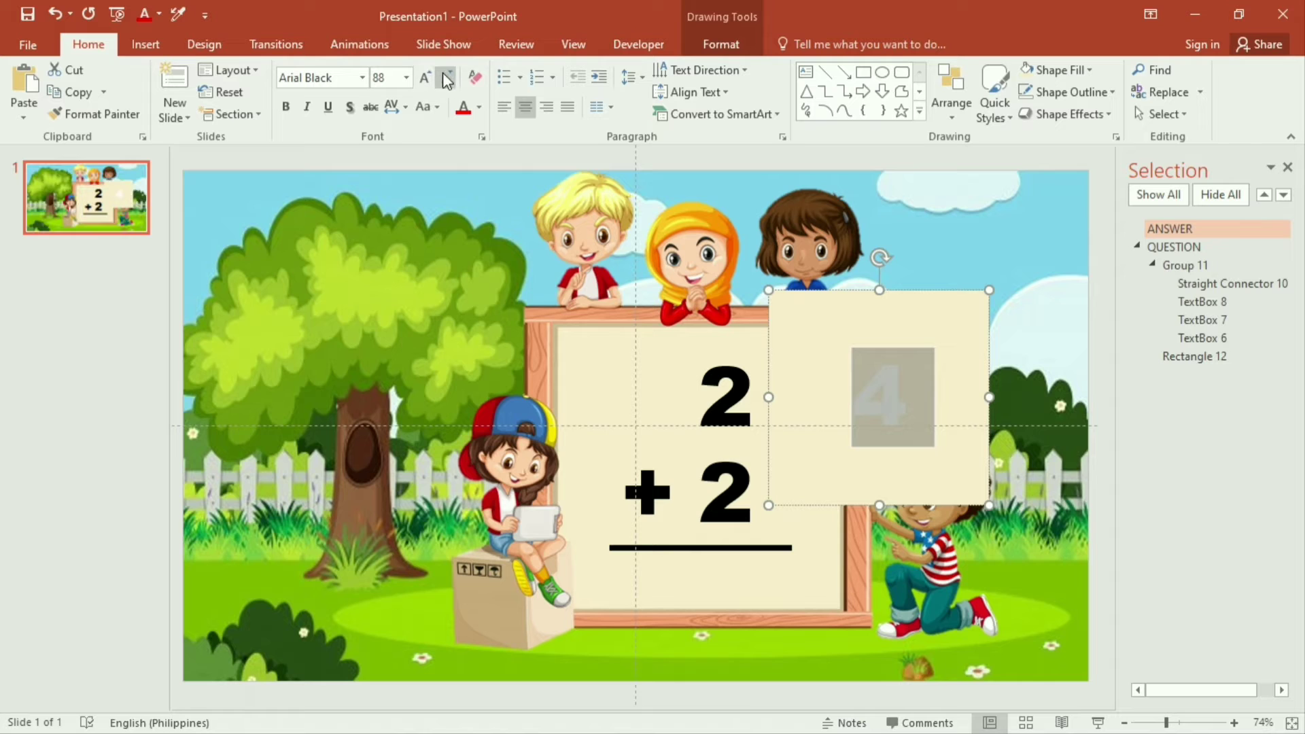
click(480, 107)
click(544, 259)
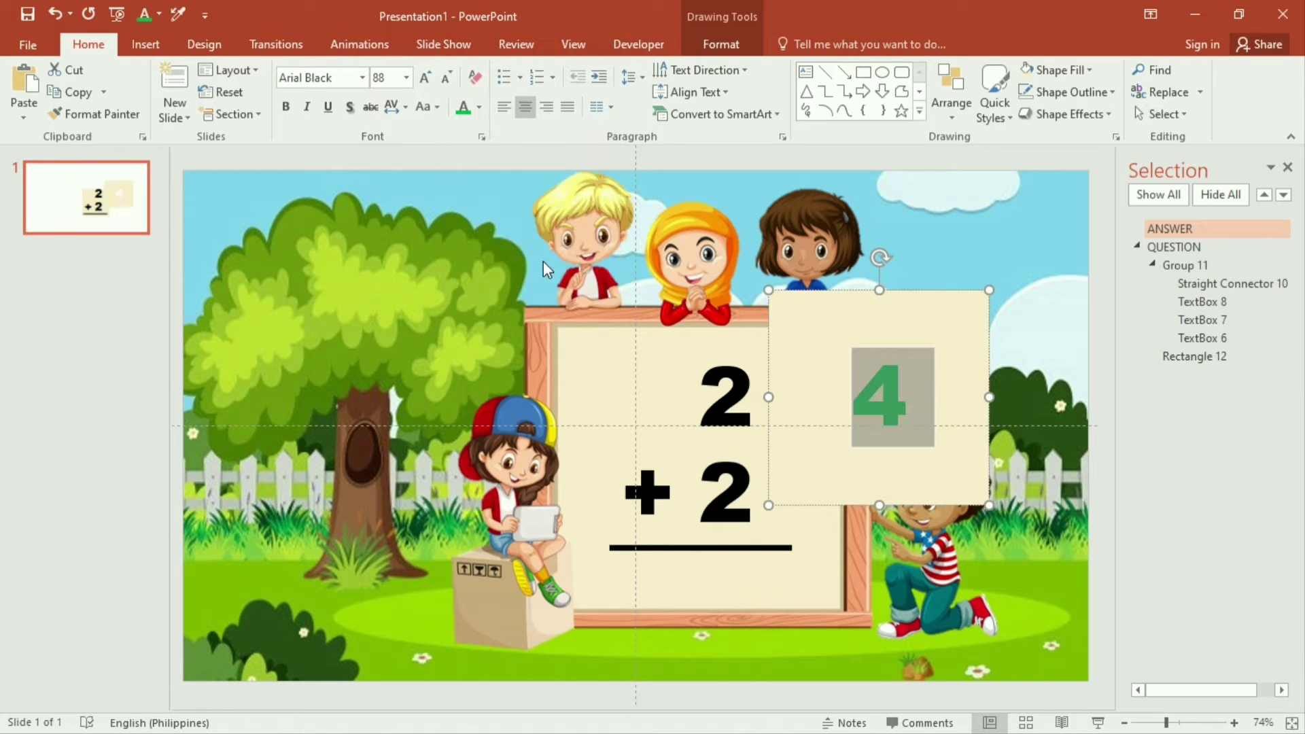
click(989, 245)
drag(927, 345, 749, 401)
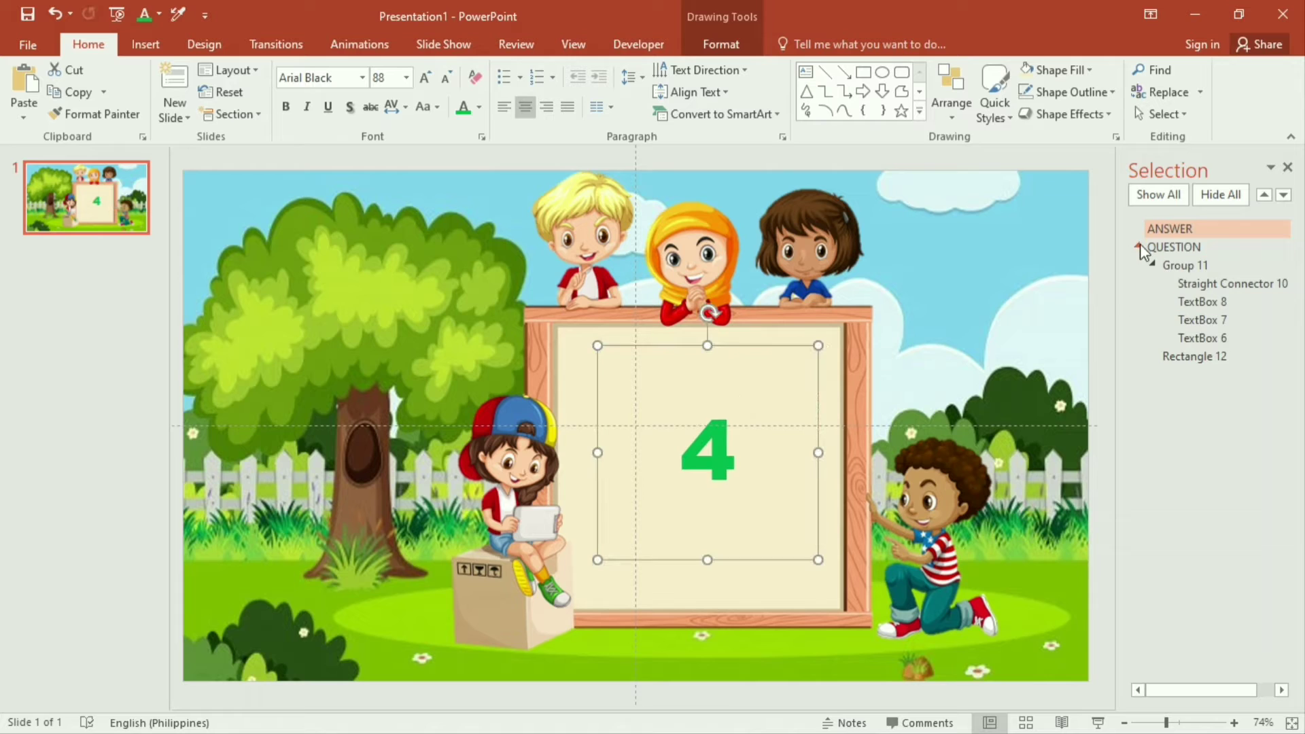
Step: Layer QUESTION above ANSWER in the Selection Pane, then select both objects
click(1137, 246)
click(1282, 249)
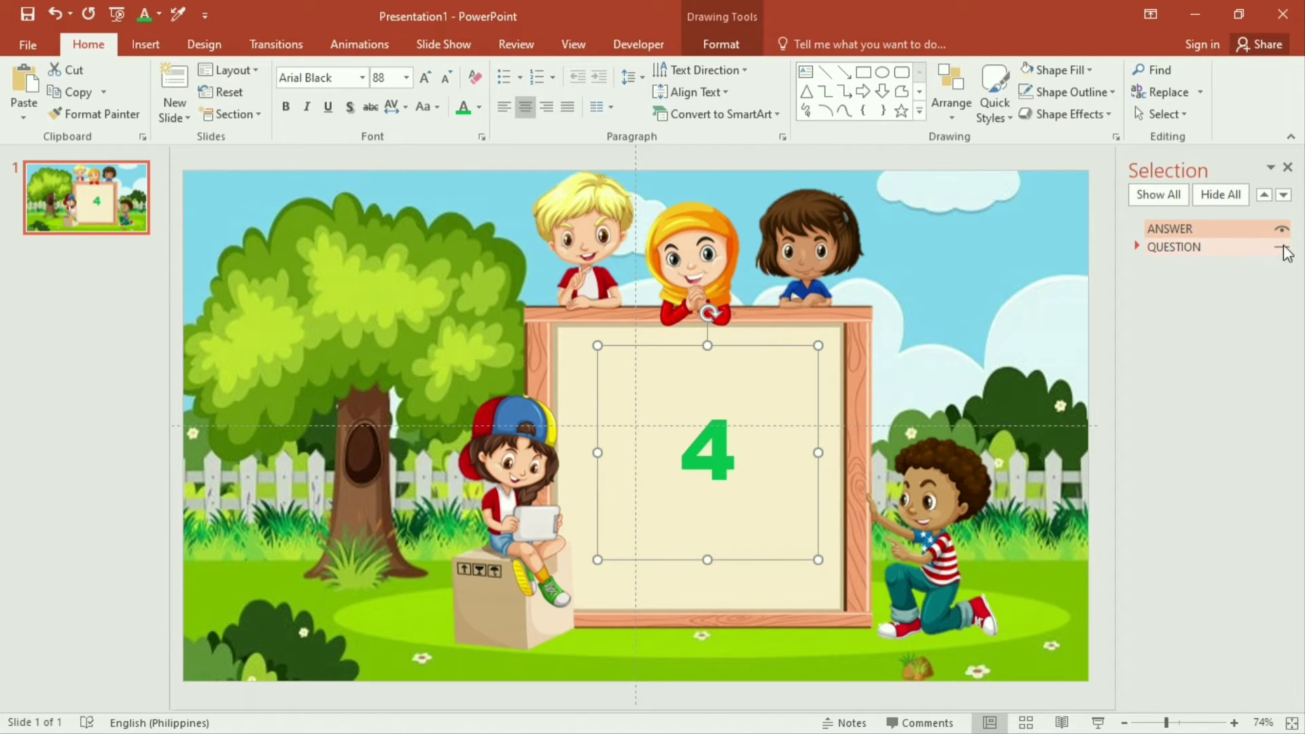
click(1282, 249)
drag(1222, 234, 1220, 259)
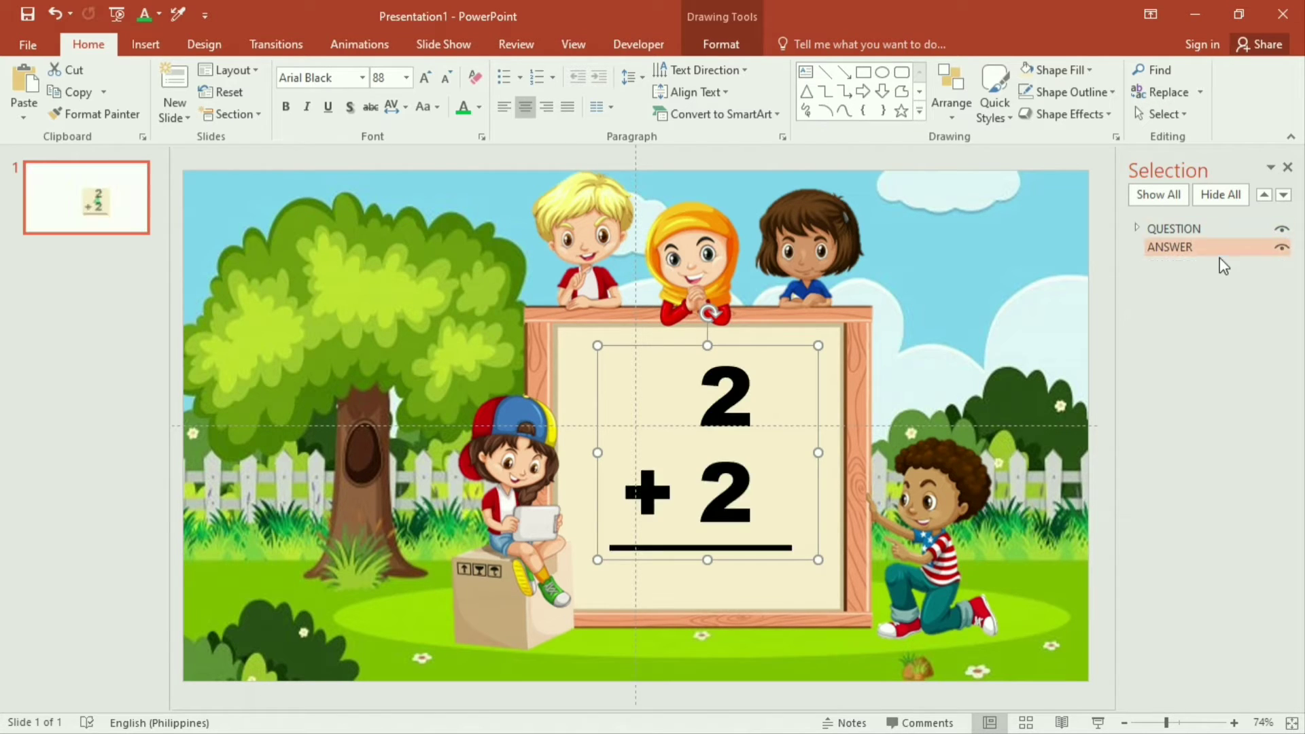
click(1269, 235)
click(1269, 237)
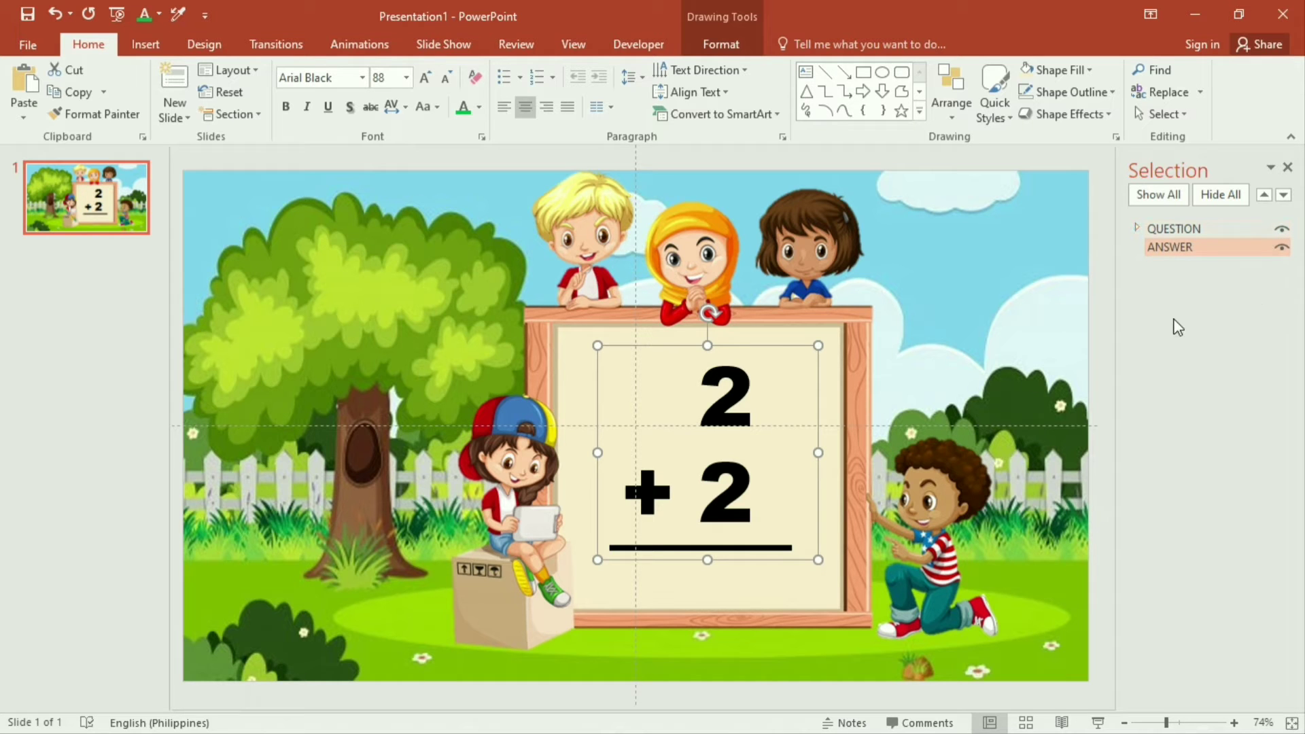
click(1023, 353)
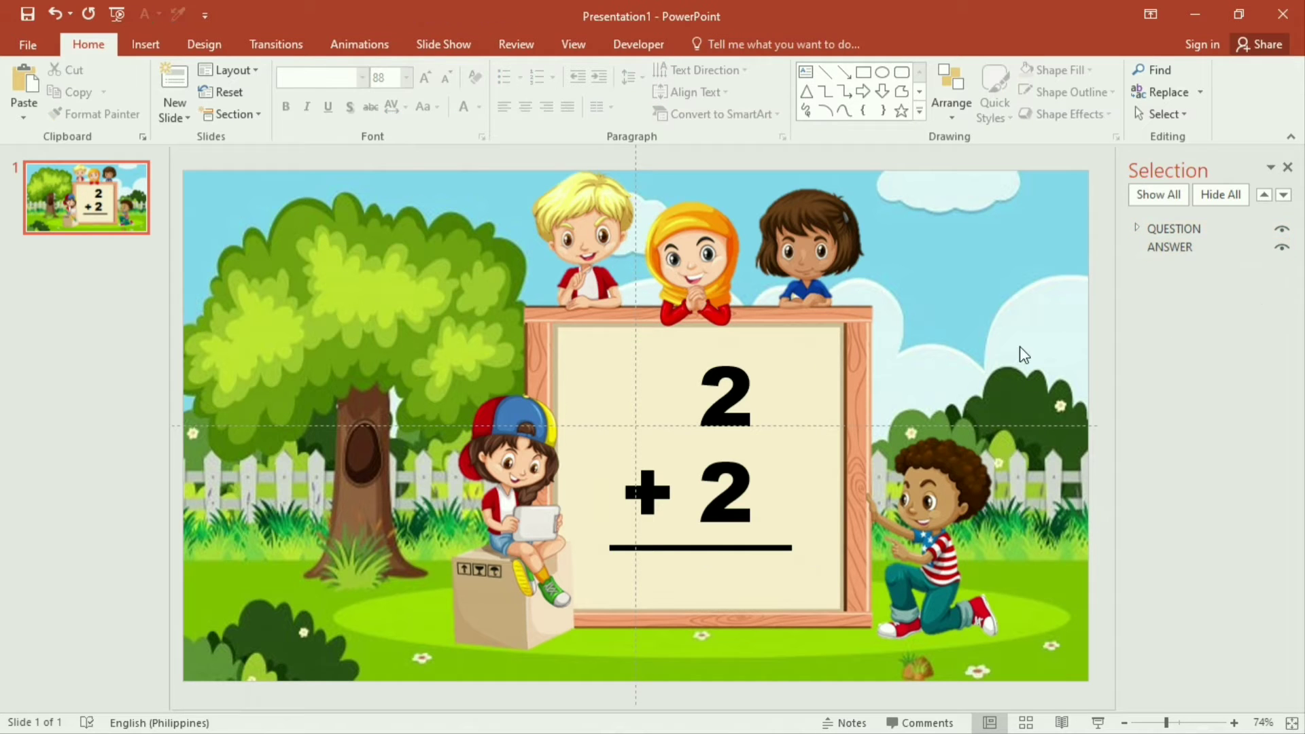
click(1169, 227)
ctrl+click(1171, 246)
click(359, 44)
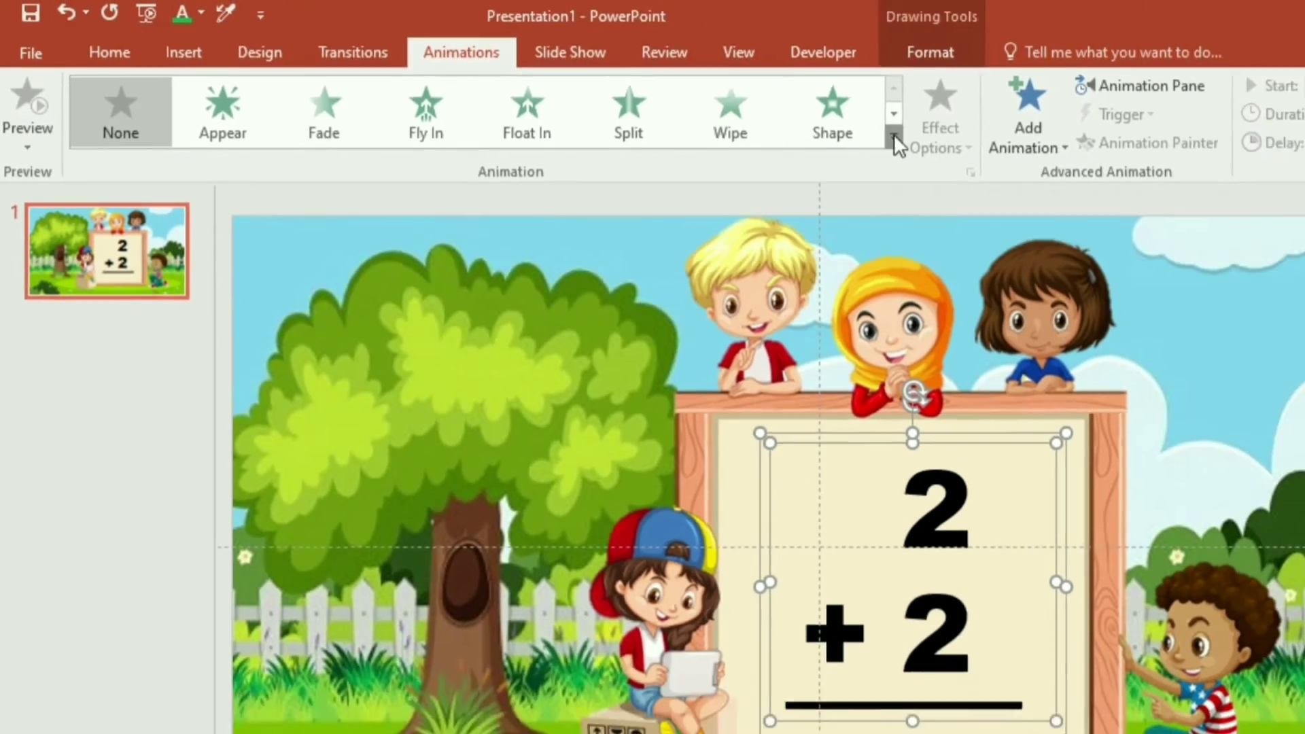
Step: Apply the Peek In entrance effect to QUESTION and ANSWER
click(890, 139)
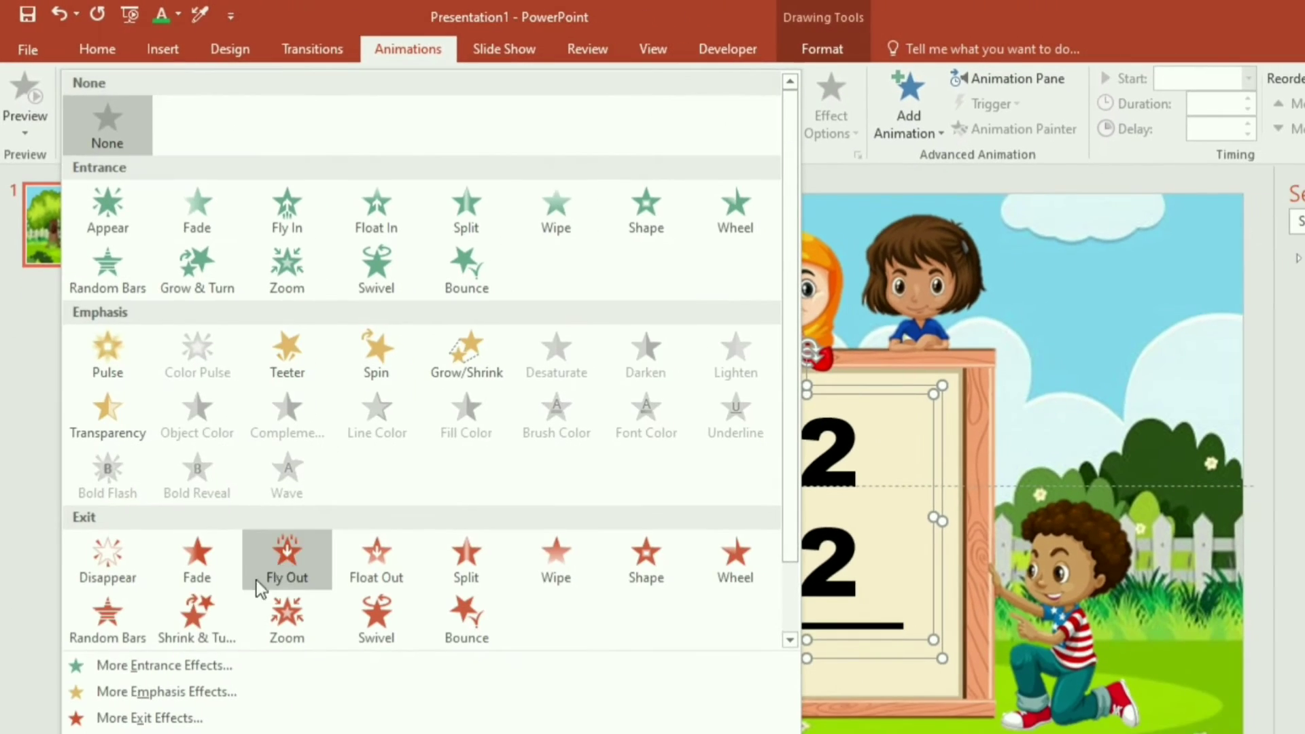
click(206, 671)
click(532, 255)
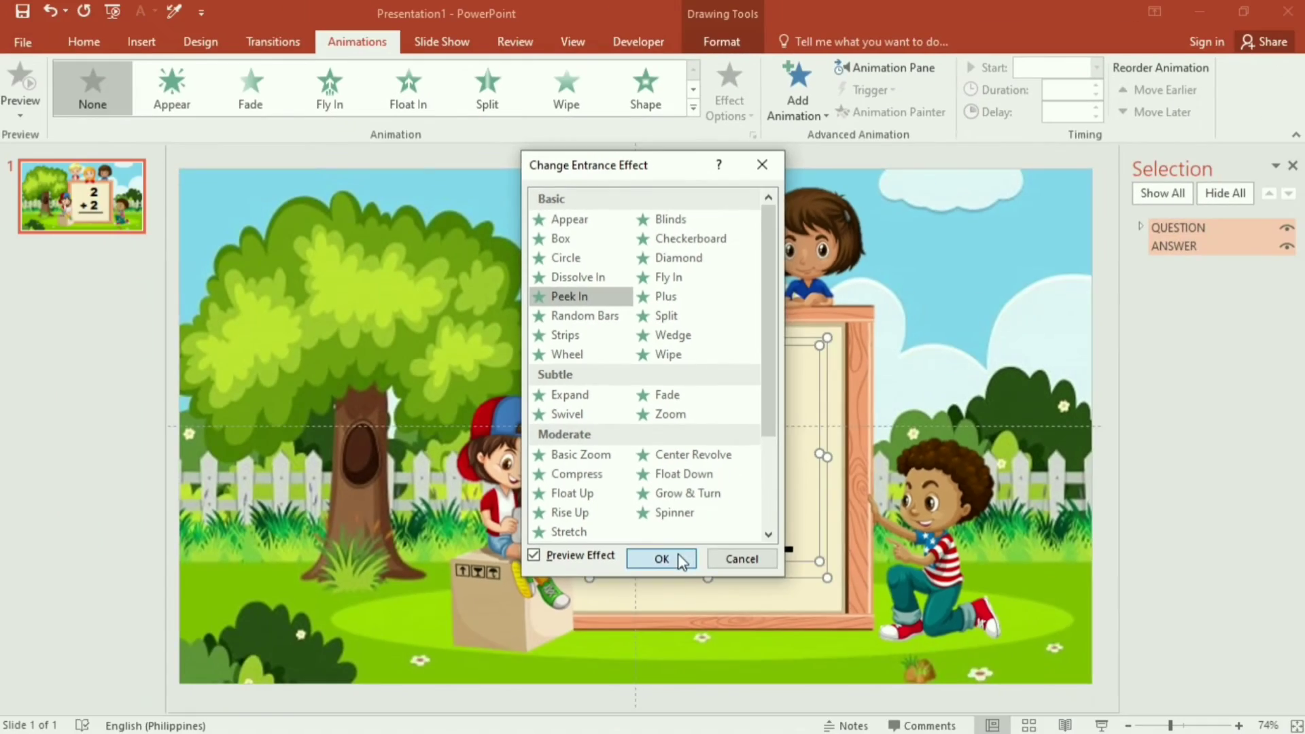
click(685, 622)
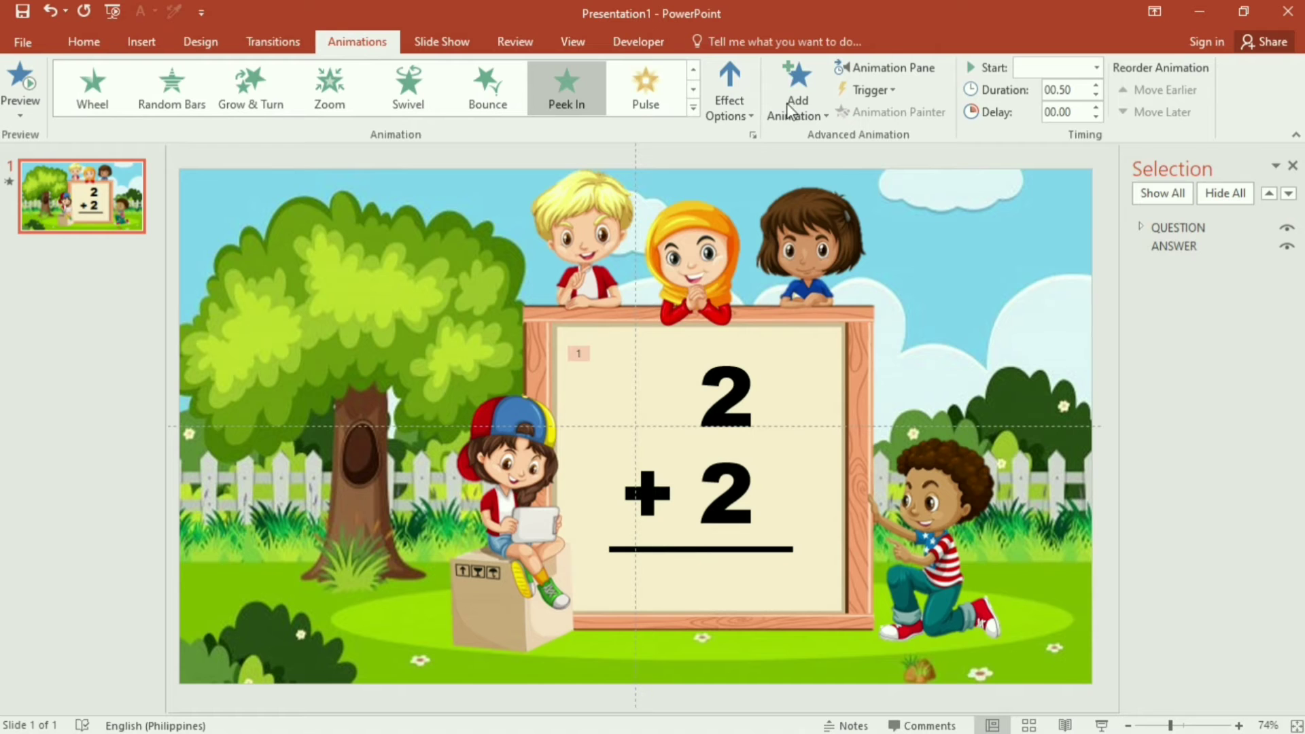
Step: Add a Peek Out exit effect to both objects as a second animation
click(915, 68)
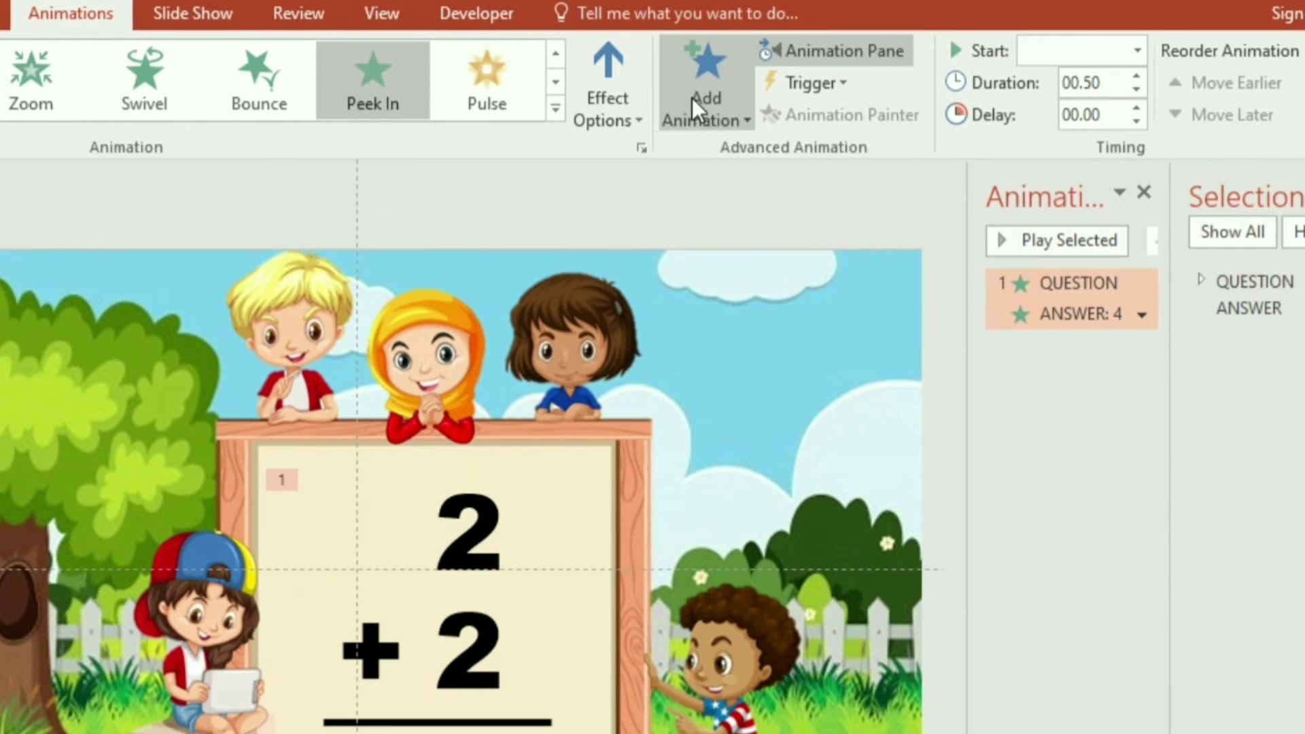
click(692, 98)
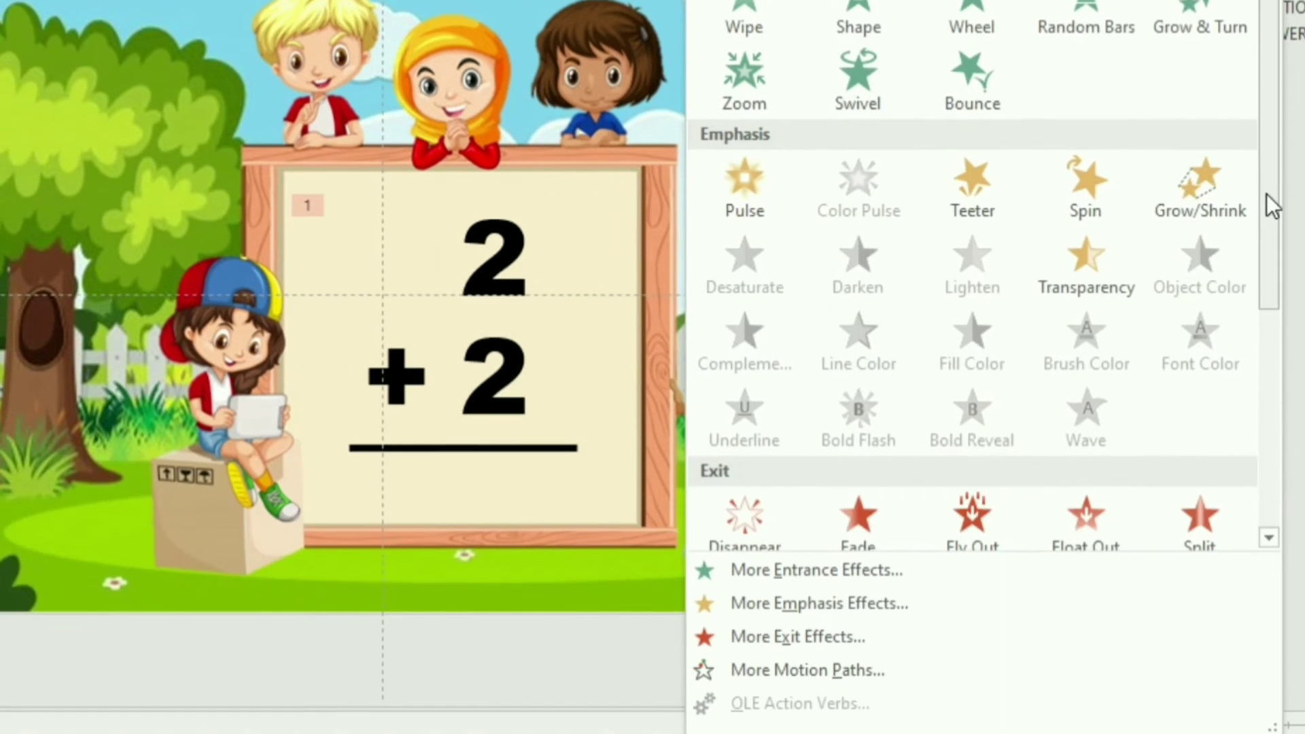
drag(1266, 193, 1257, 419)
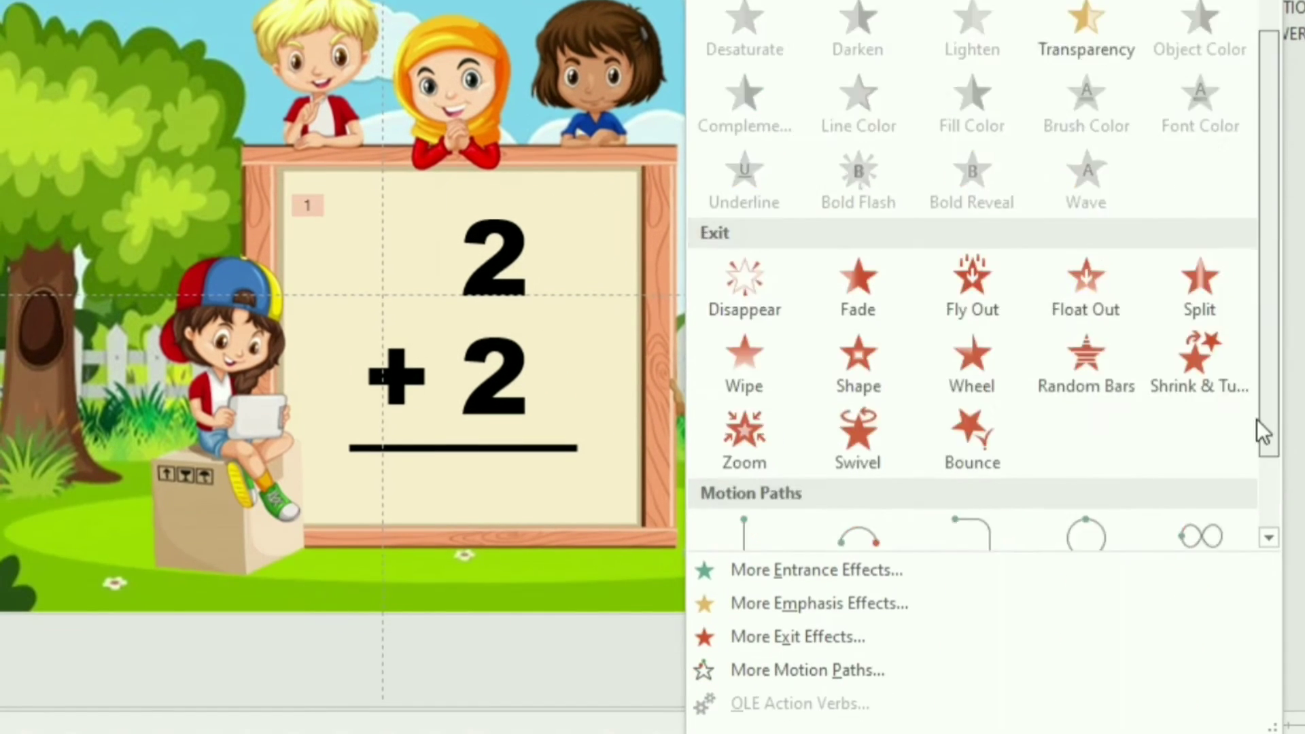
click(797, 636)
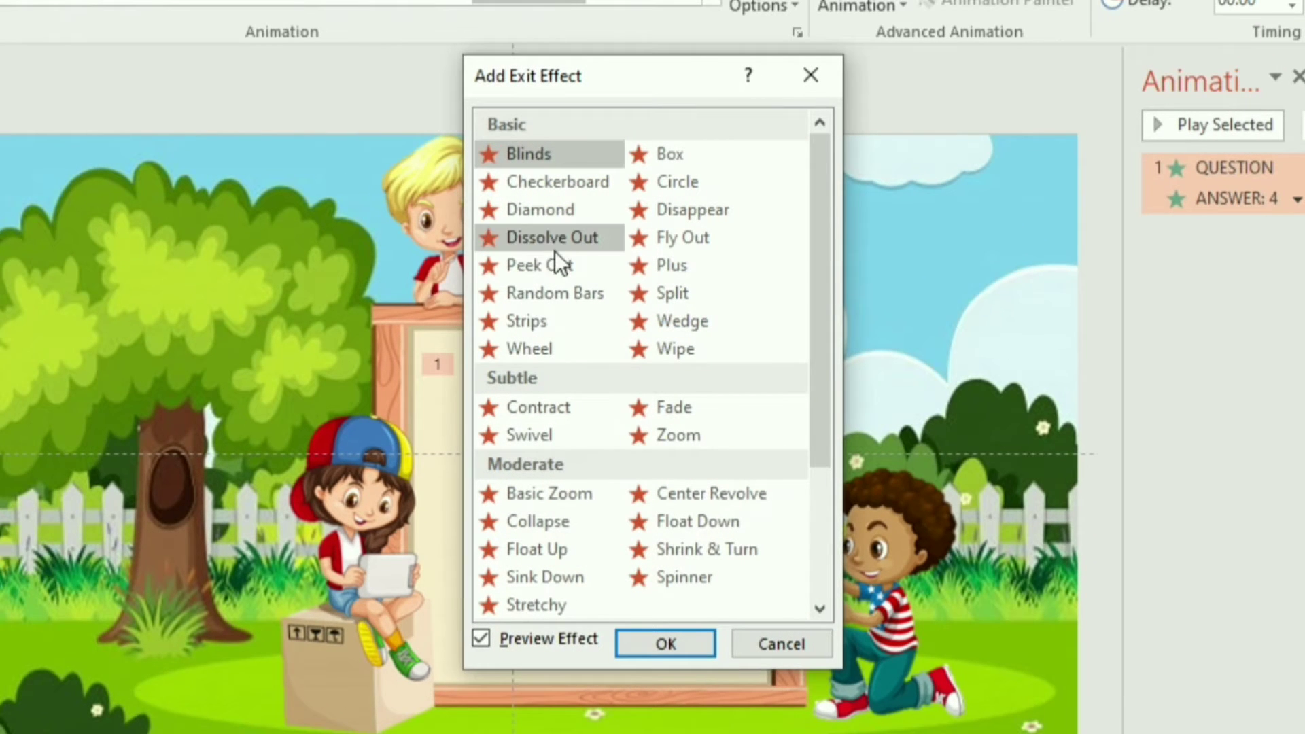
click(555, 265)
click(665, 644)
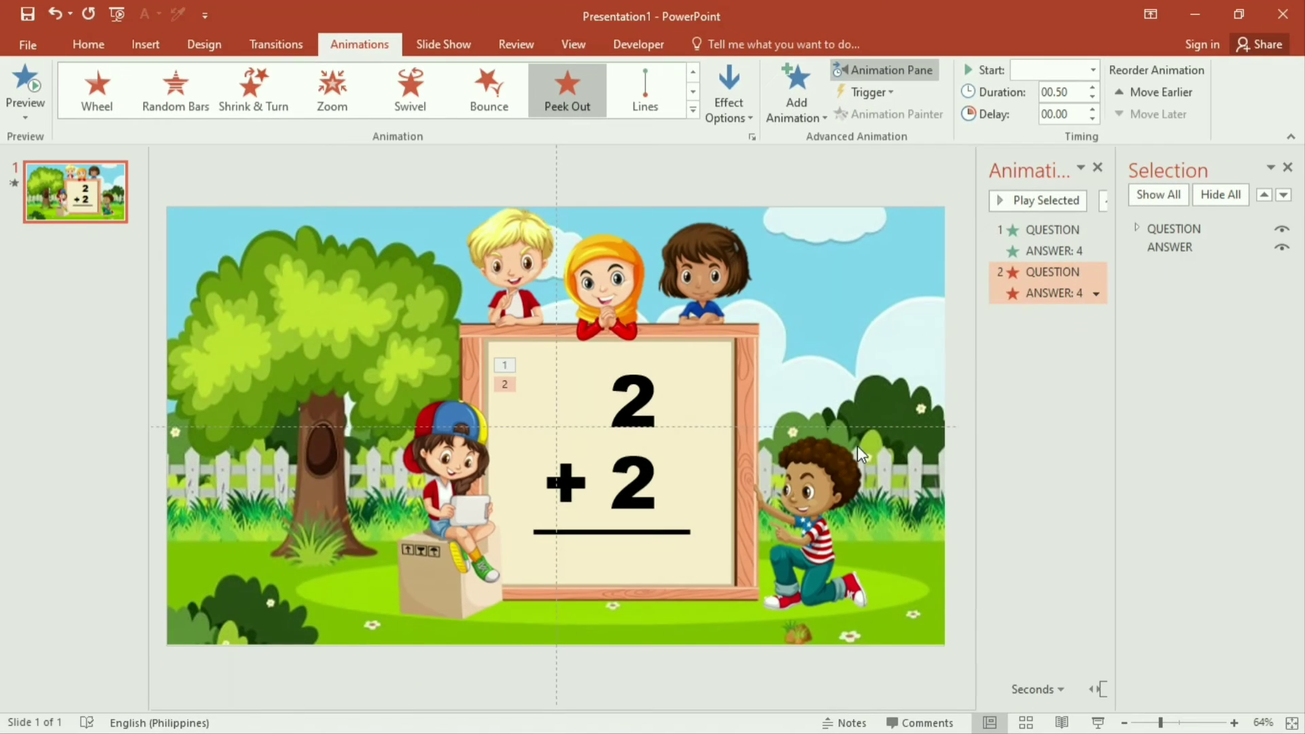
click(1079, 330)
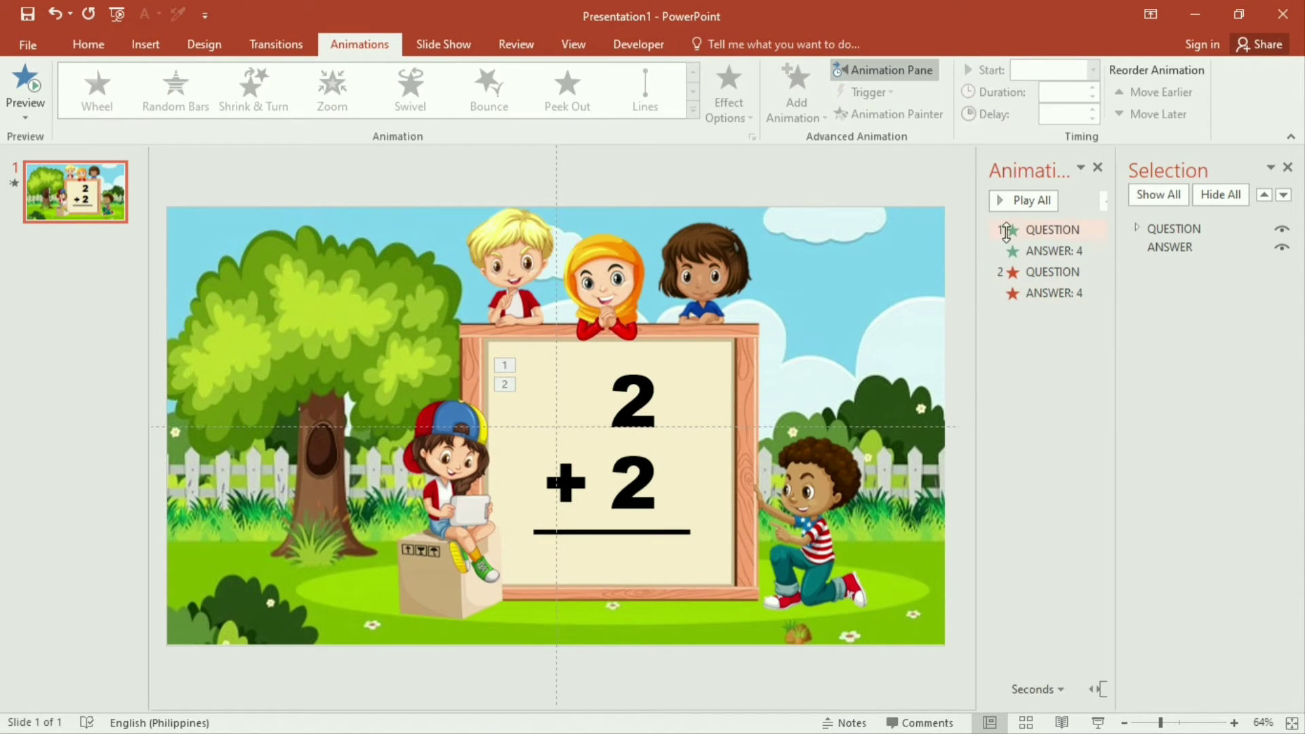
Step: Trigger the answer's entrance and question's exit on click of QUESTION
click(1067, 272)
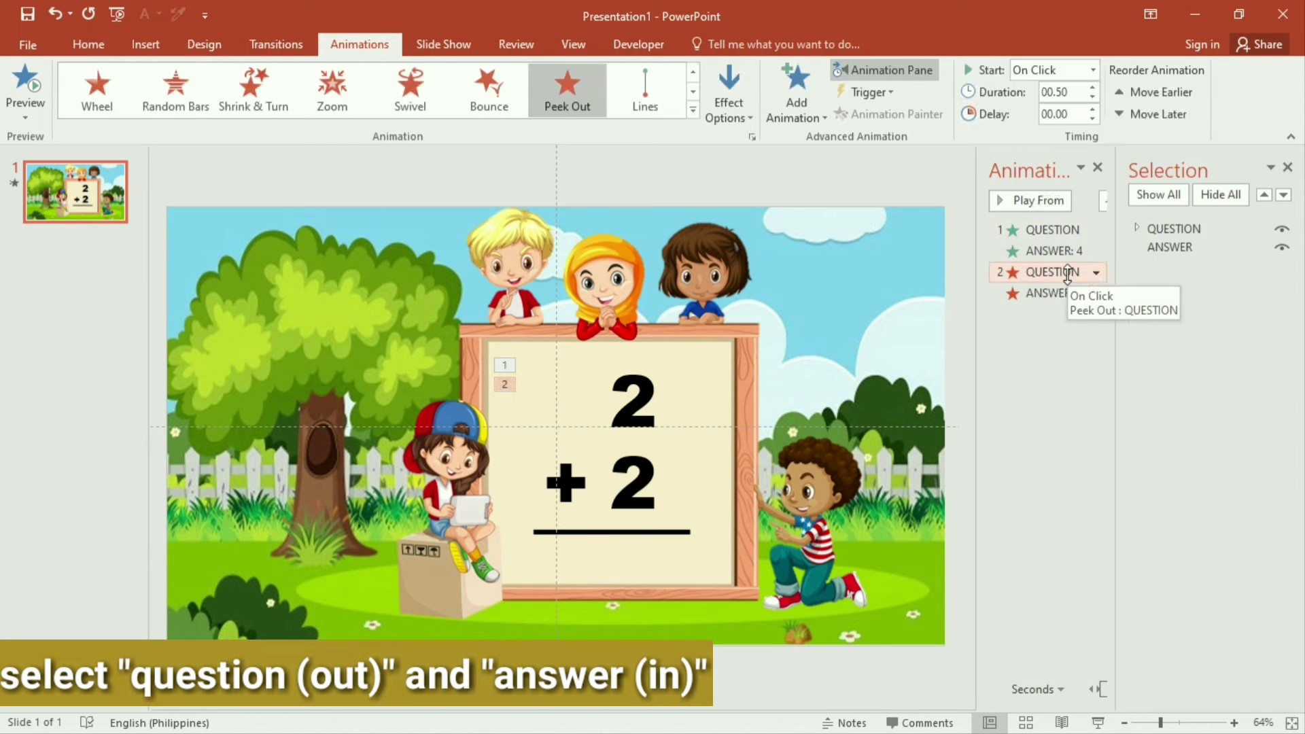
ctrl+click(1054, 251)
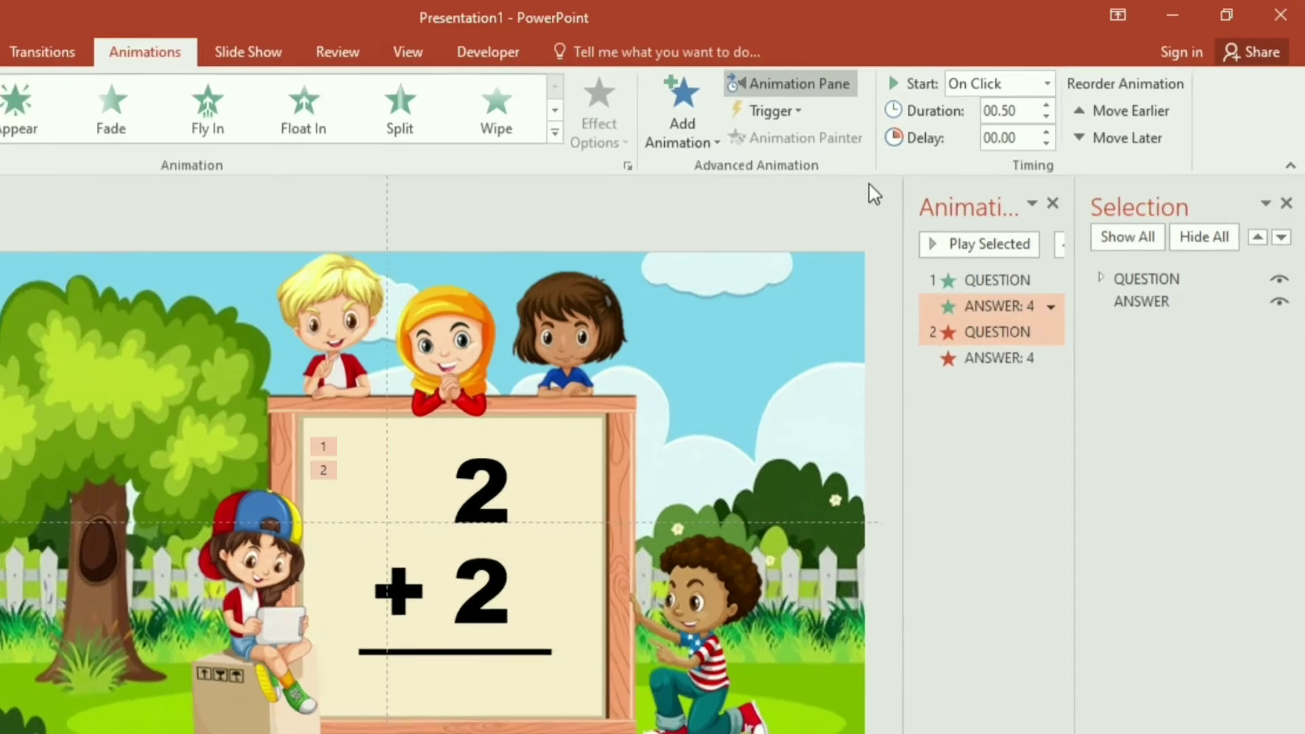
click(585, 161)
mouse_move(597, 194)
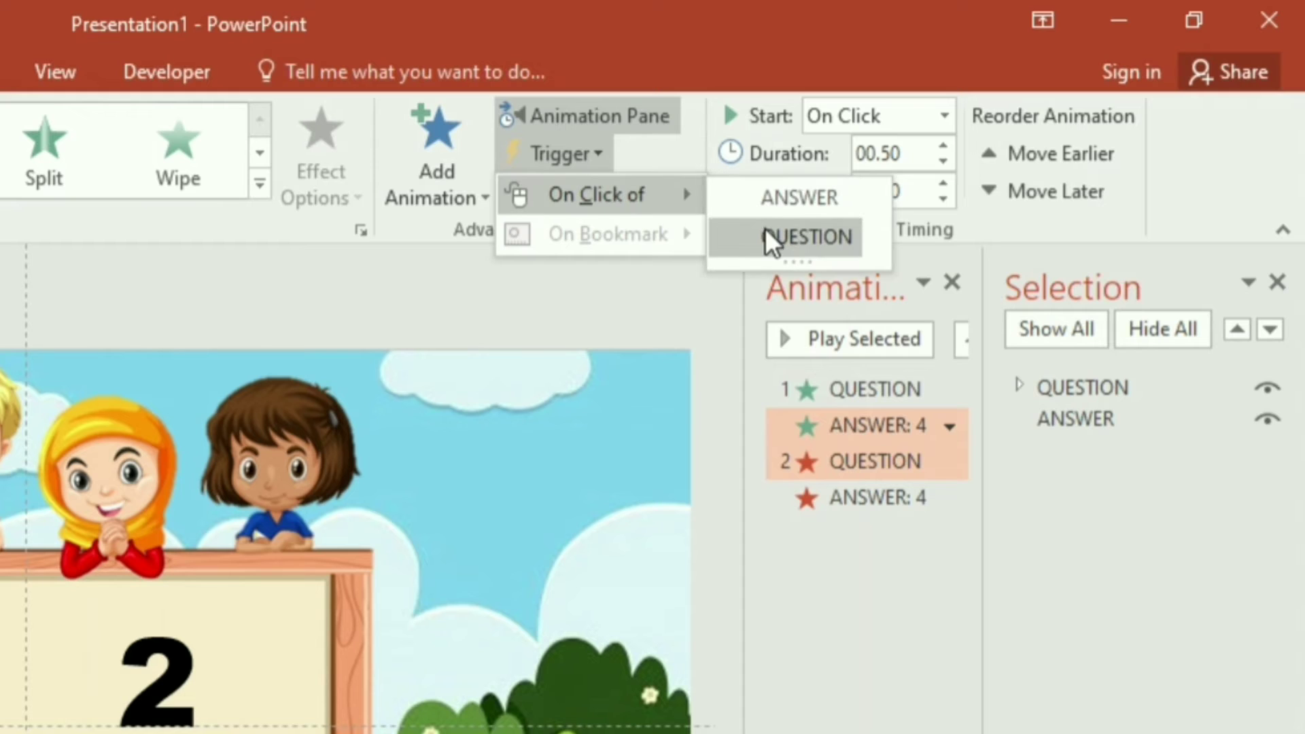
click(770, 241)
Step: Trigger the question's entrance and answer's exit on click of ANSWER; set question exit to With Previous
click(853, 391)
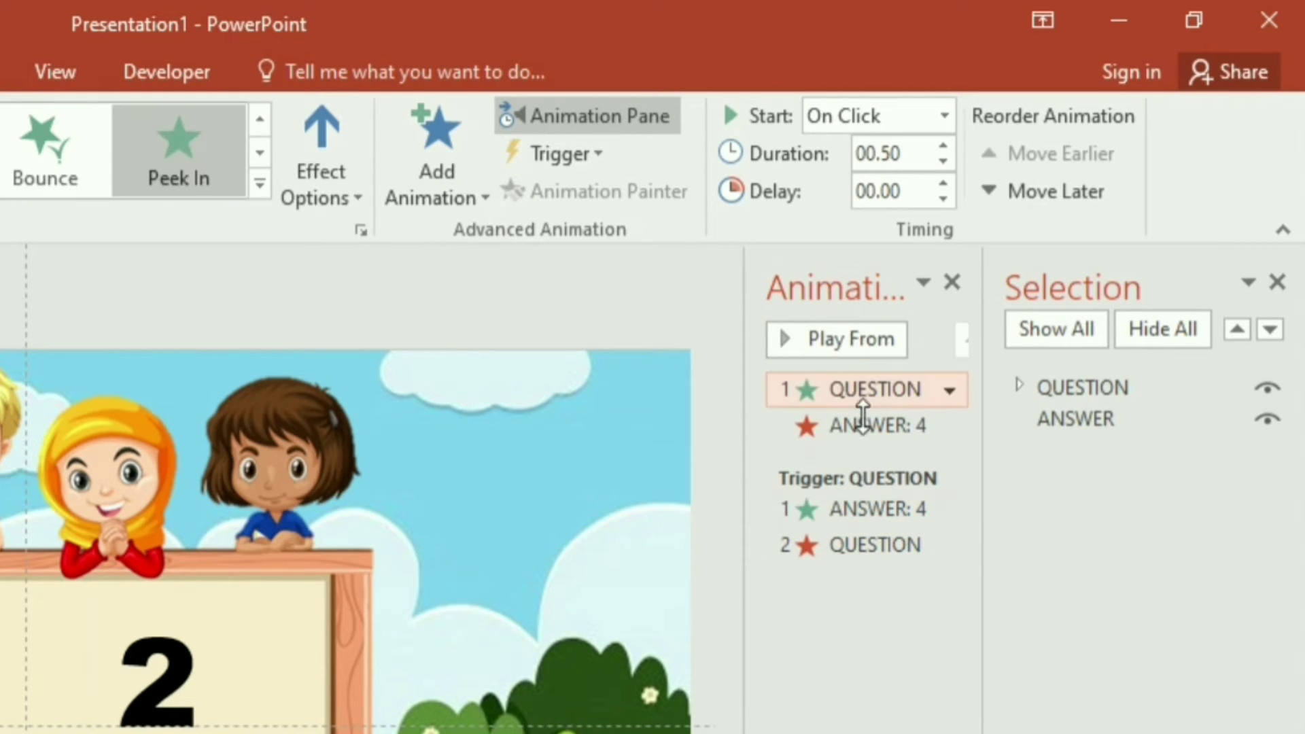
shift+click(863, 423)
click(589, 159)
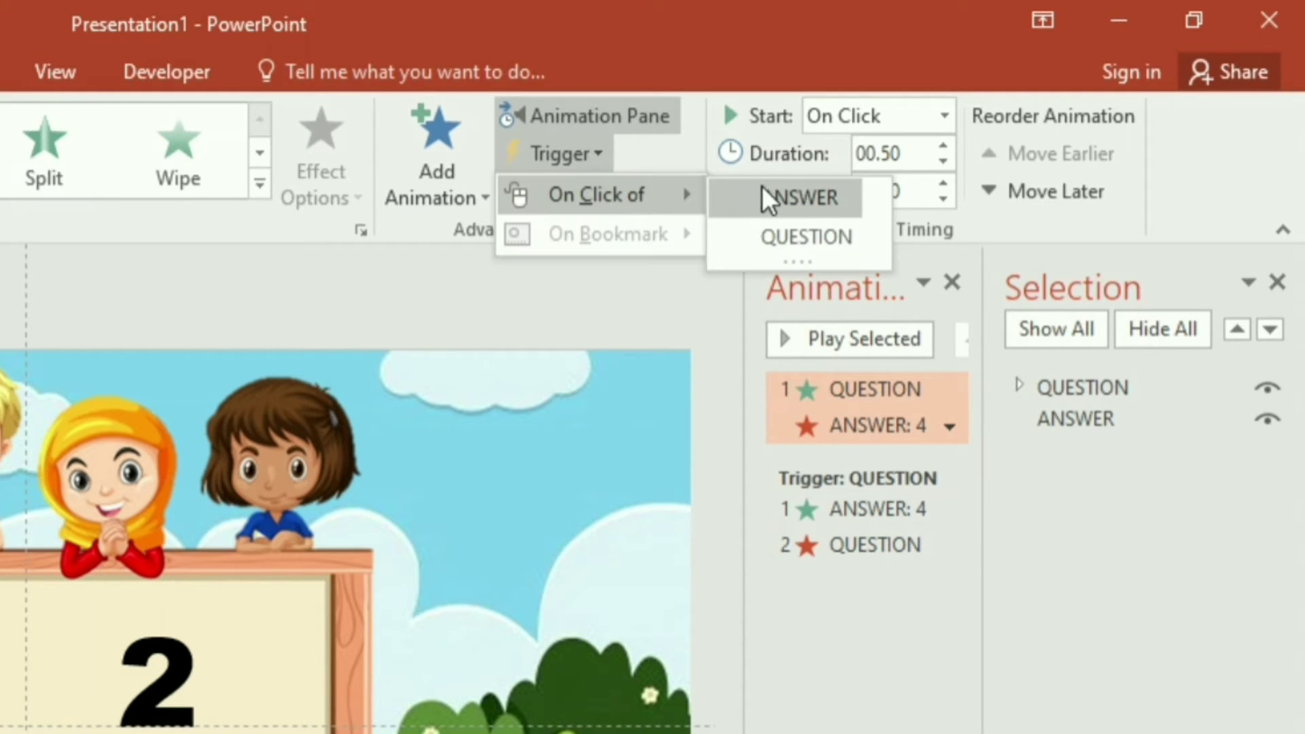
click(775, 197)
click(943, 474)
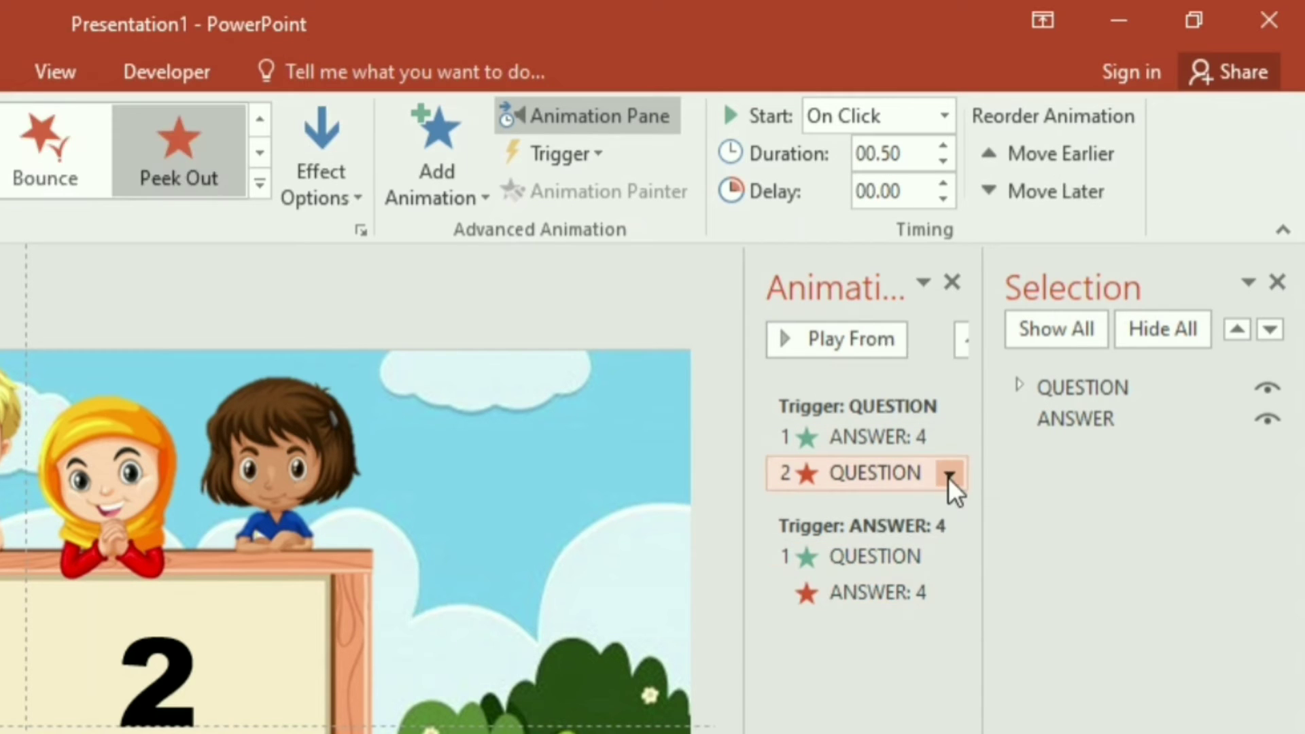
click(947, 474)
click(904, 548)
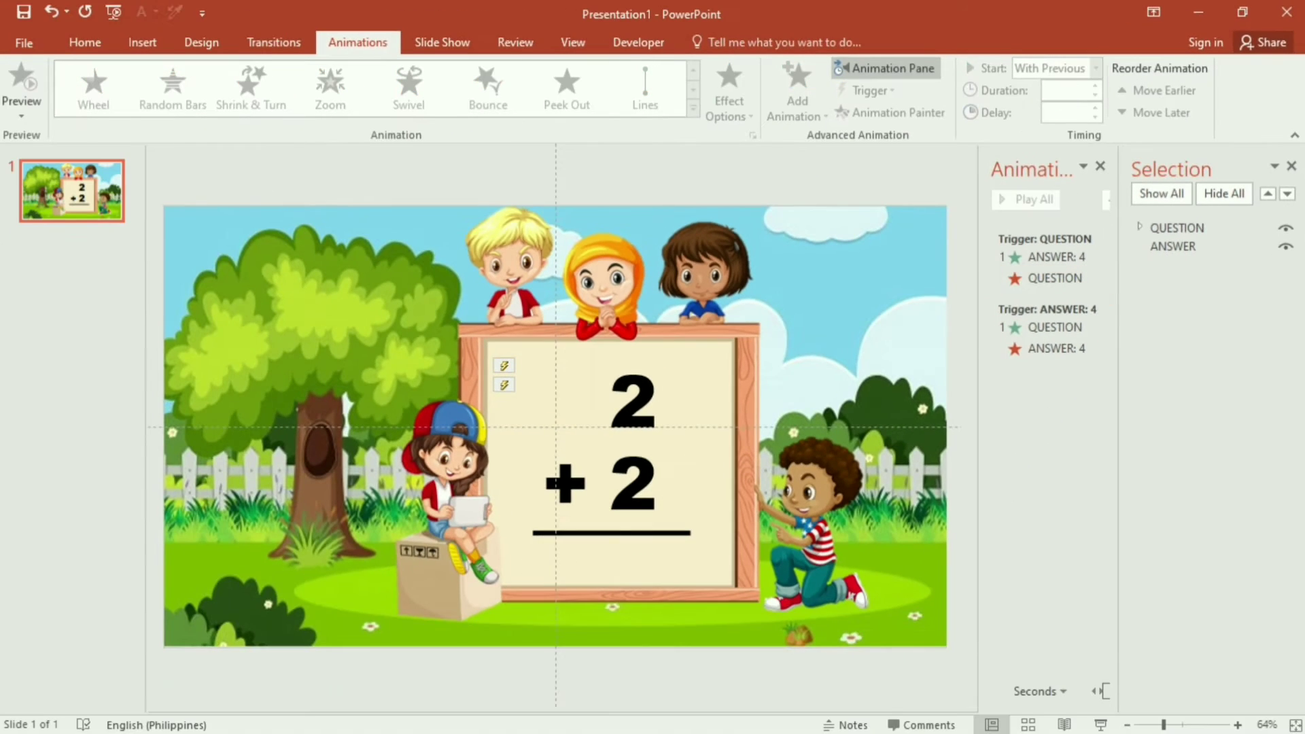
Step: Run the slide show to confirm clicking toggles between 2 + 2 and the green 4
click(1091, 724)
click(827, 410)
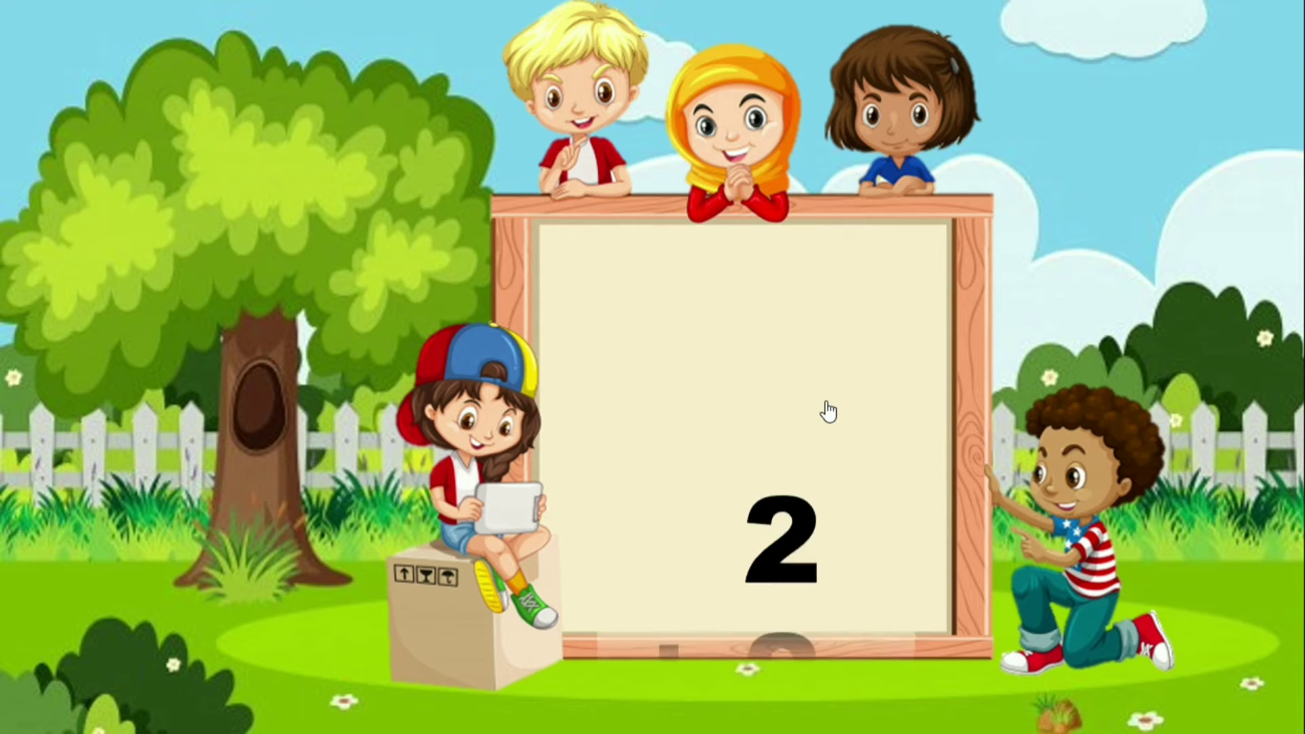
click(827, 410)
click(827, 411)
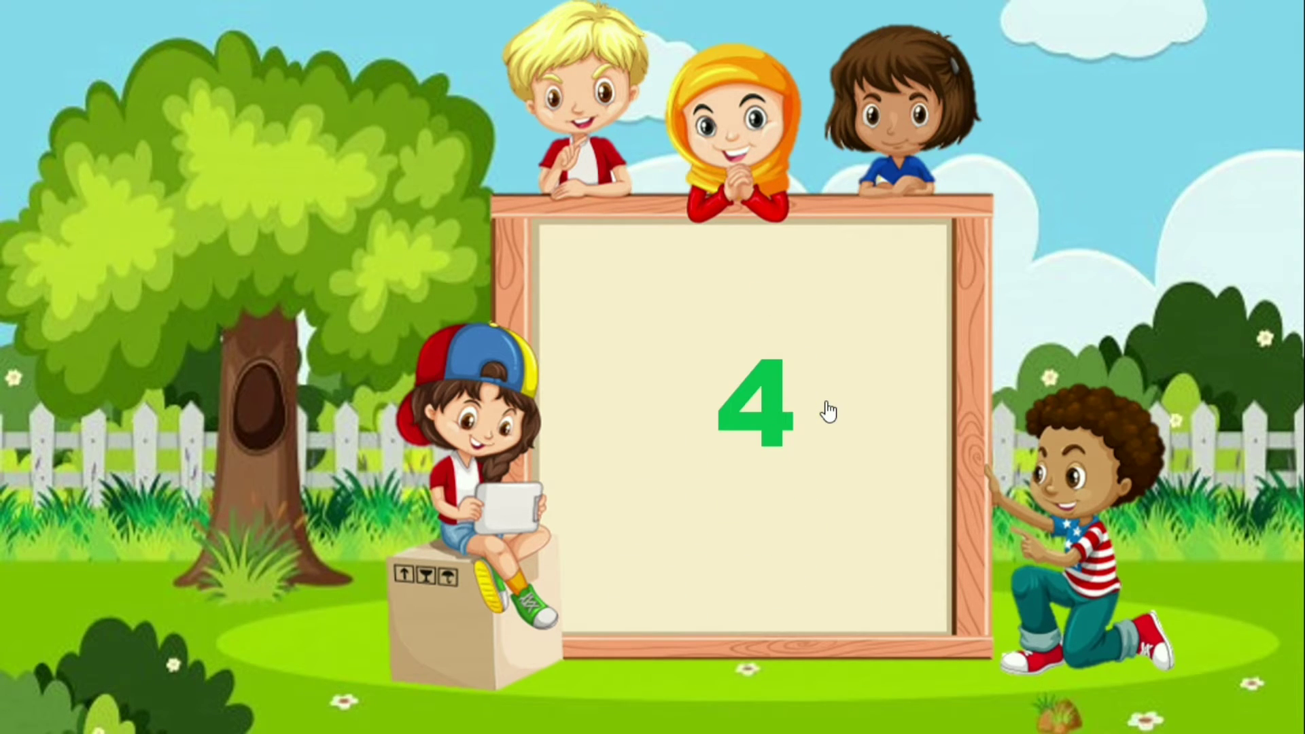
key(Escape)
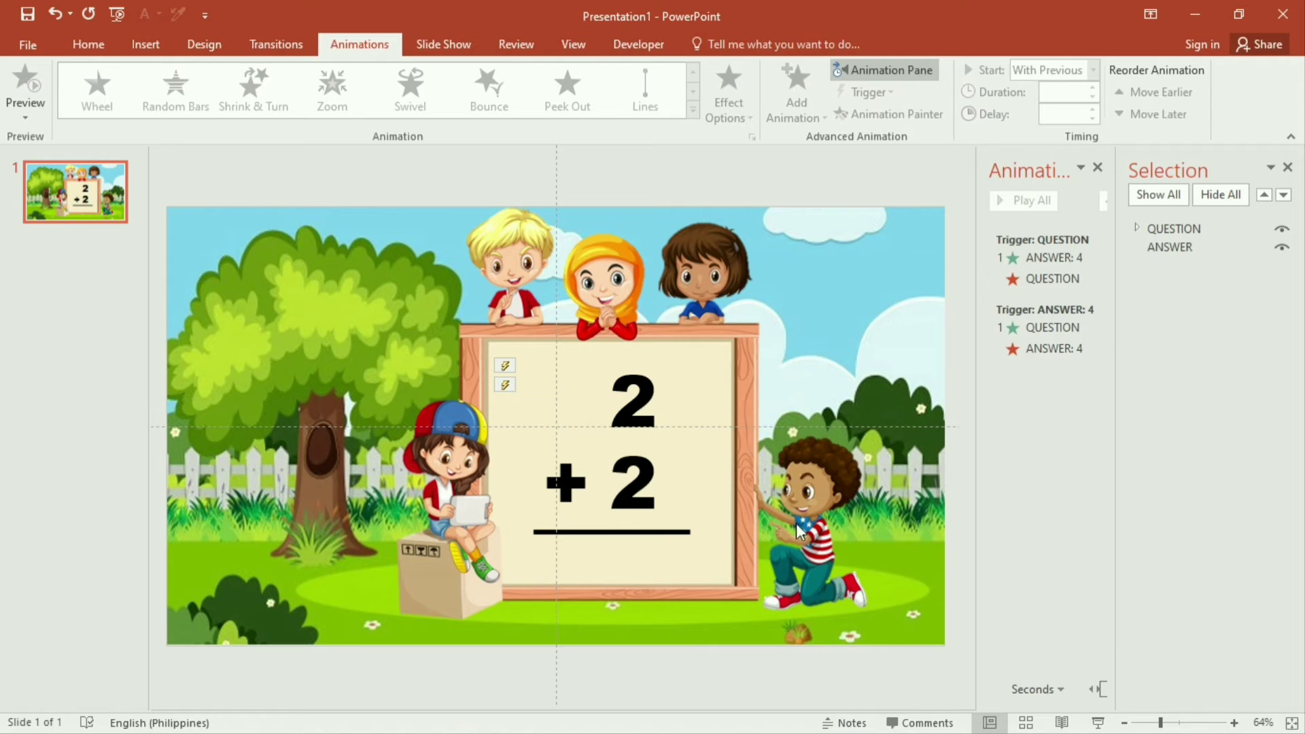
click(145, 45)
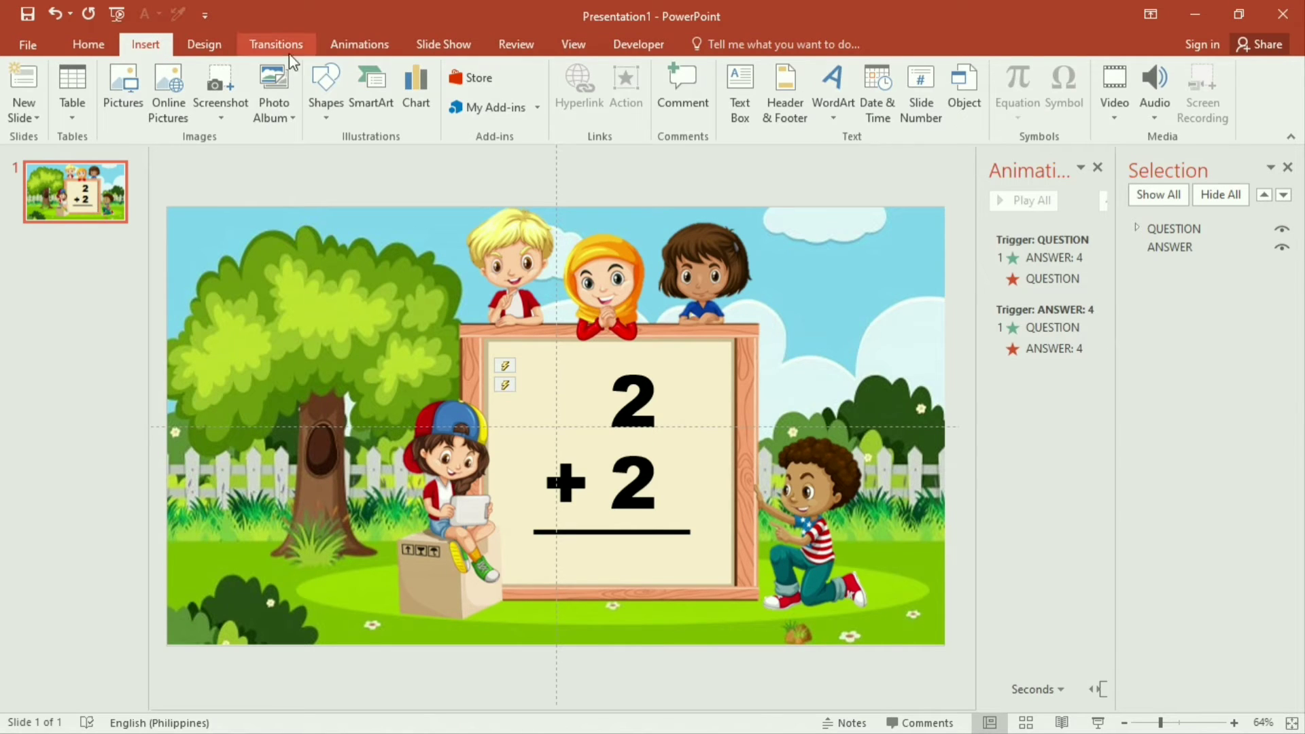
click(326, 102)
Step: Draw a rounded bar beneath the 2 + 2 card, filled dark gold with a bevel effect
click(414, 163)
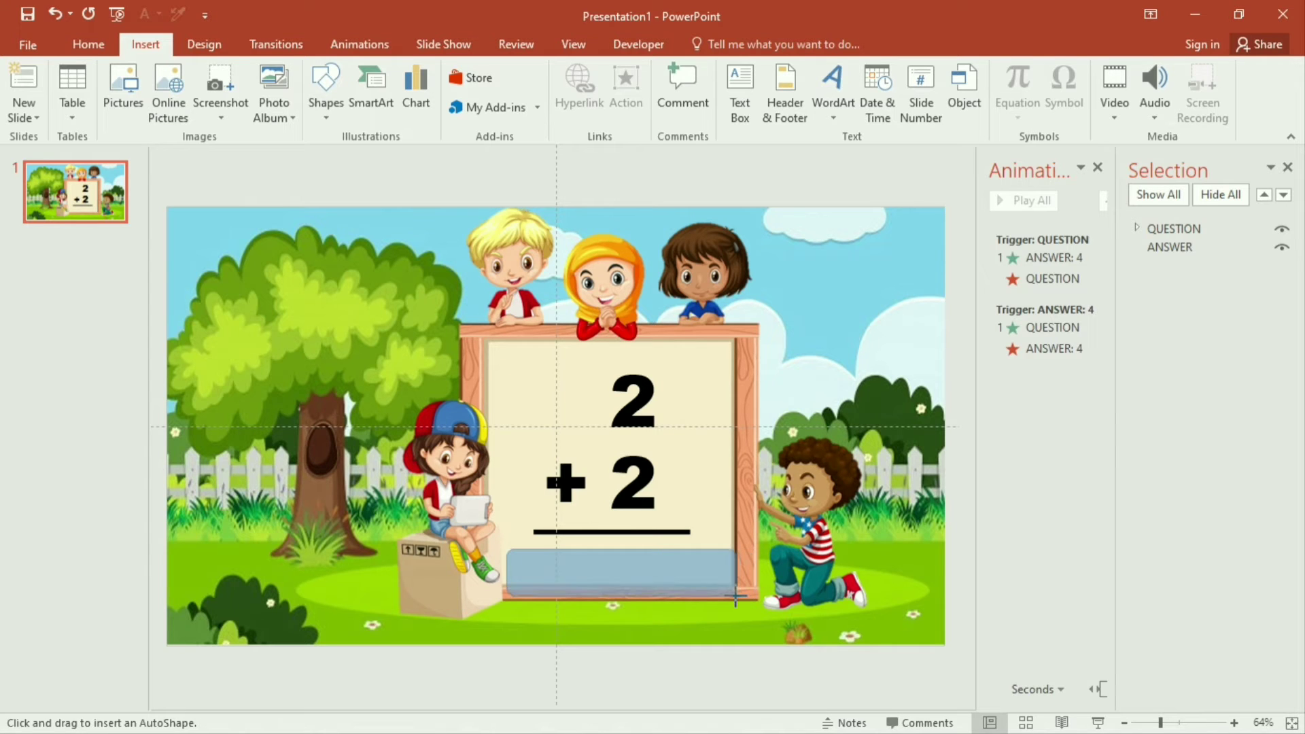
mouse_move(506, 555)
mouse_down()
mouse_move(737, 598)
mouse_move(711, 586)
mouse_up()
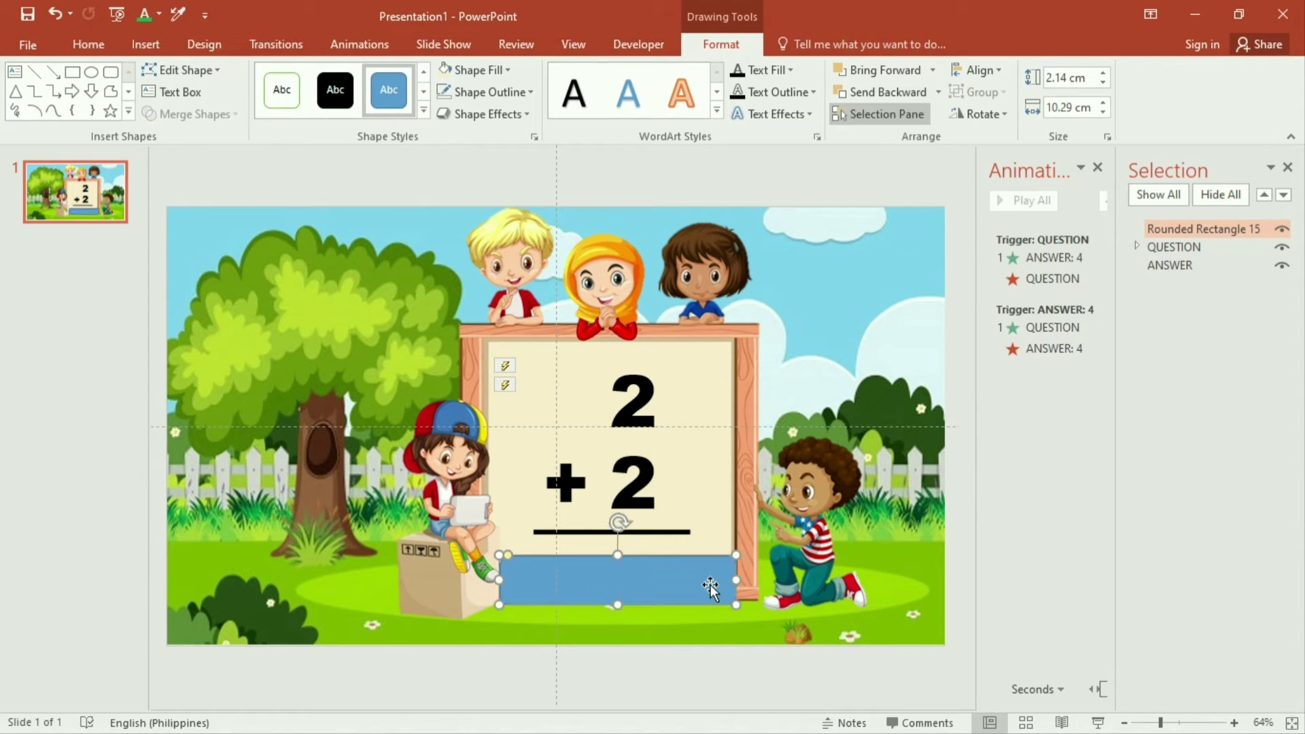
click(473, 91)
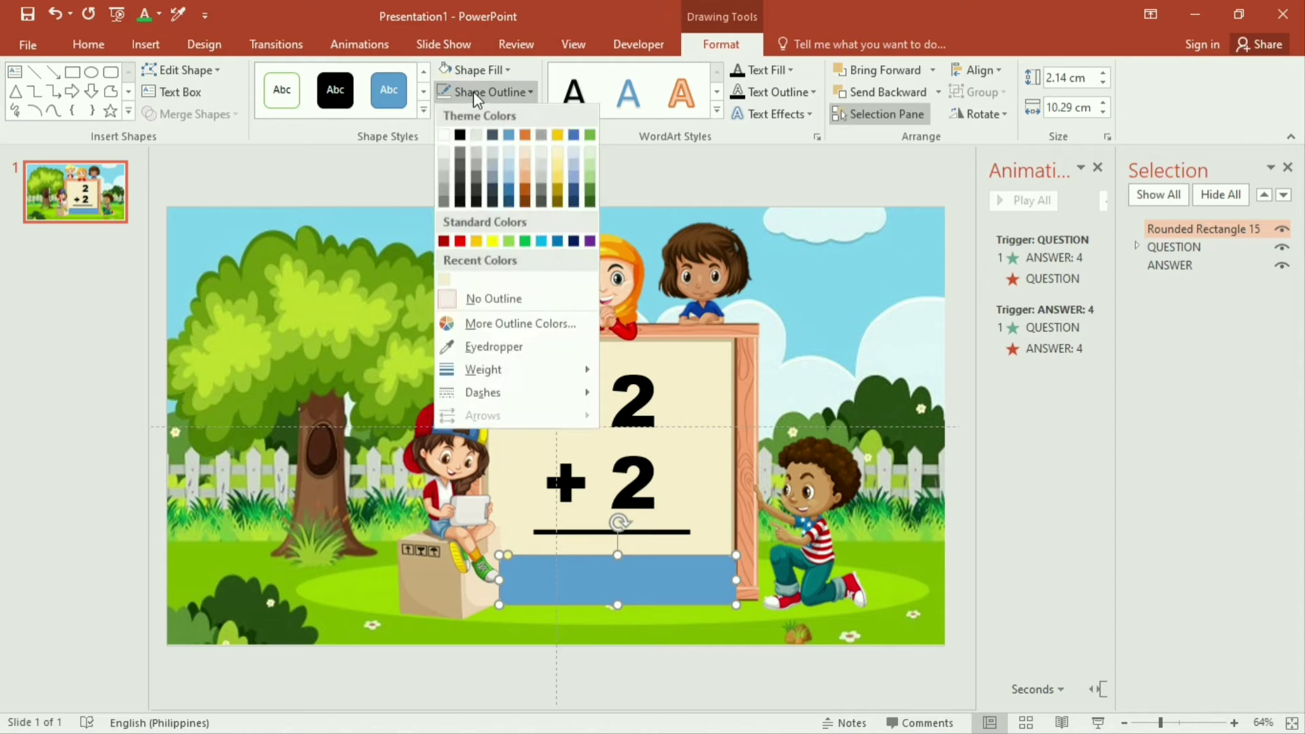
click(474, 92)
click(476, 72)
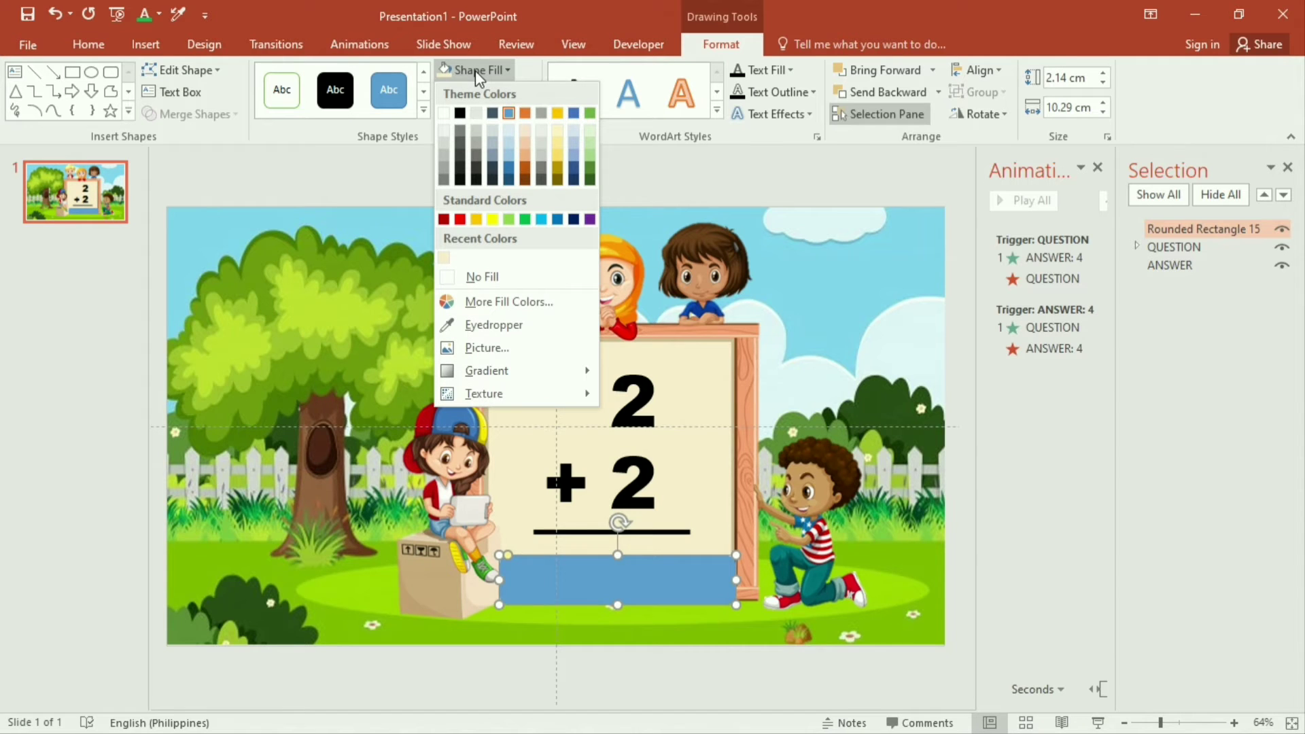
click(557, 178)
click(503, 114)
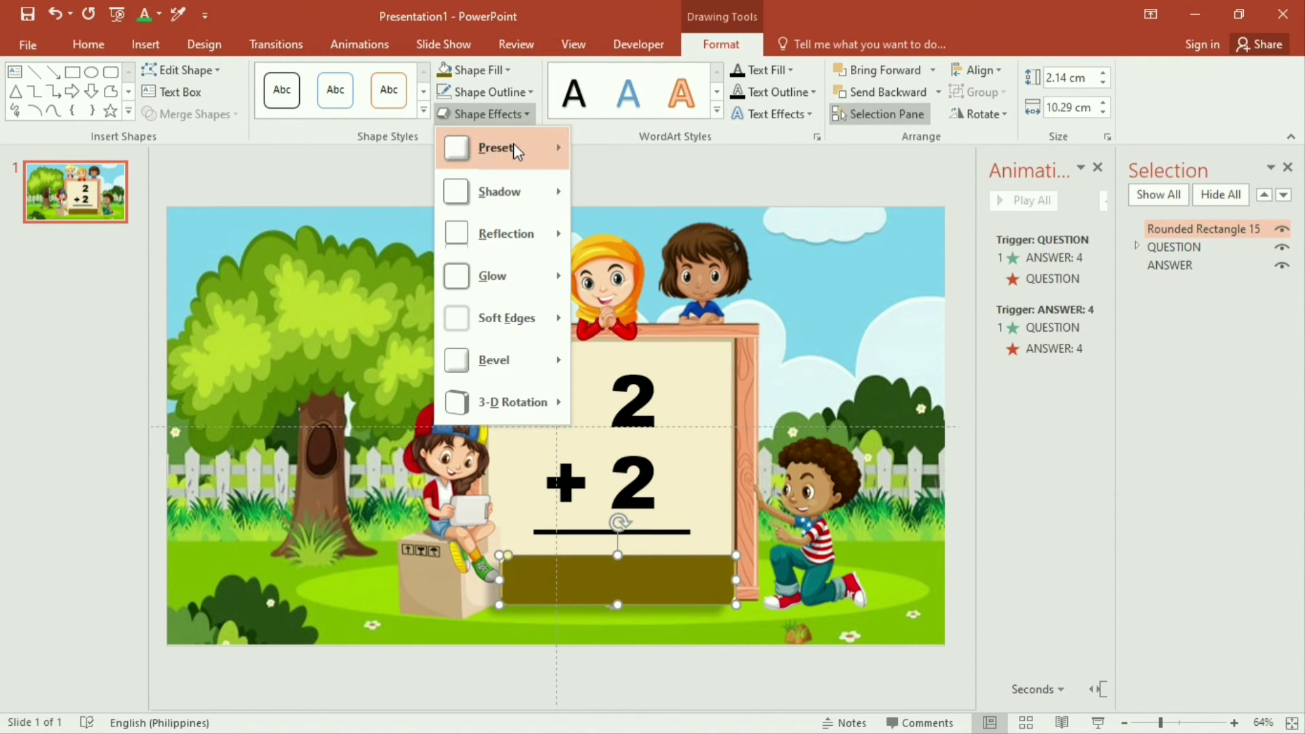
click(652, 251)
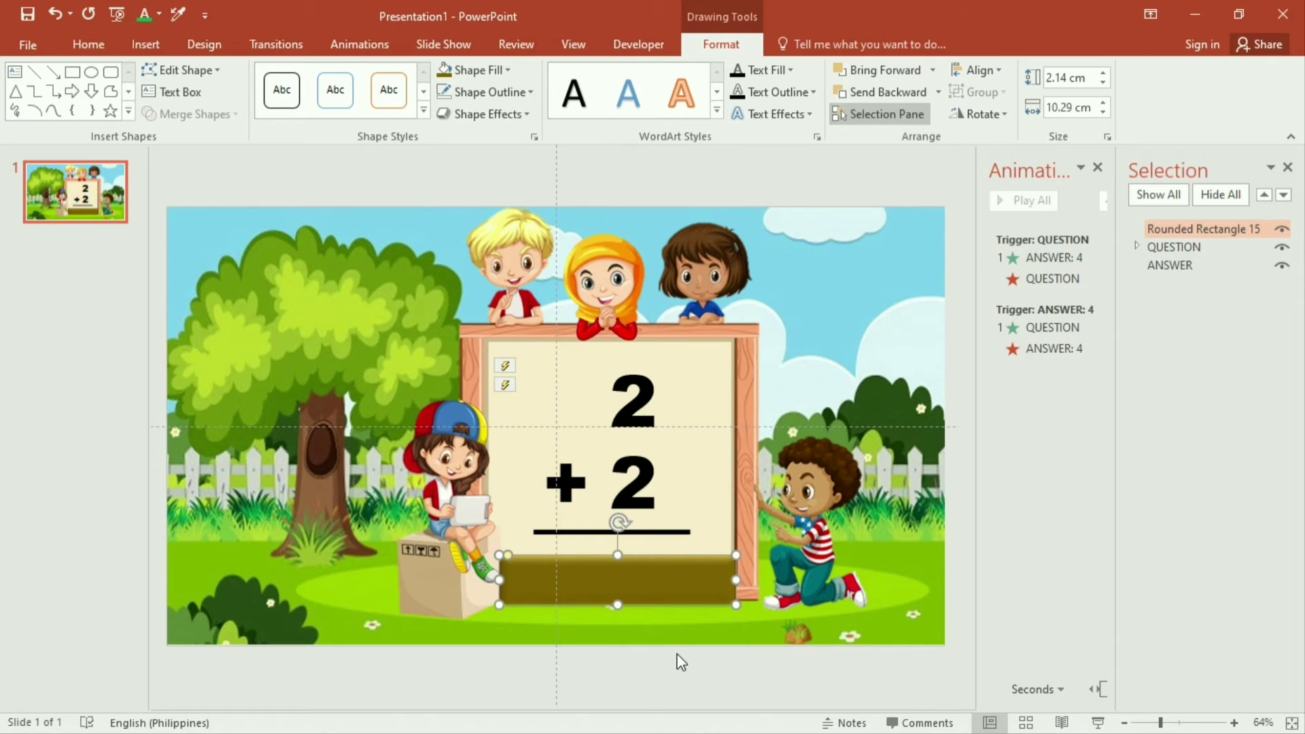
key(Escape)
click(708, 559)
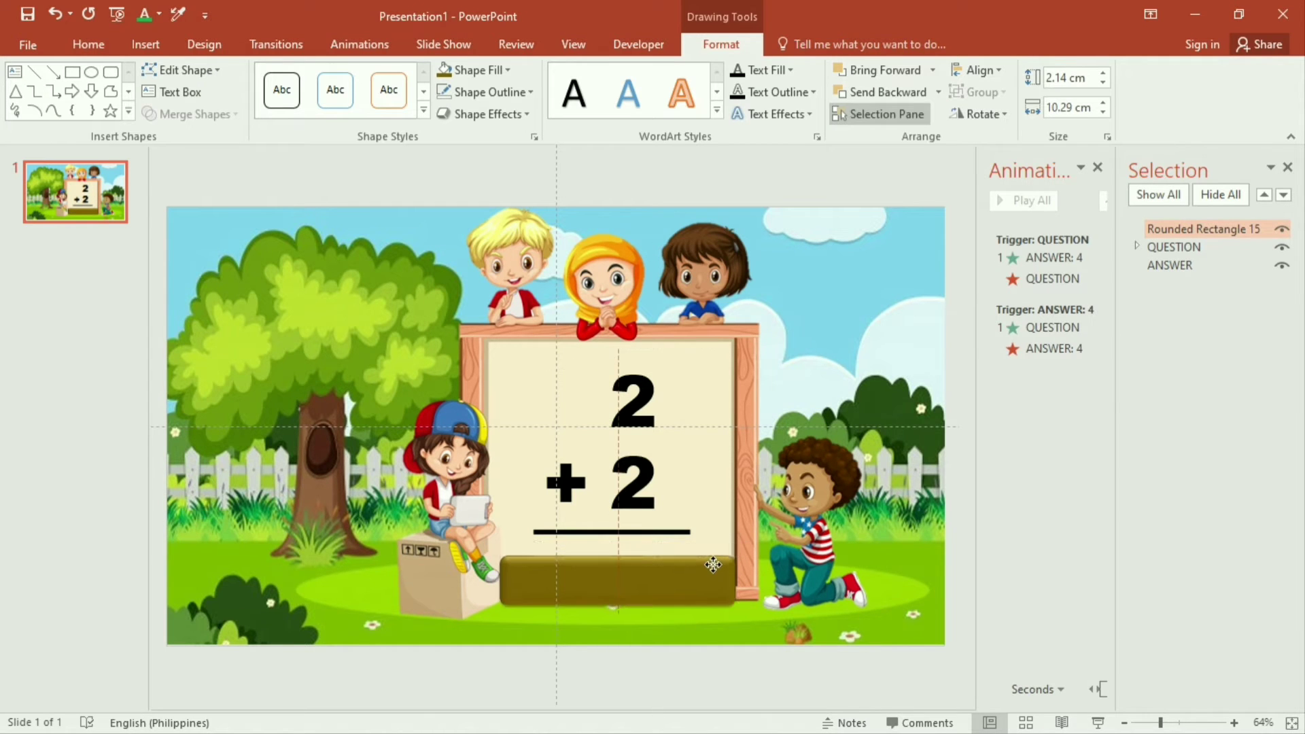
click(714, 618)
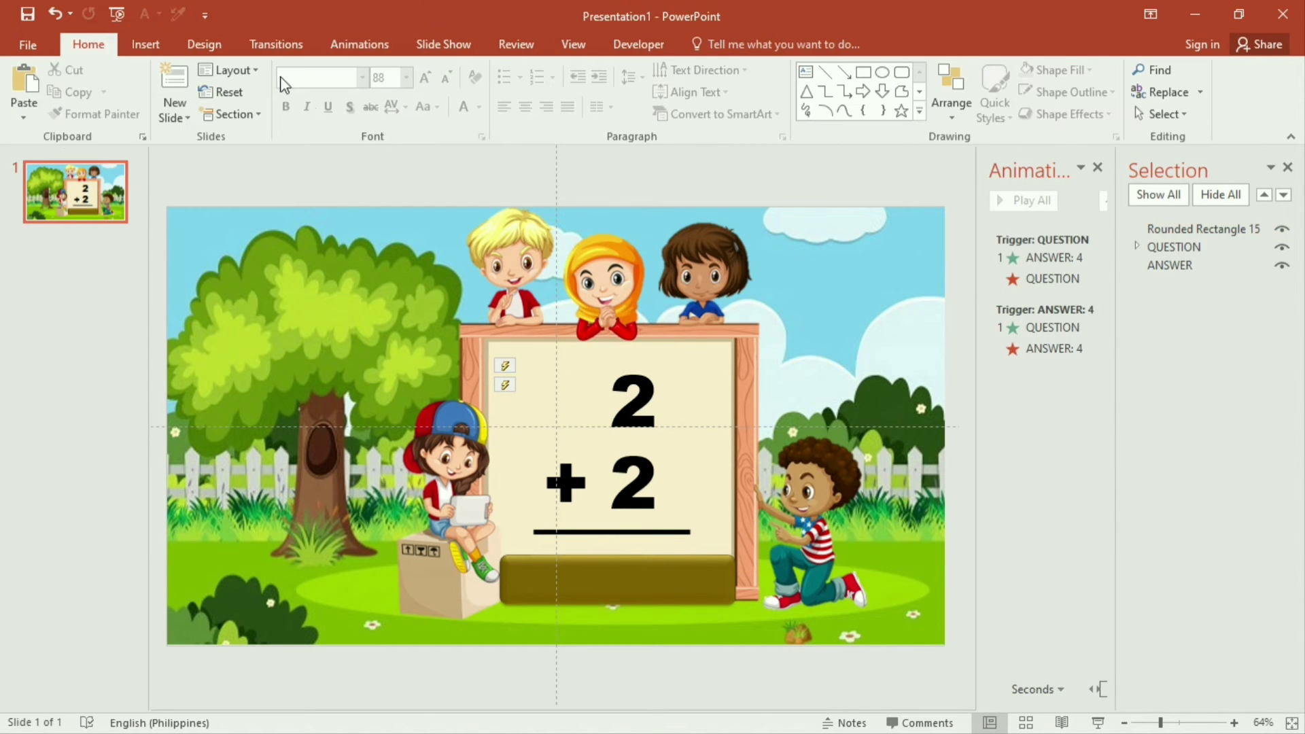
click(617, 542)
Step: Duplicate the bar into a short salmon-filled button at the bar's right end
key(ctrl+d)
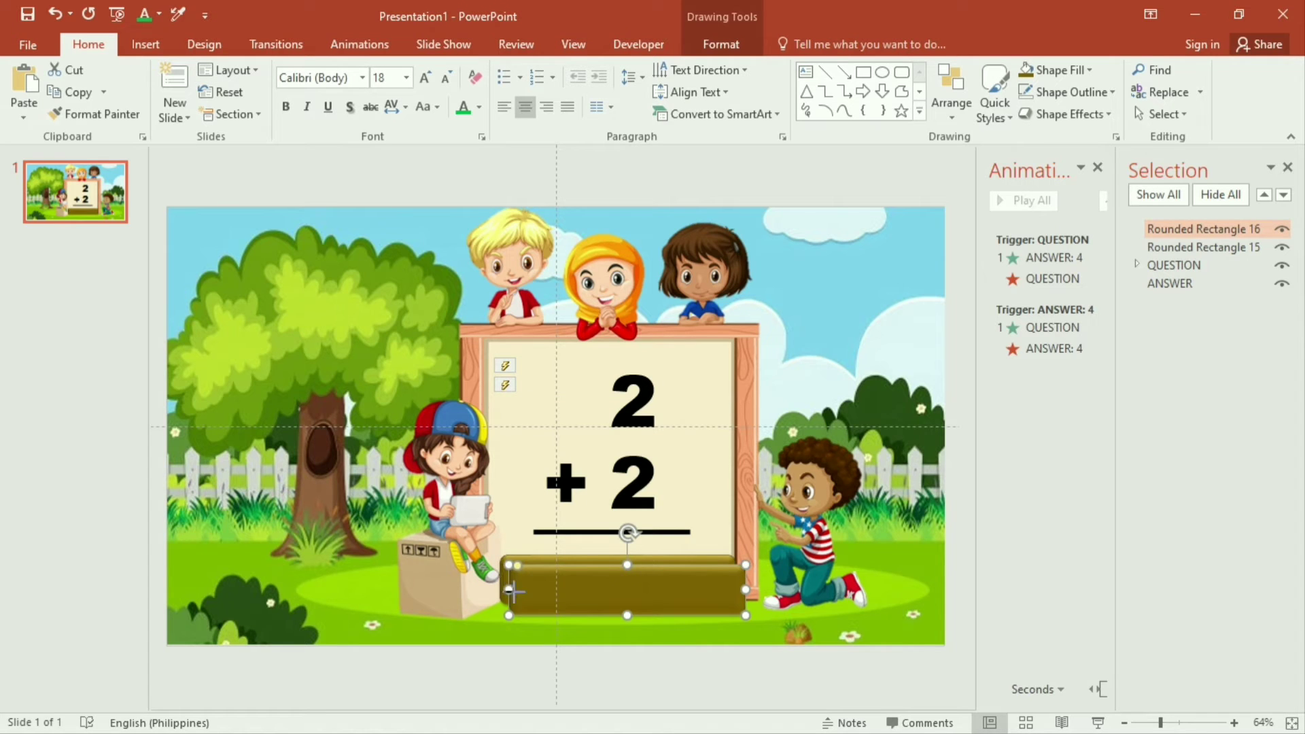
drag(510, 590, 653, 589)
click(717, 43)
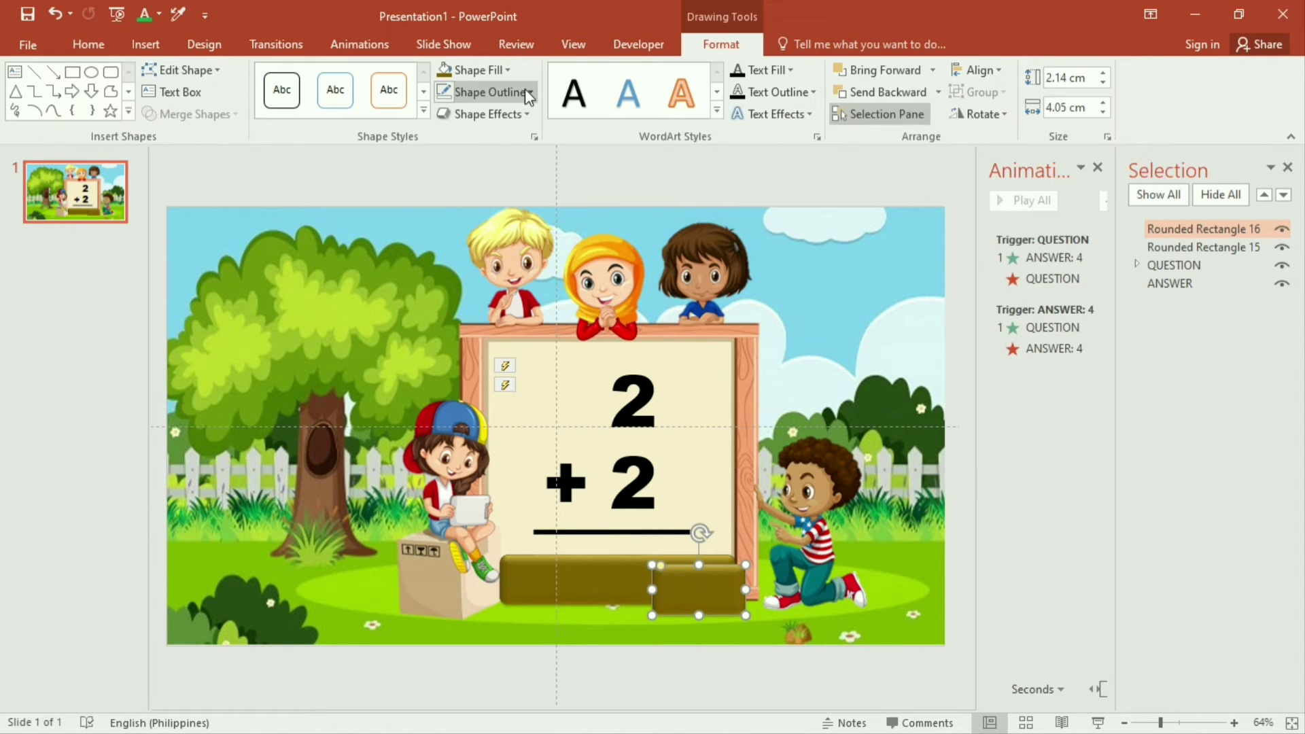
click(502, 73)
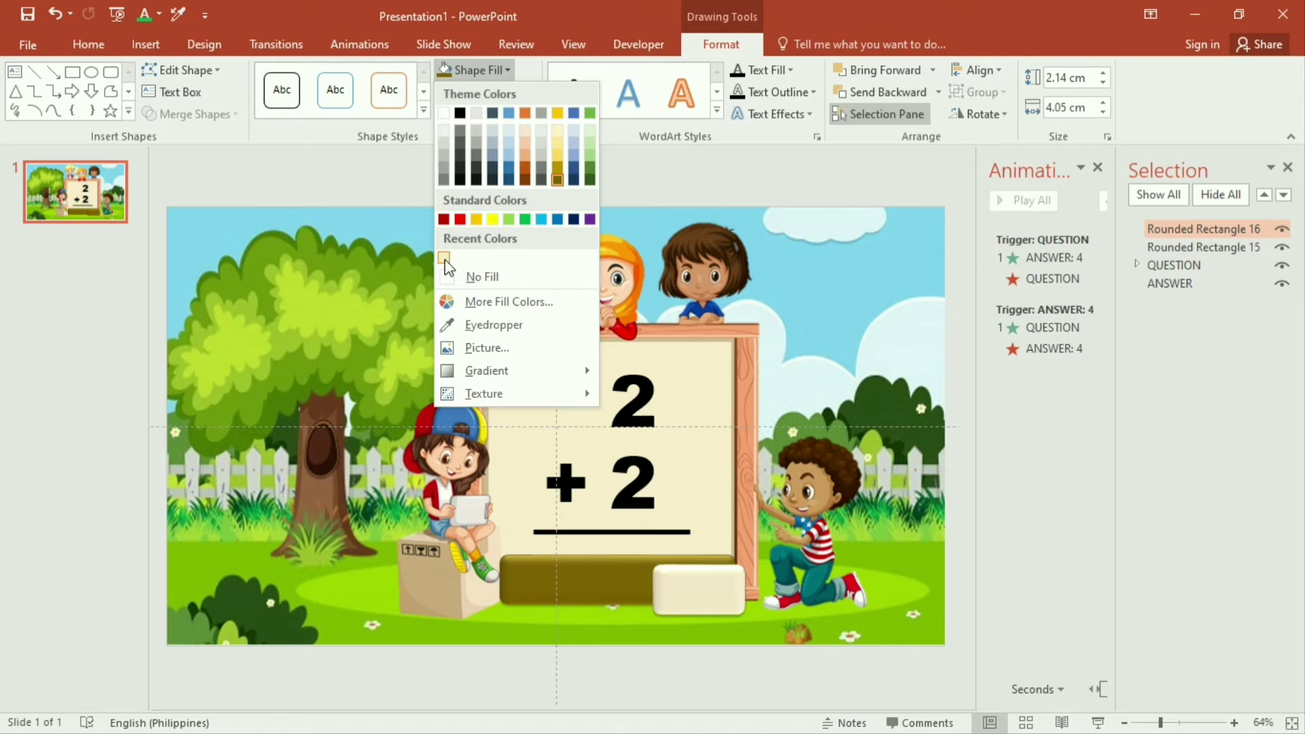
click(476, 325)
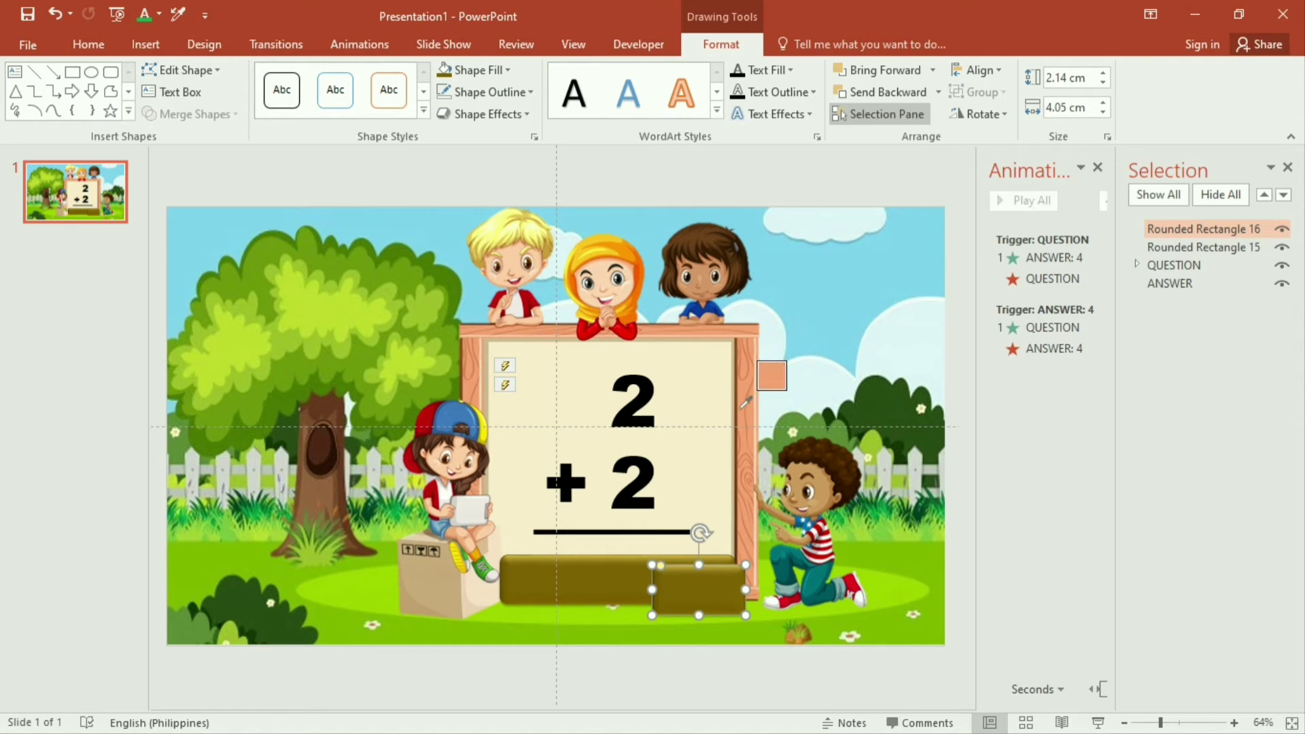
click(745, 403)
drag(706, 602, 664, 579)
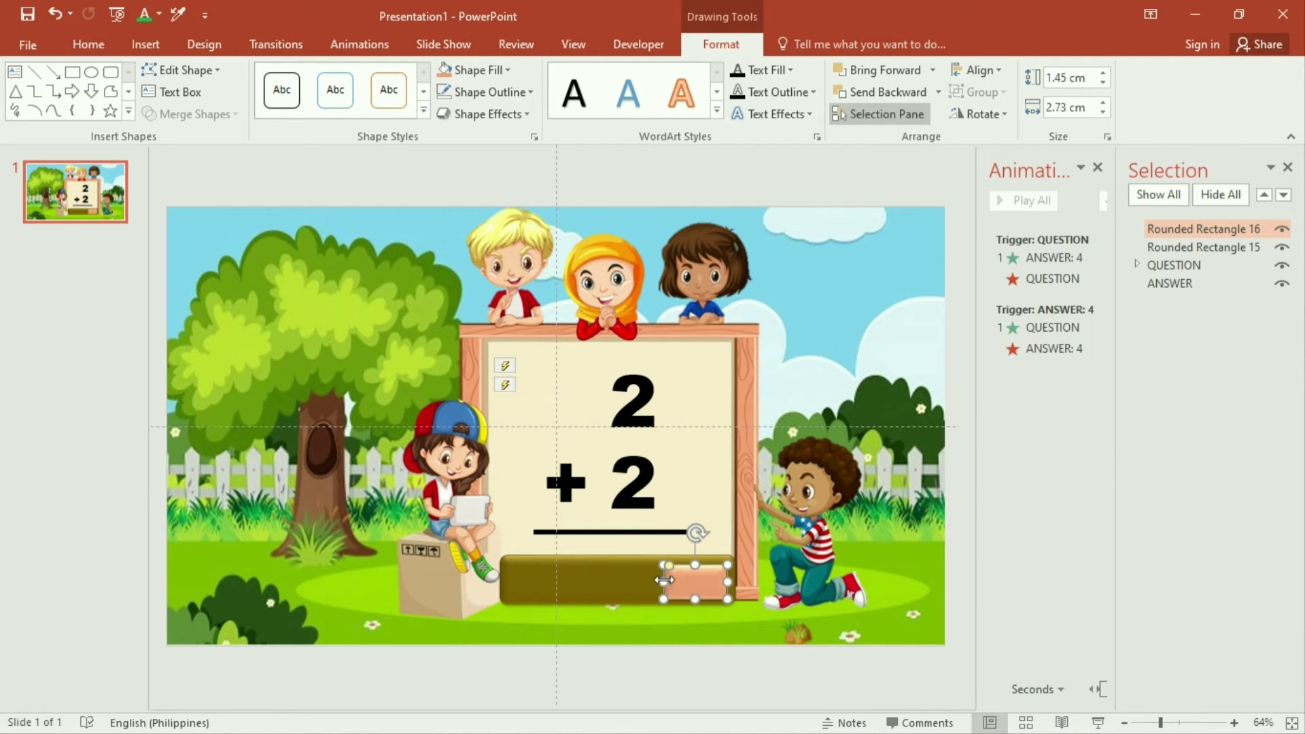
Step: Label the salmon button NEXT in dark blue Arial Black
click(687, 579)
text(NEXT)
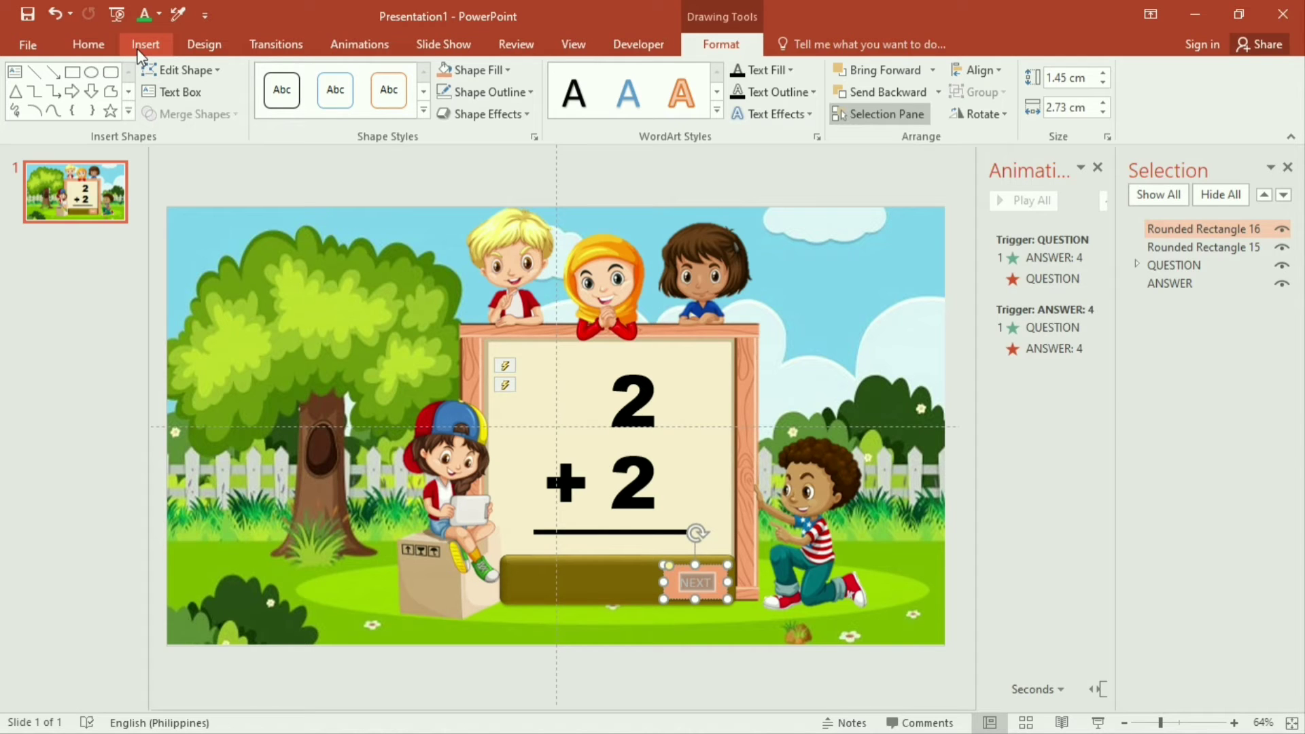
click(88, 46)
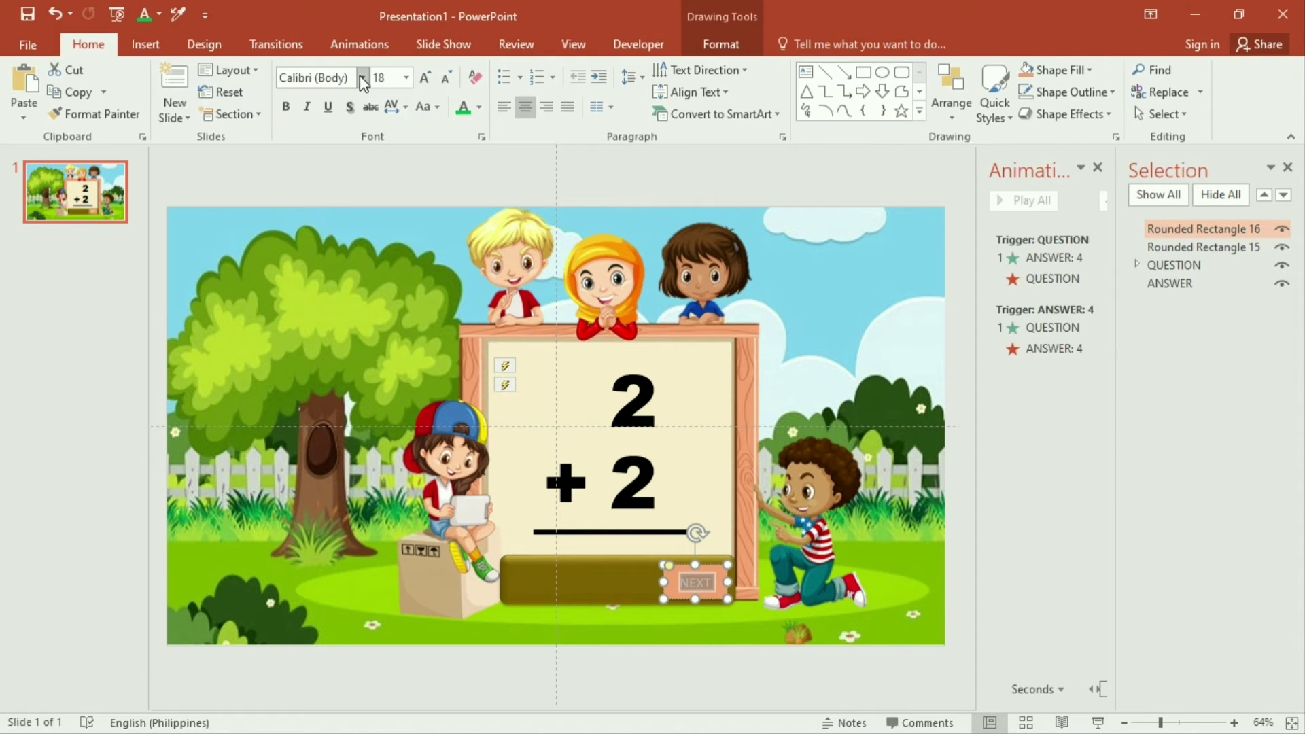
click(364, 77)
click(367, 190)
click(479, 107)
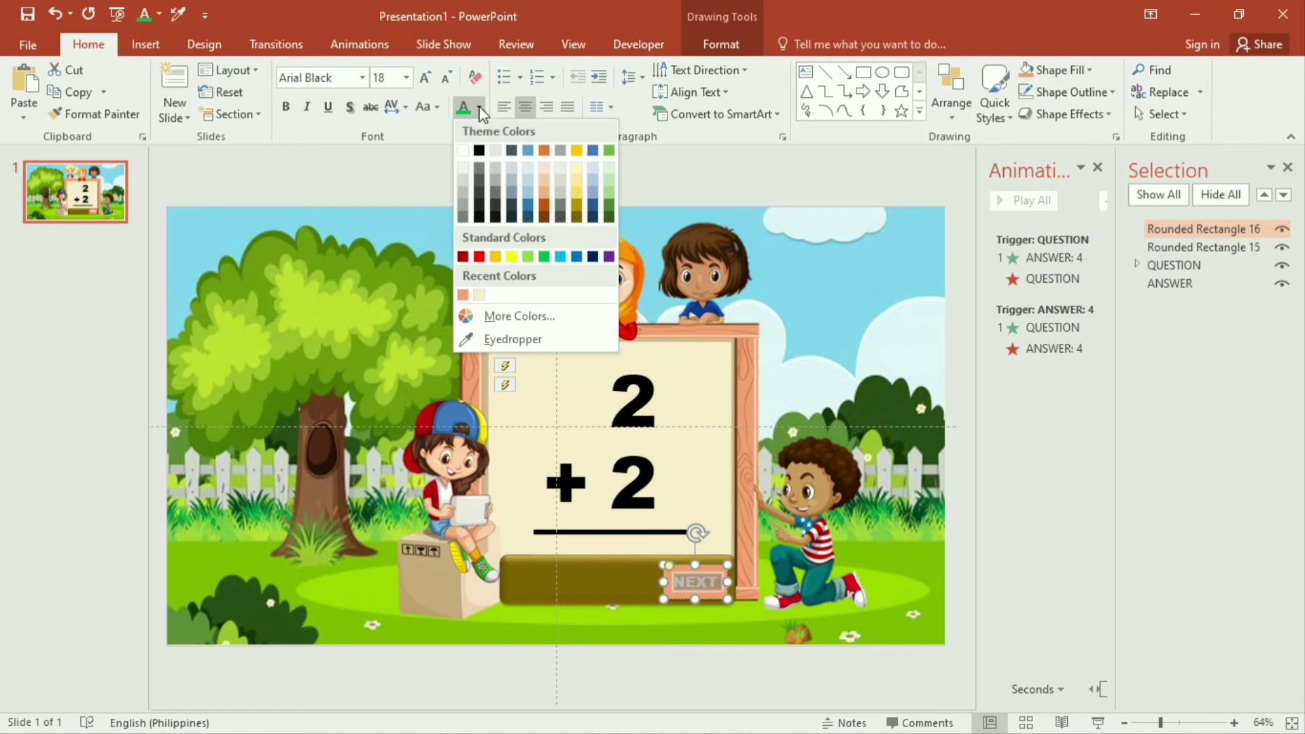
click(477, 150)
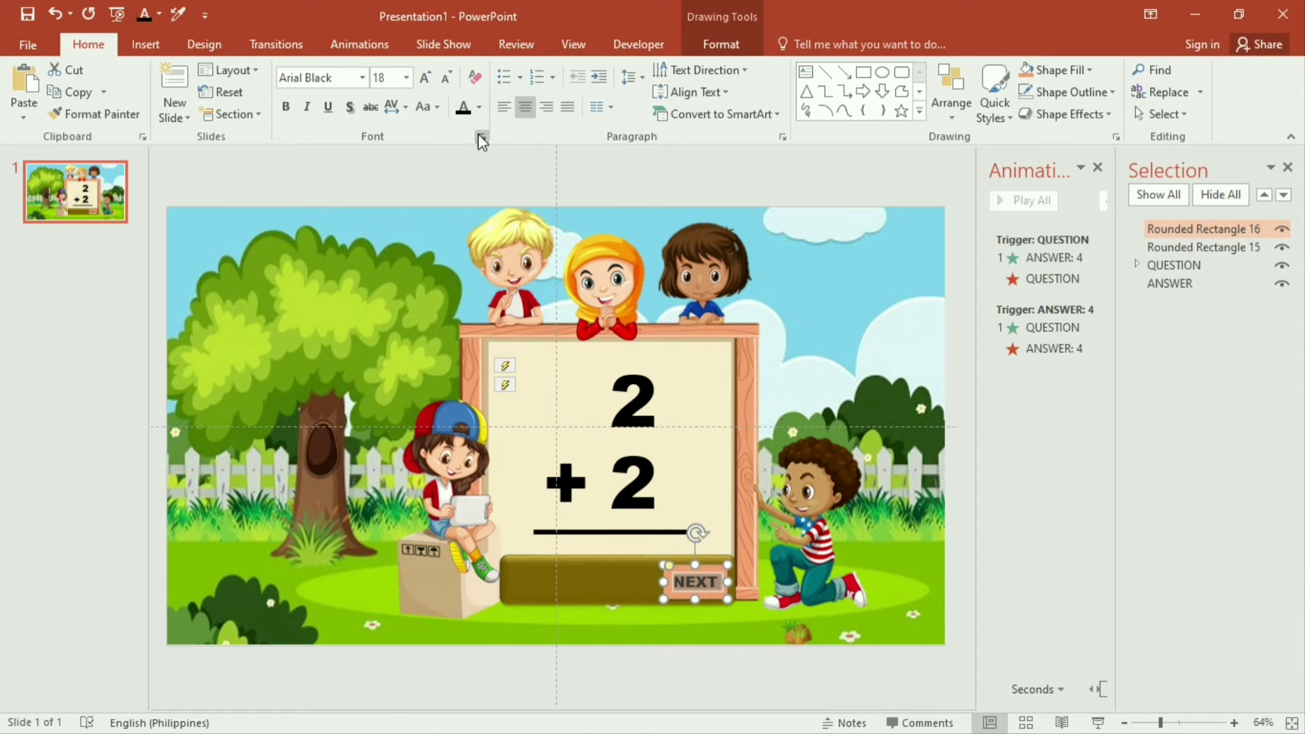
click(480, 107)
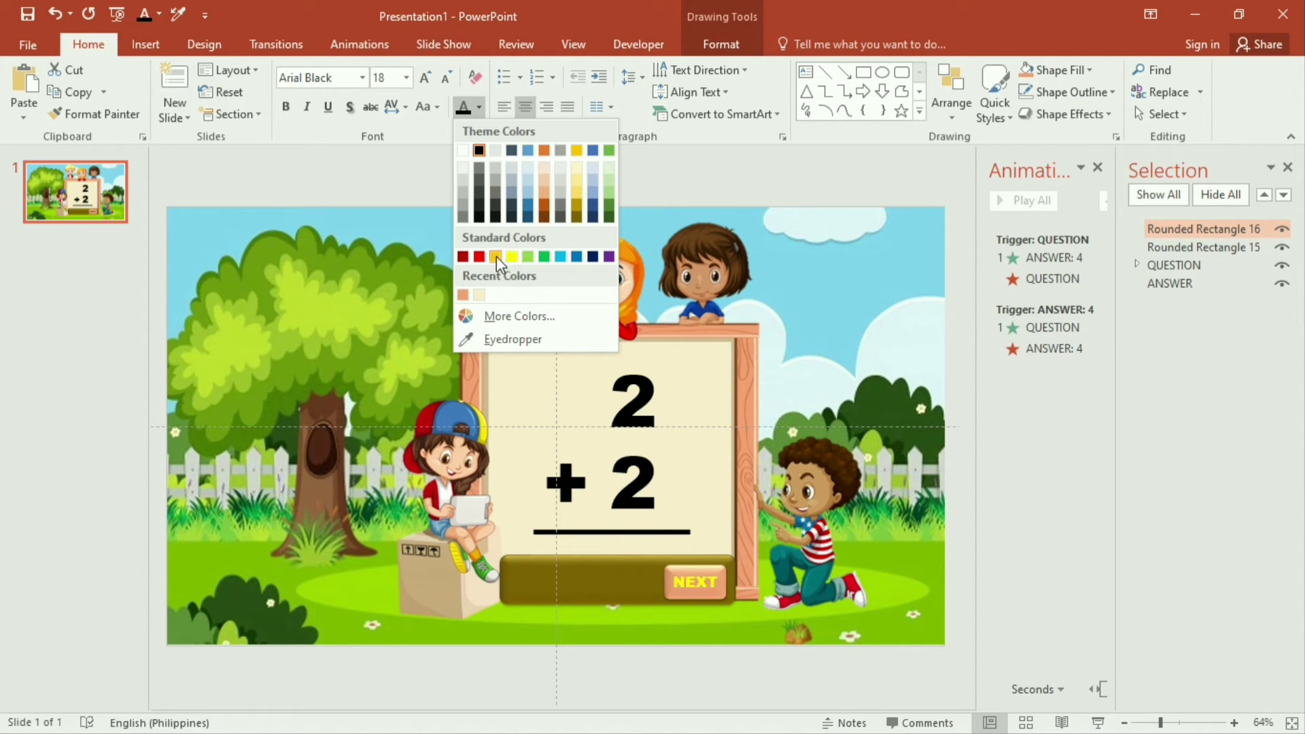
click(593, 256)
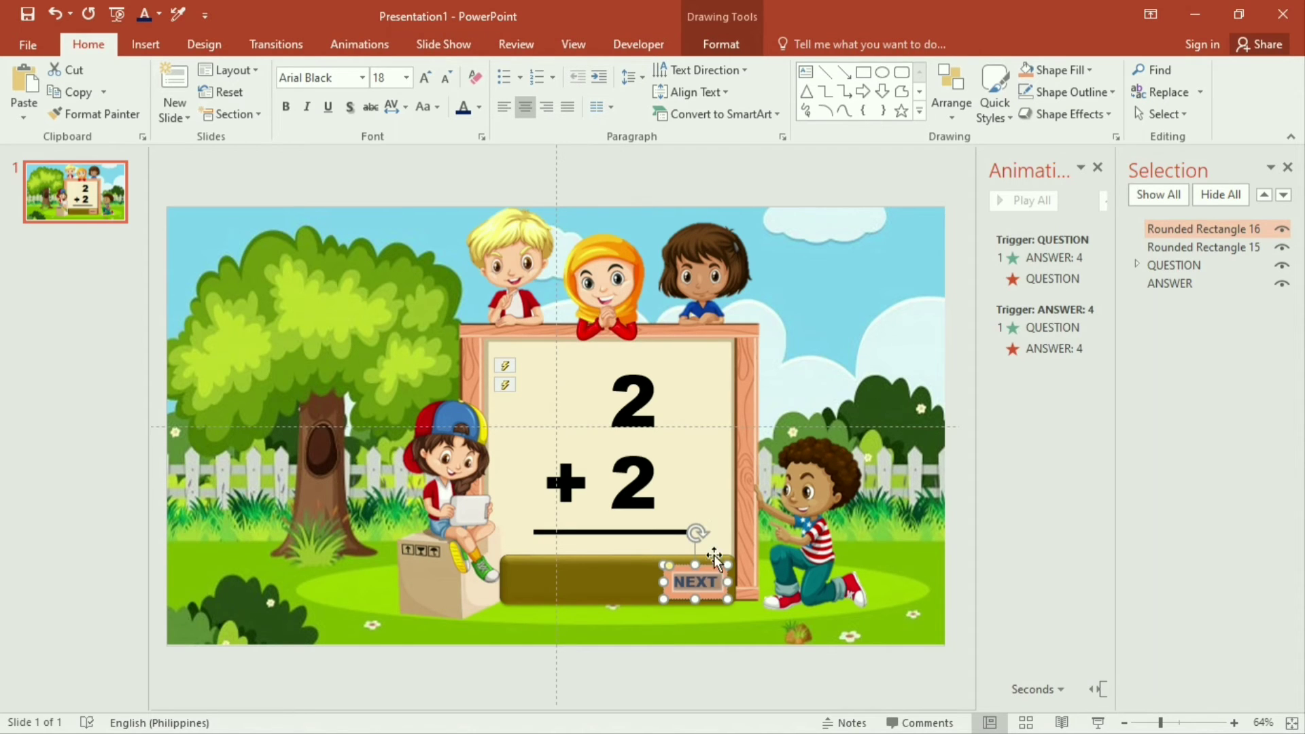
Step: Make the gold bar show the counter 1/5
click(606, 581)
text(1/)
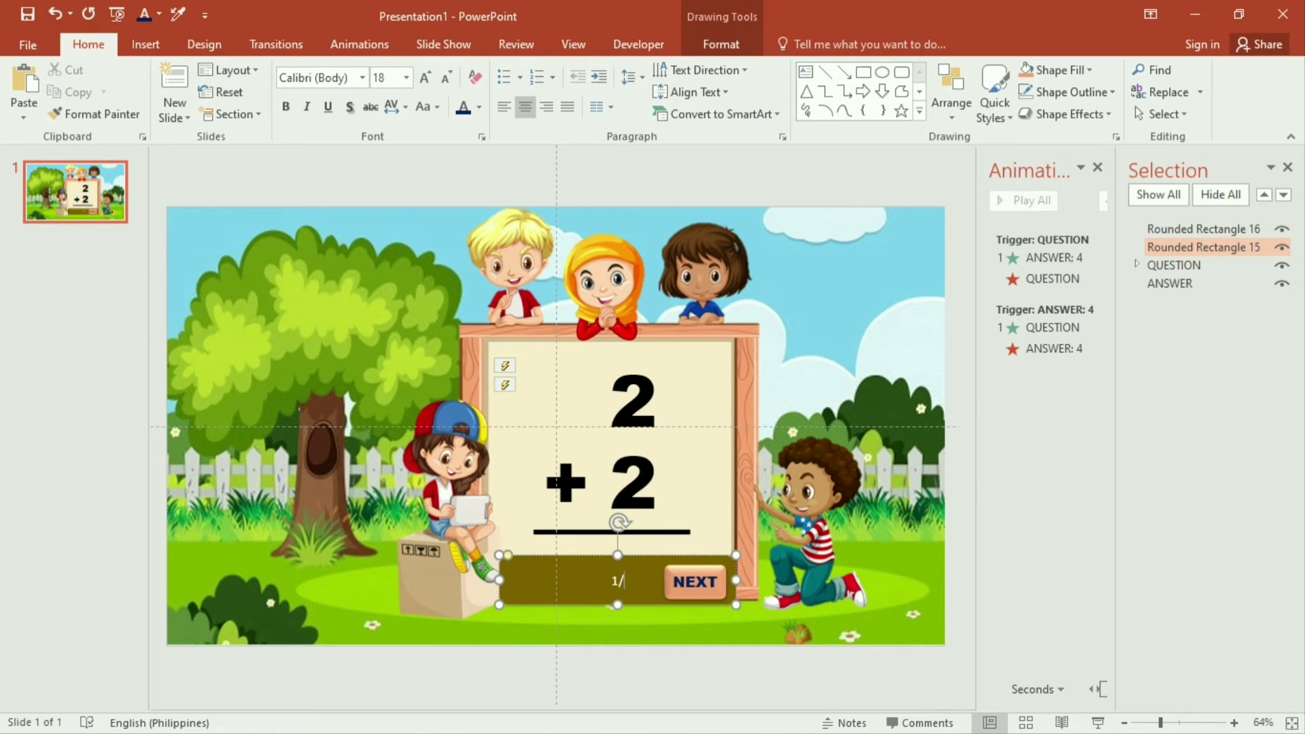
text(5)
click(719, 577)
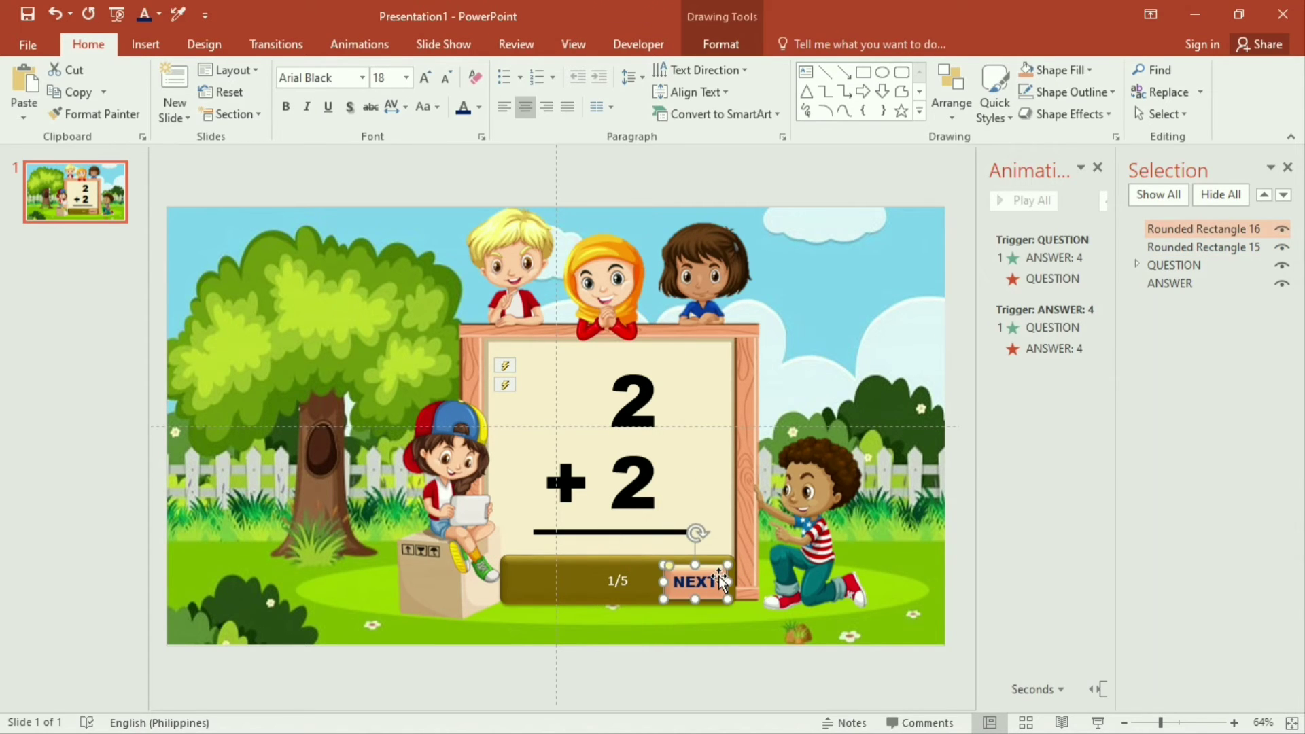
Step: Give the NEXT button a hyperlink action to the next slide
click(146, 44)
click(616, 81)
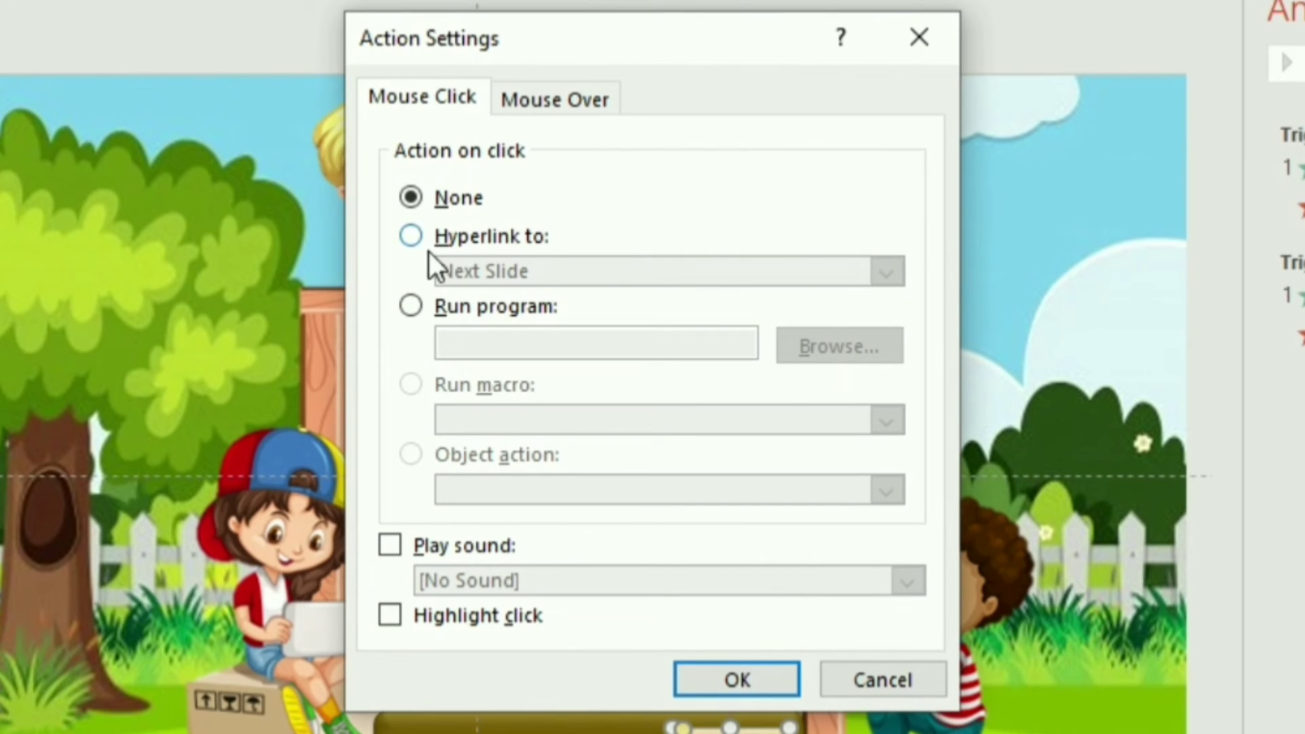
click(410, 236)
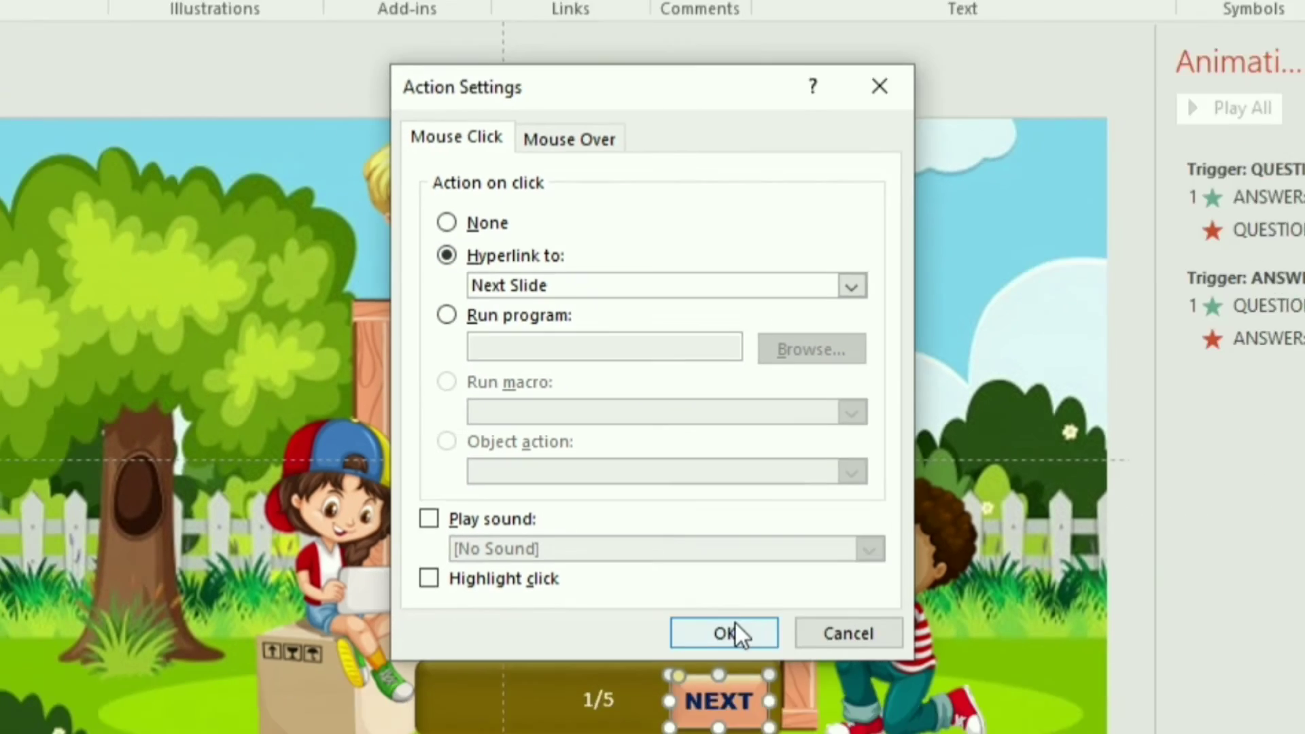
click(734, 624)
click(707, 659)
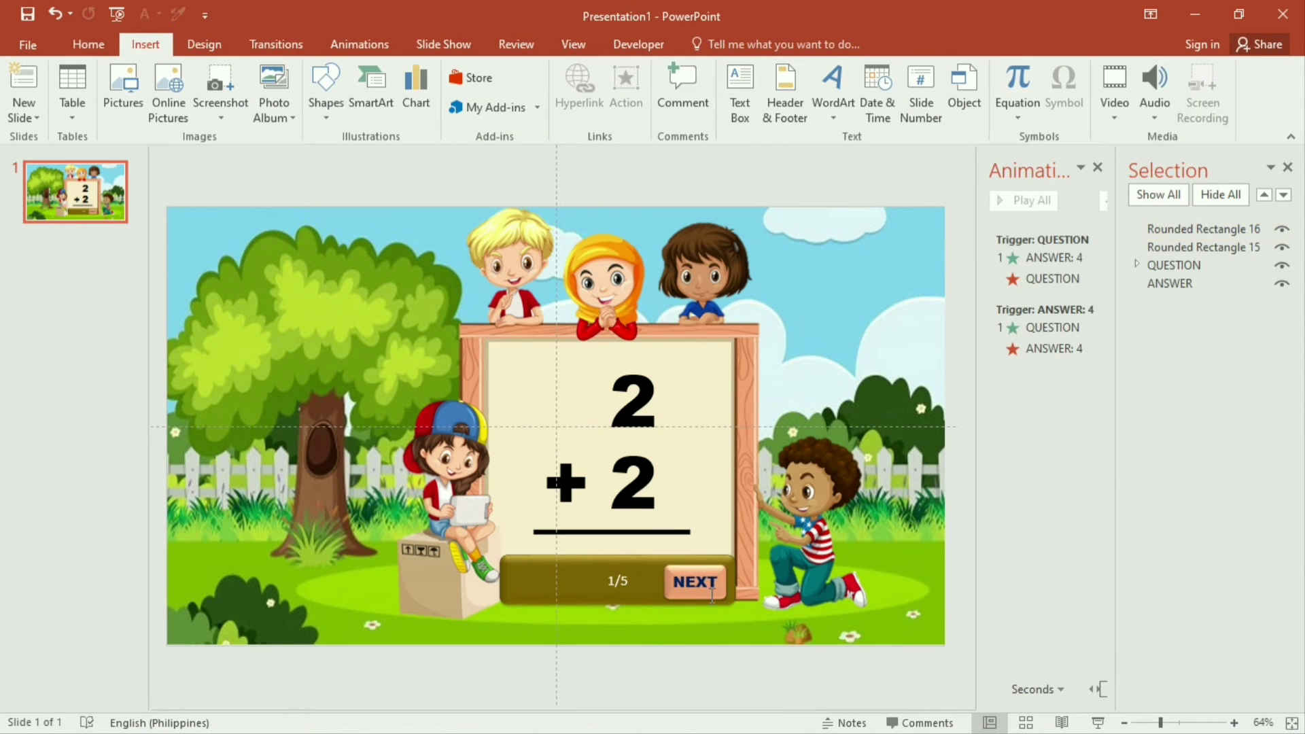
Step: Test the answer reveal in a slide show, then duplicate the slide as slide 2
click(1096, 722)
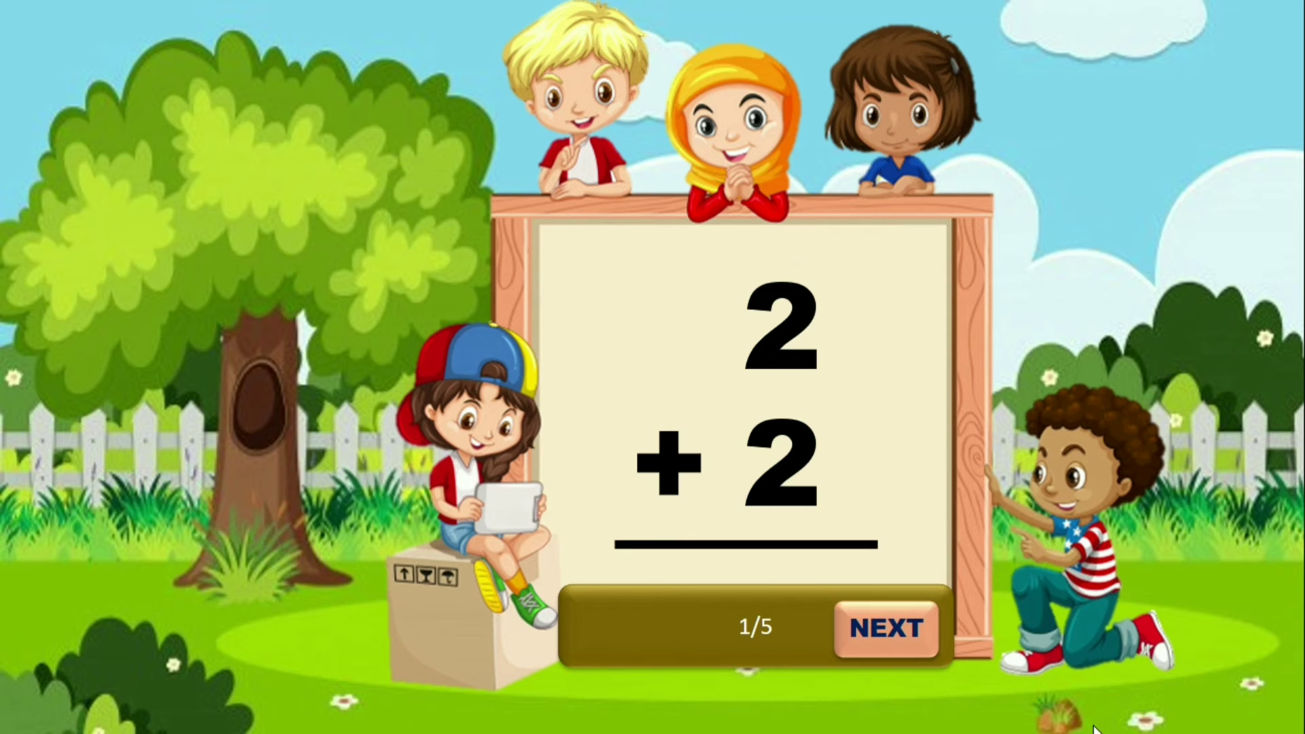
click(775, 406)
click(775, 406)
key(Escape)
key(ctrl+d)
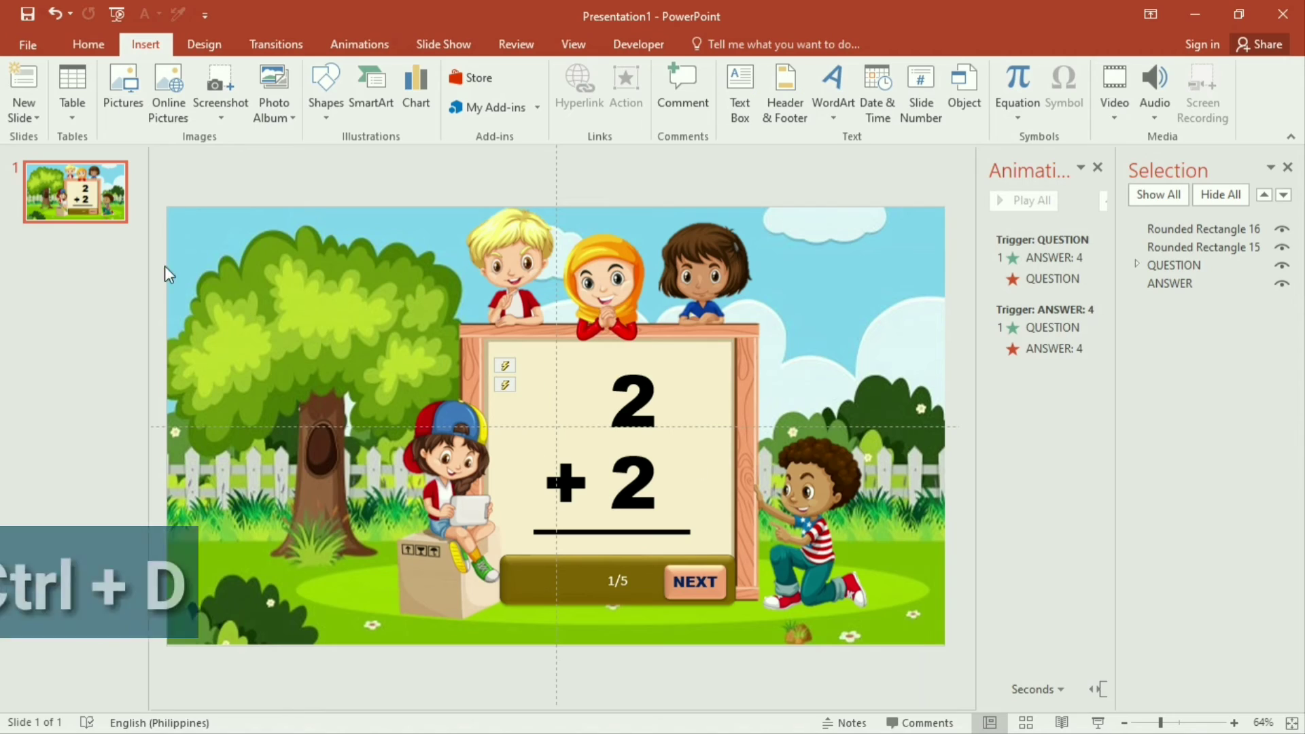
Step: Change slide 2's question numbers to 3 and 5
click(644, 419)
key(BackSpace)
text(3)
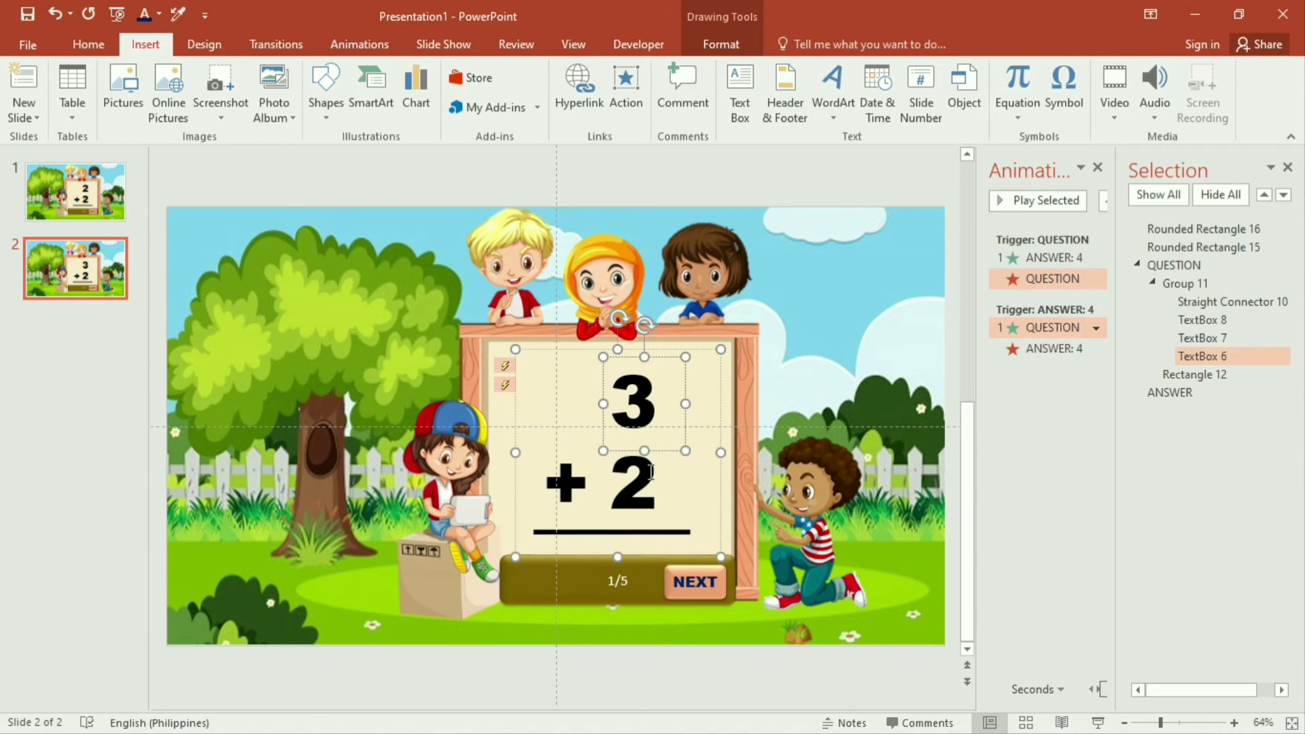
click(650, 471)
key(BackSpace)
text(5)
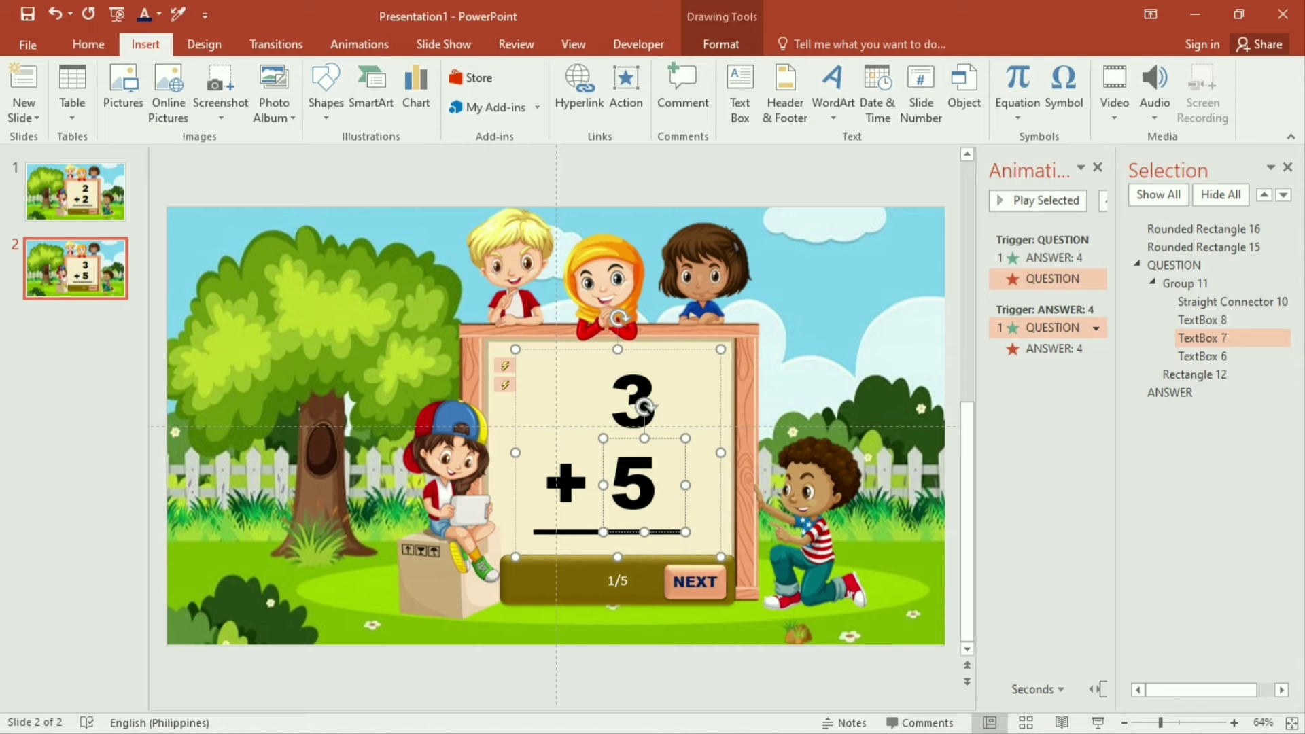
click(639, 665)
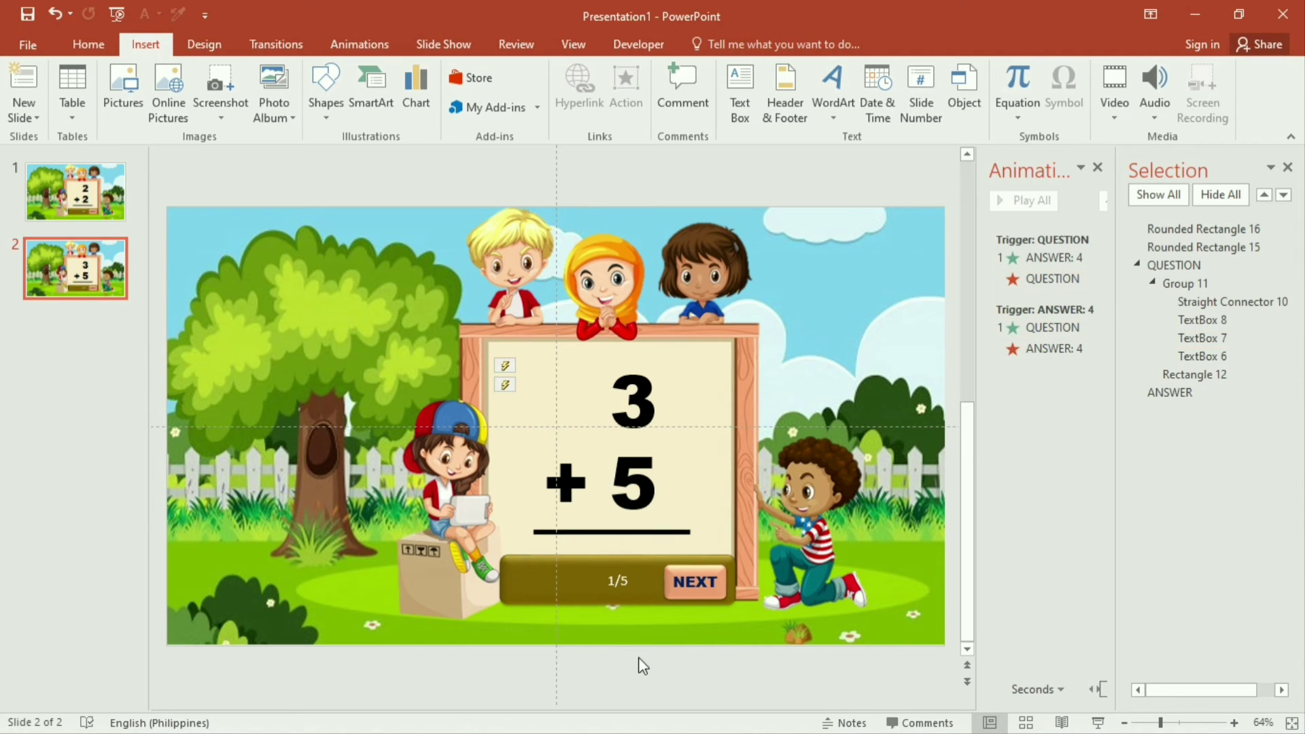
Step: Temporarily hide the QUESTION group and change the answer from 4 to 8
click(1138, 265)
click(1284, 265)
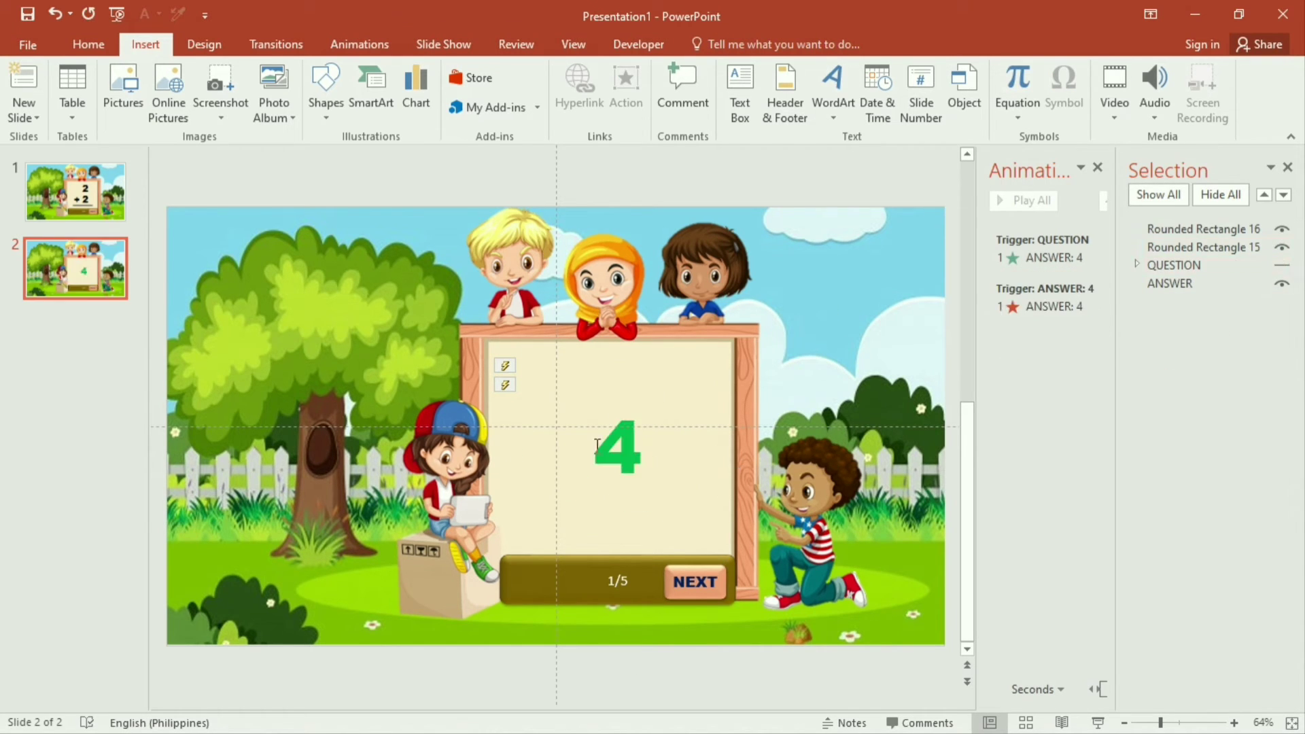
click(627, 454)
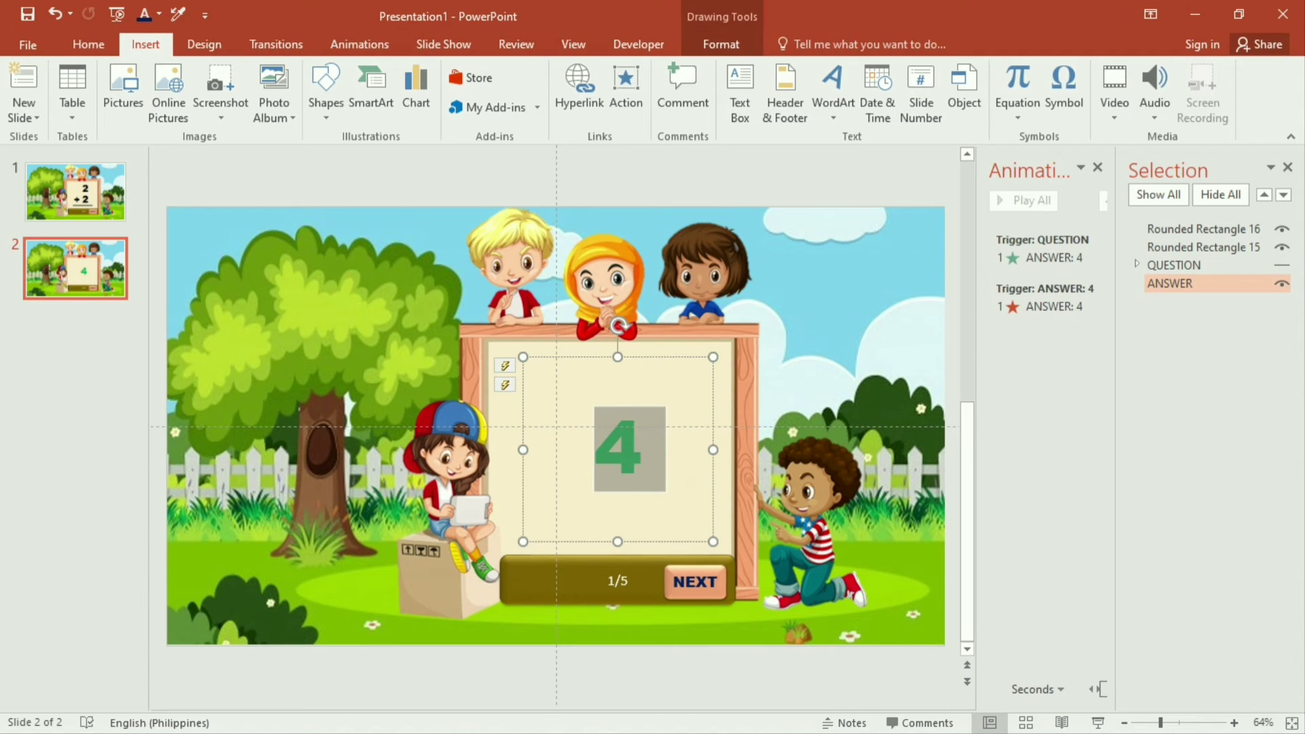
text(8)
click(1283, 267)
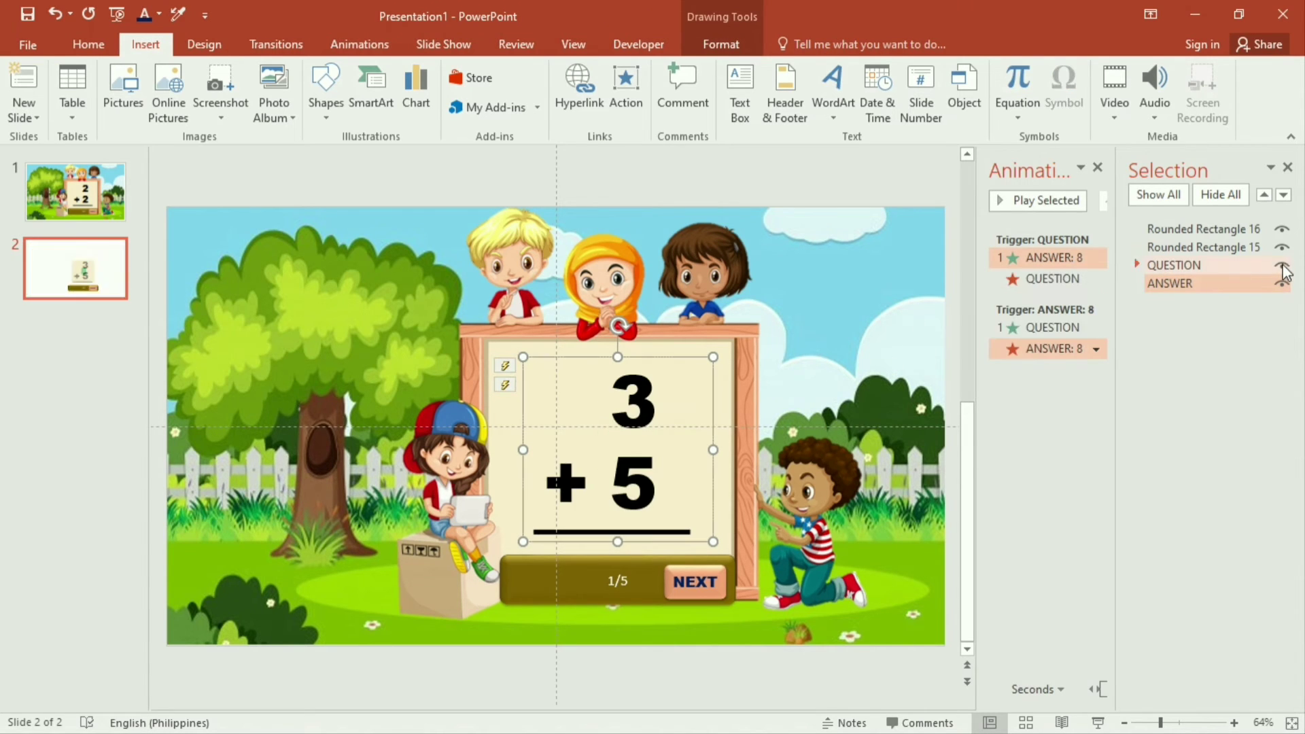
Step: Set the counter to 2/5 and copy NEXT to the bar's left end relabelled BACK
double_click(611, 582)
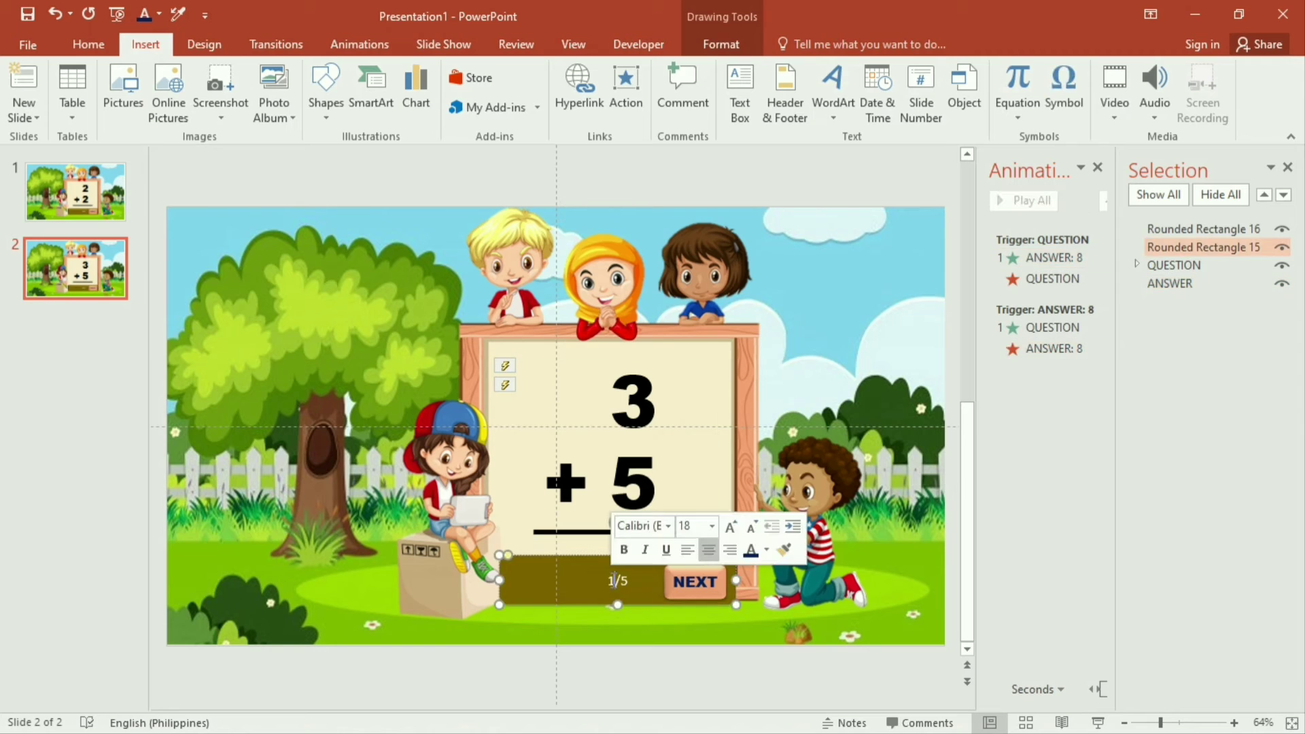
text(2)
click(705, 596)
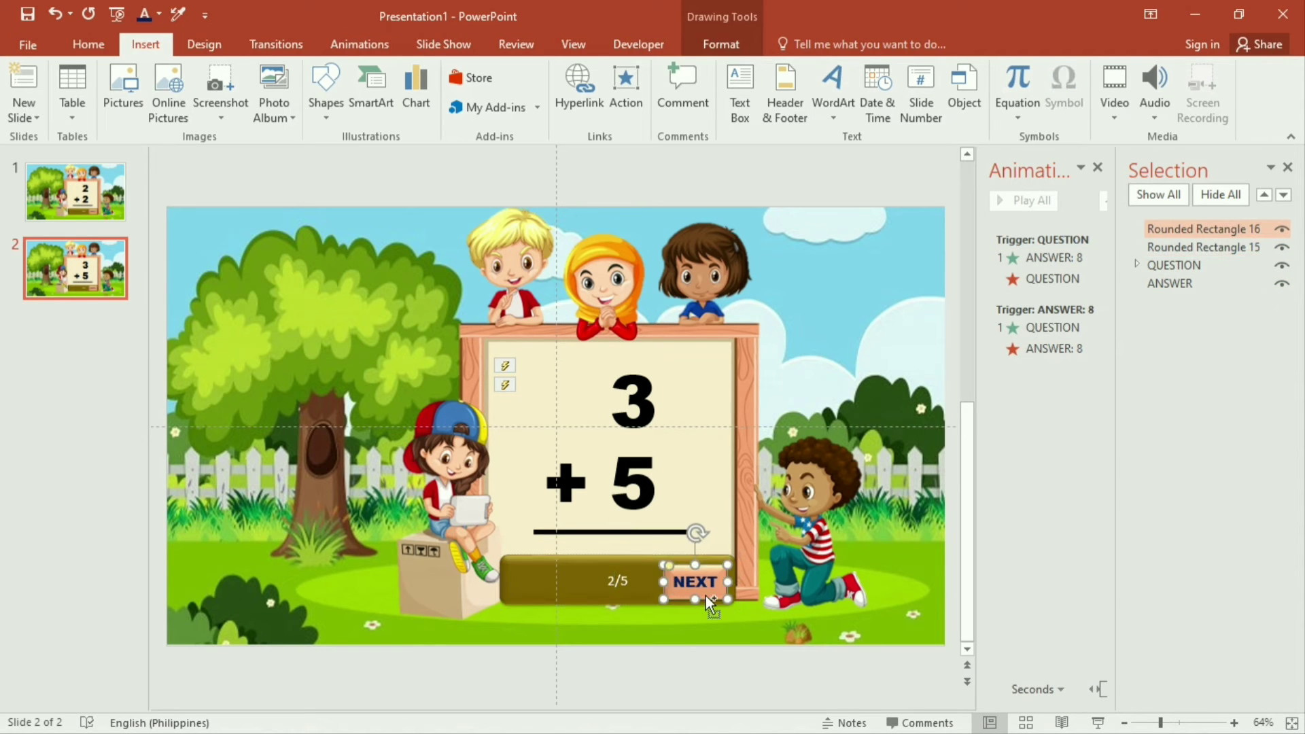
ctrl+drag(705, 595, 556, 593)
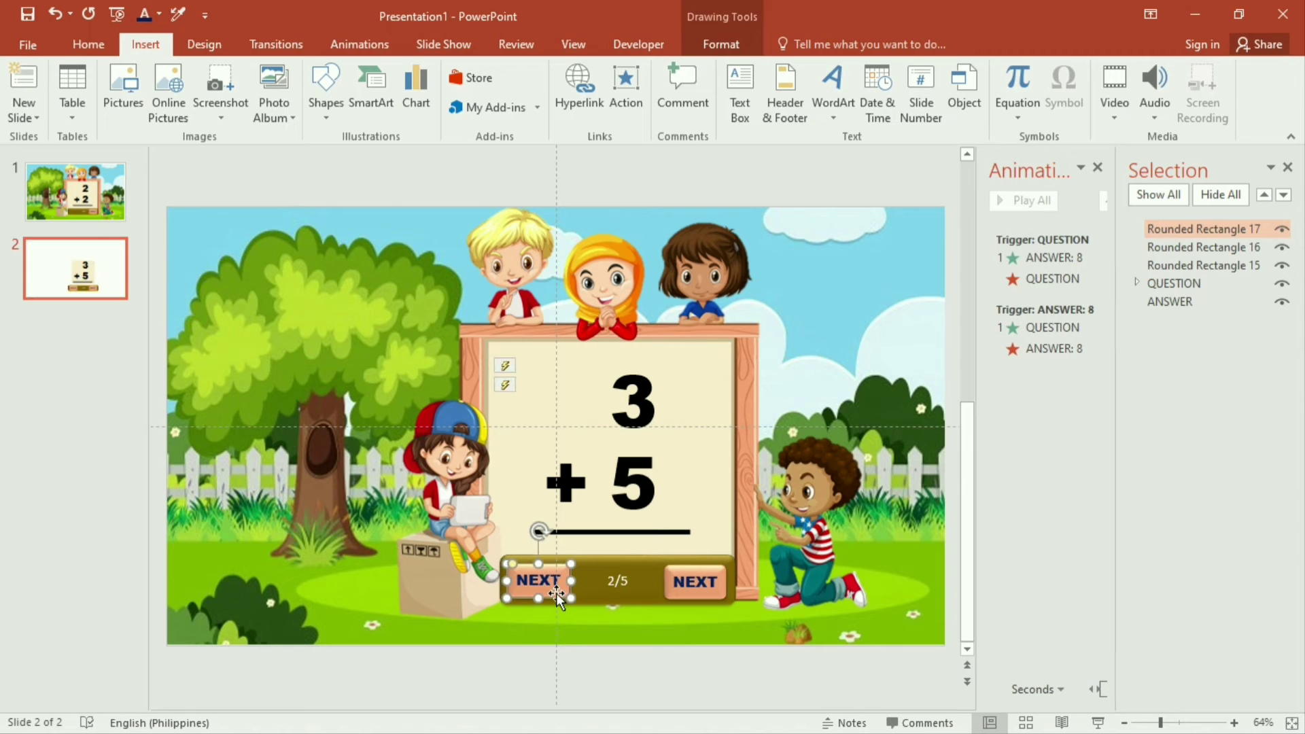
double_click(556, 592)
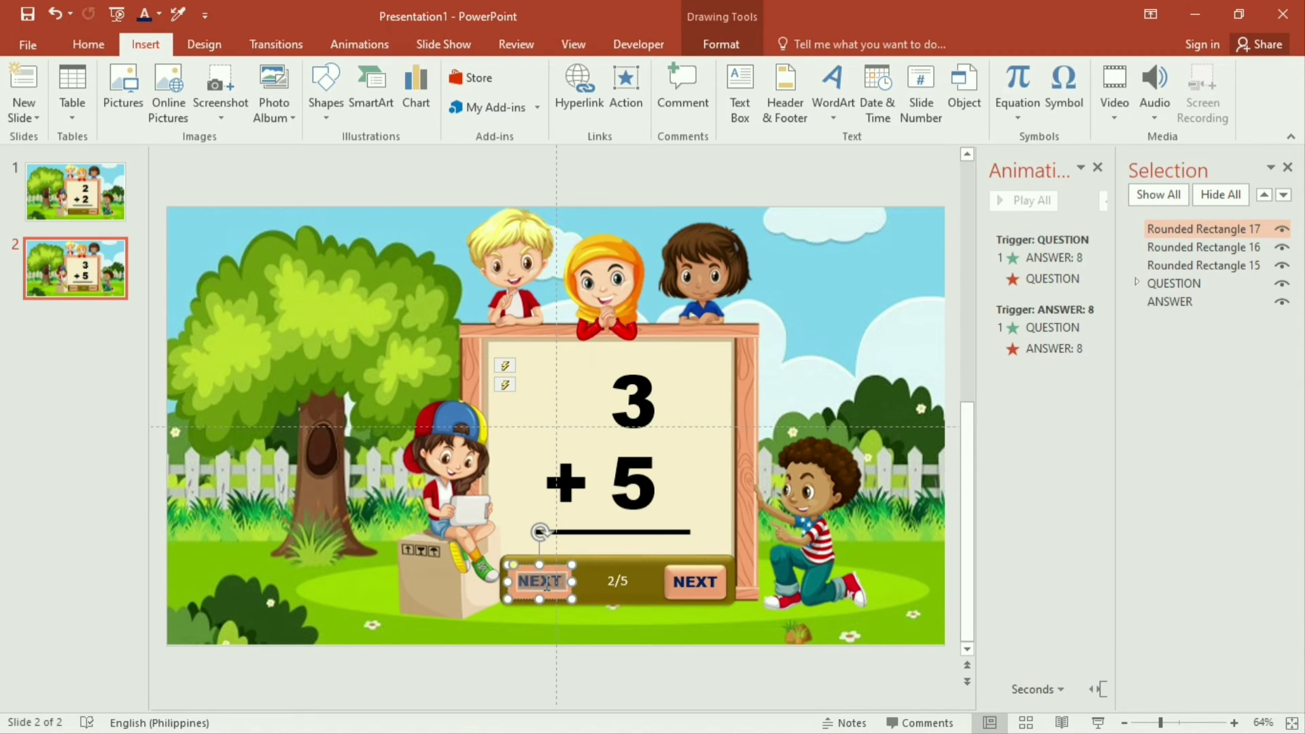
text(BACK)
click(564, 661)
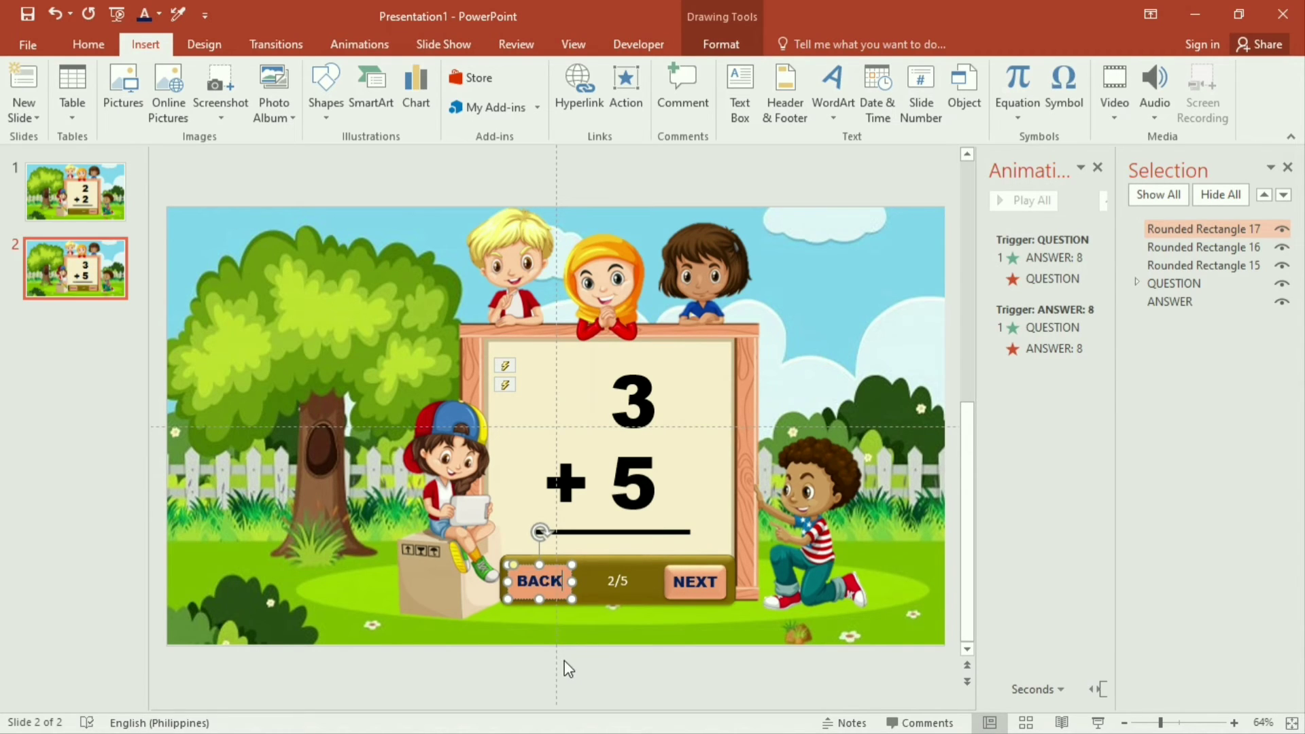
Step: Link the BACK button to the previous slide
click(563, 584)
click(625, 89)
click(584, 283)
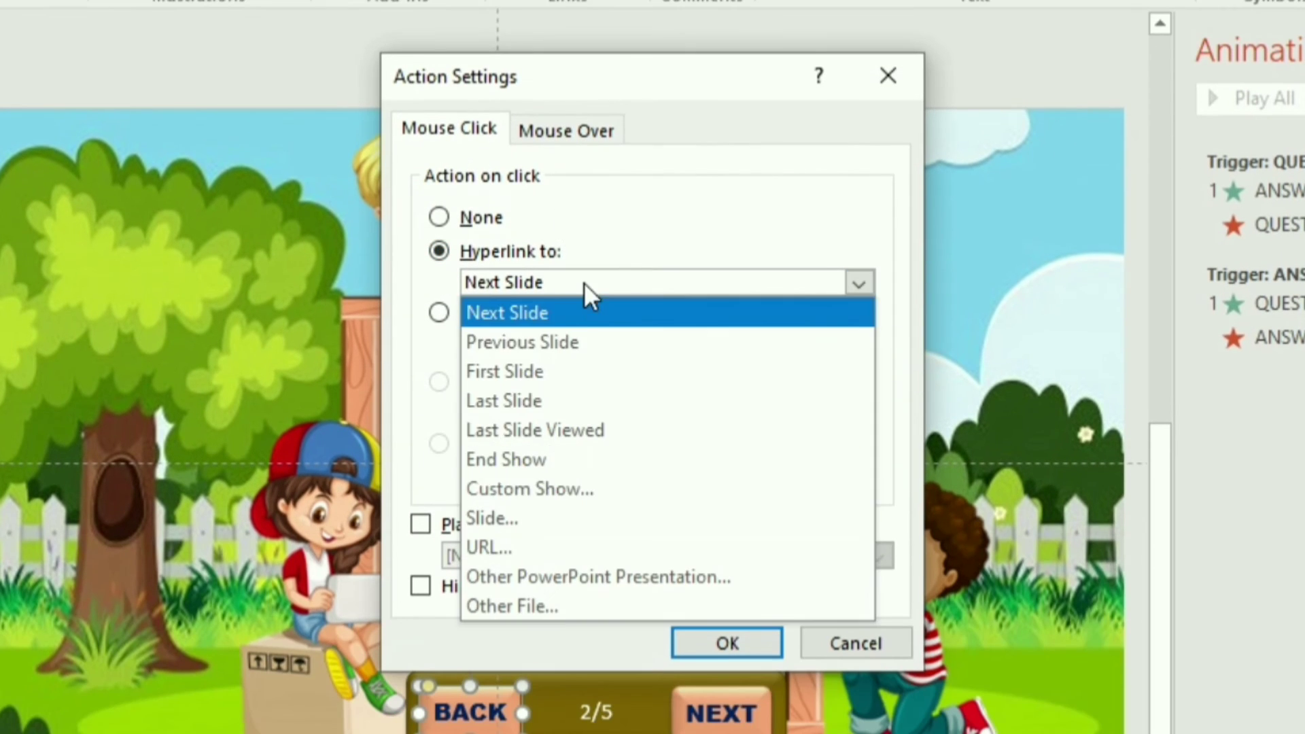
click(590, 337)
click(728, 636)
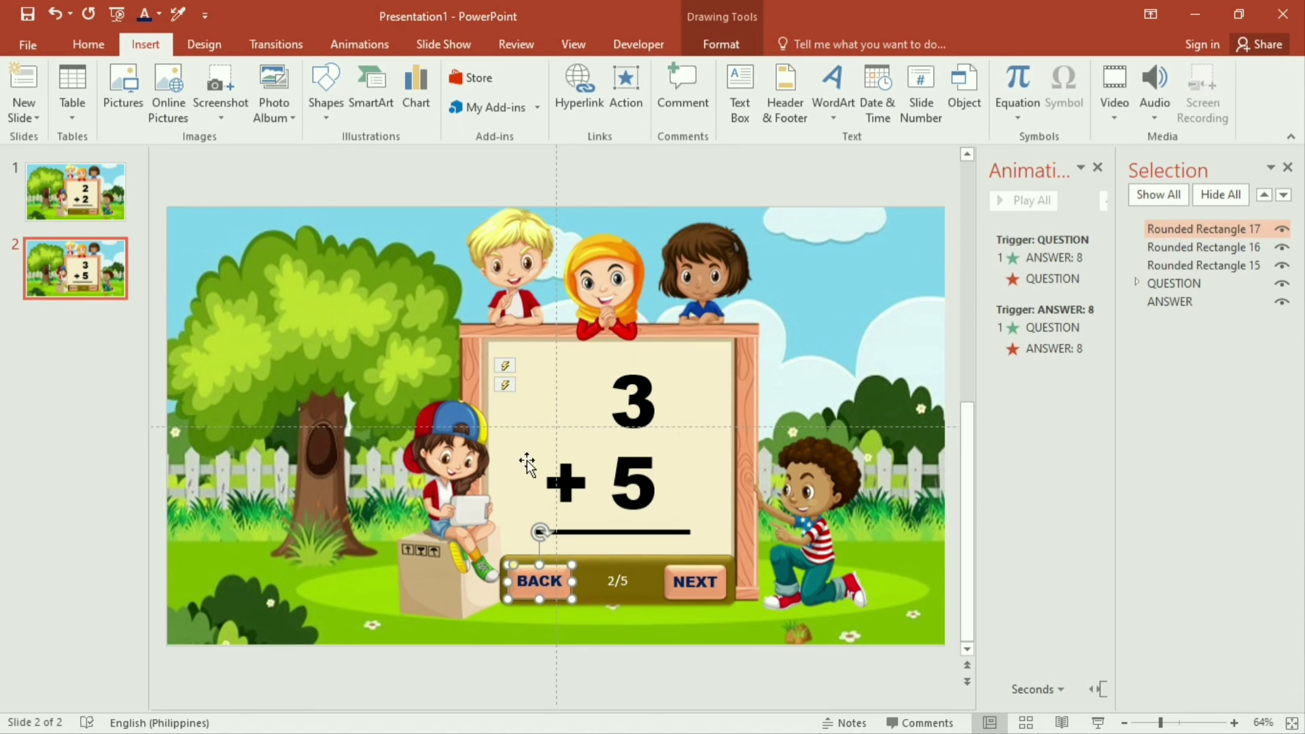
Step: Duplicate slide 2 as slide 3 and change its numbers to 4 + 6
click(116, 280)
key(ctrl+d)
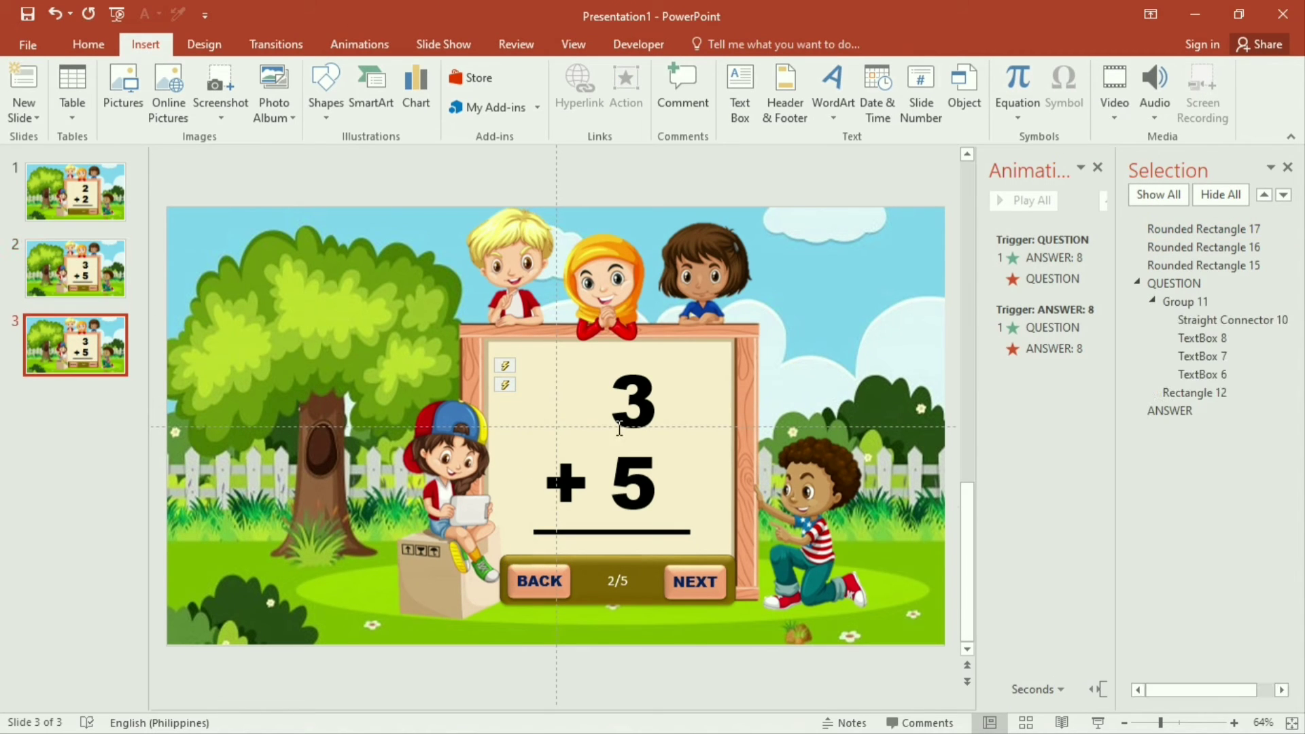
double_click(650, 406)
key(BackSpace)
text(4)
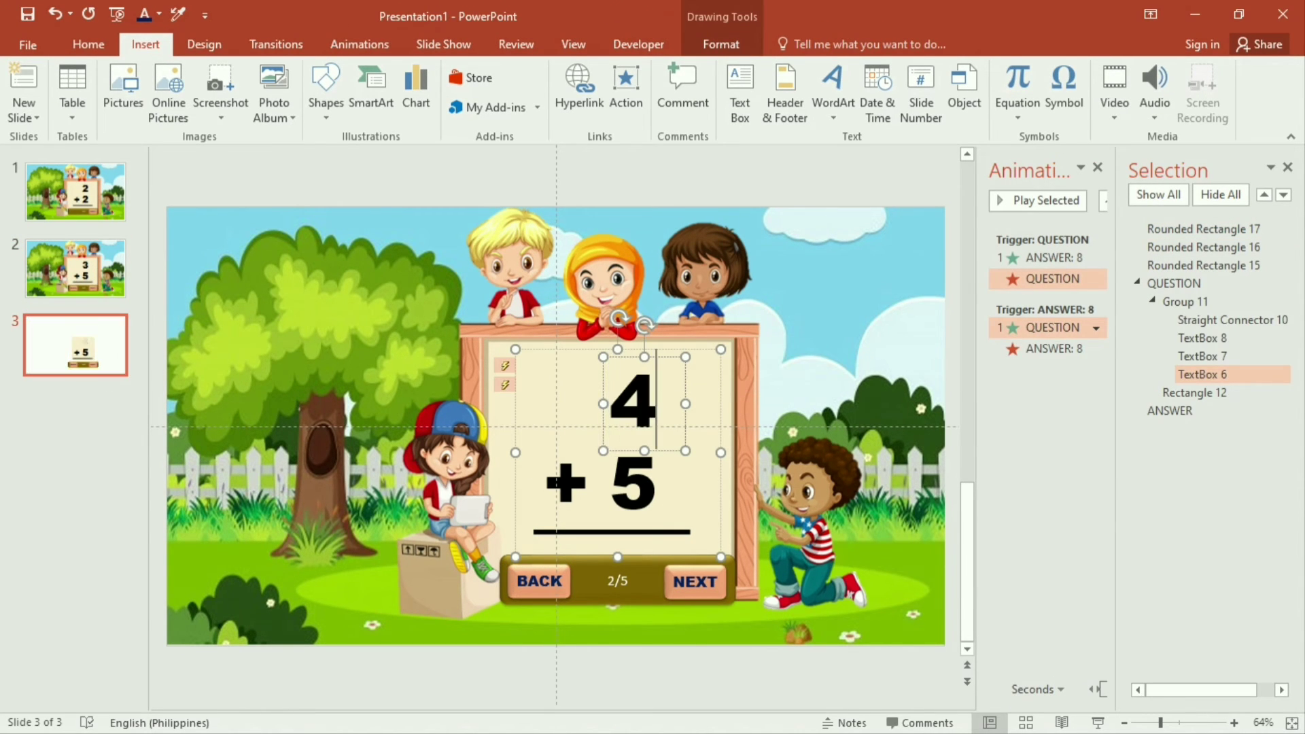
double_click(651, 475)
key(BackSpace)
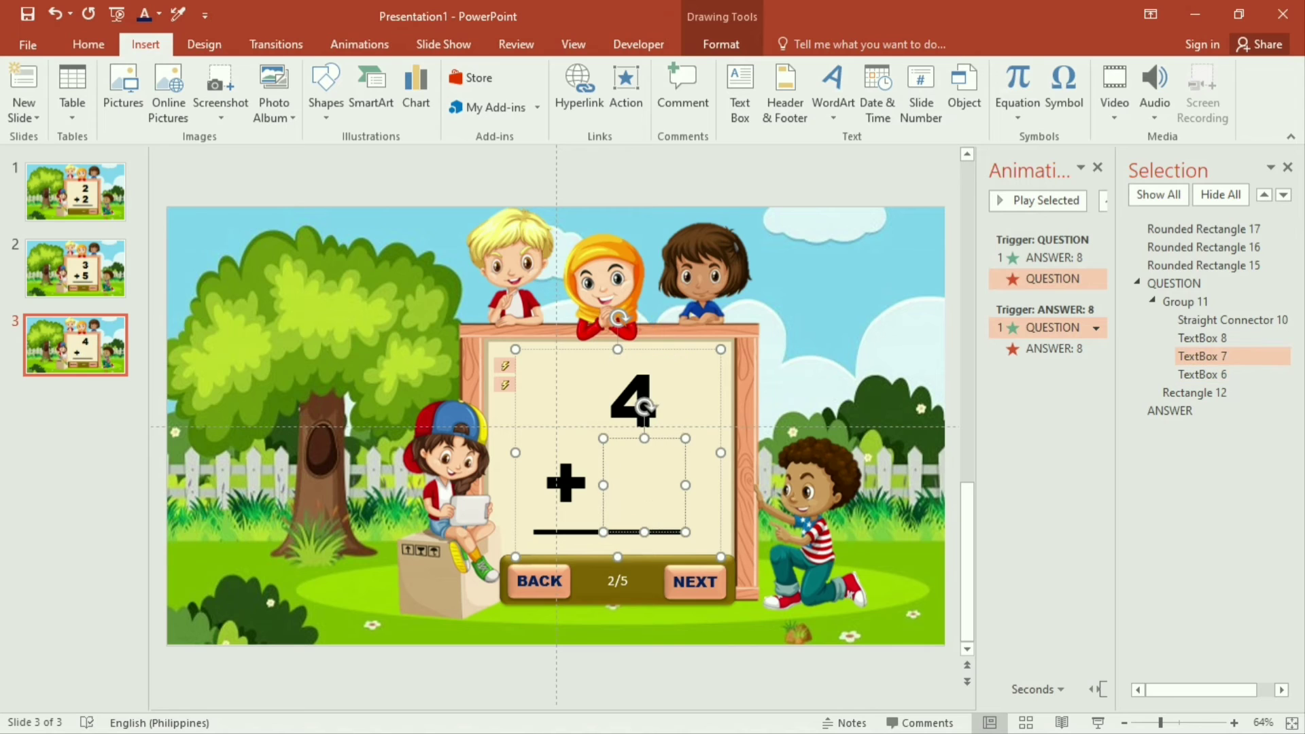
text(6)
Step: Change slide 3's hidden answer to 10 and its counter to 3/5
click(1139, 285)
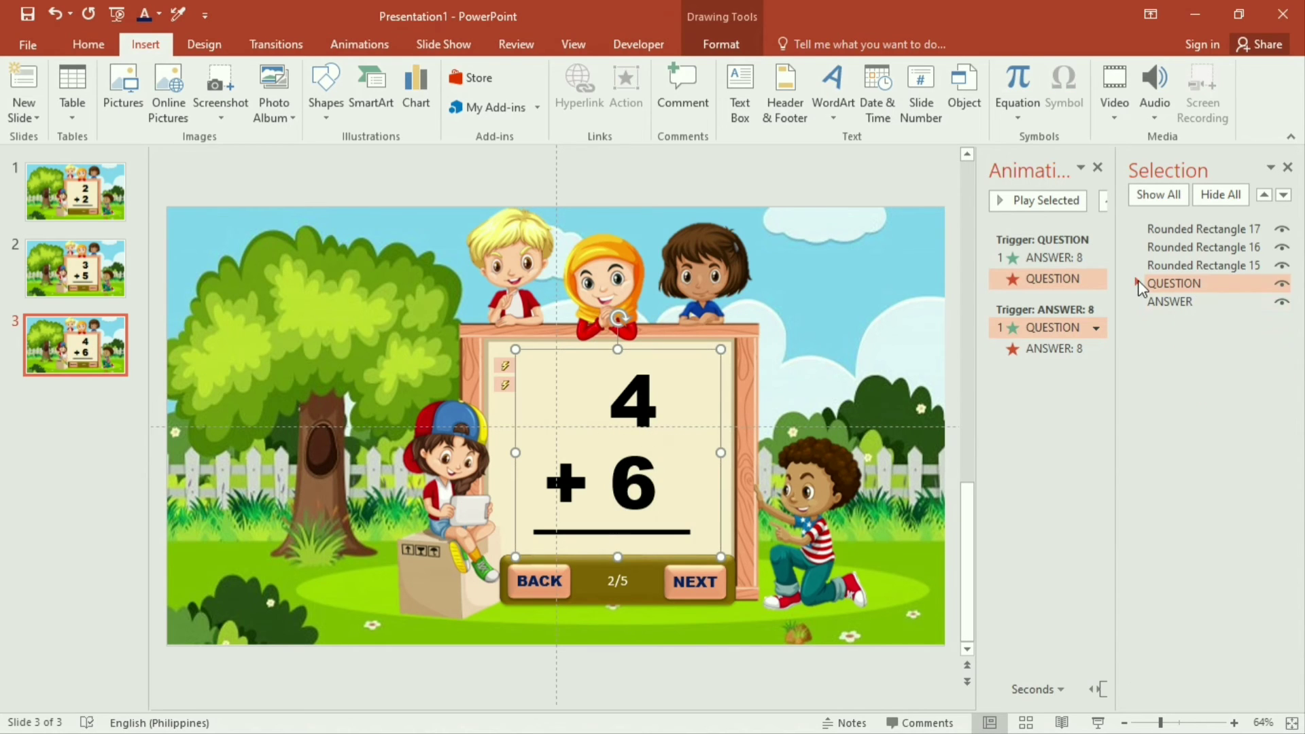
click(1282, 284)
double_click(663, 463)
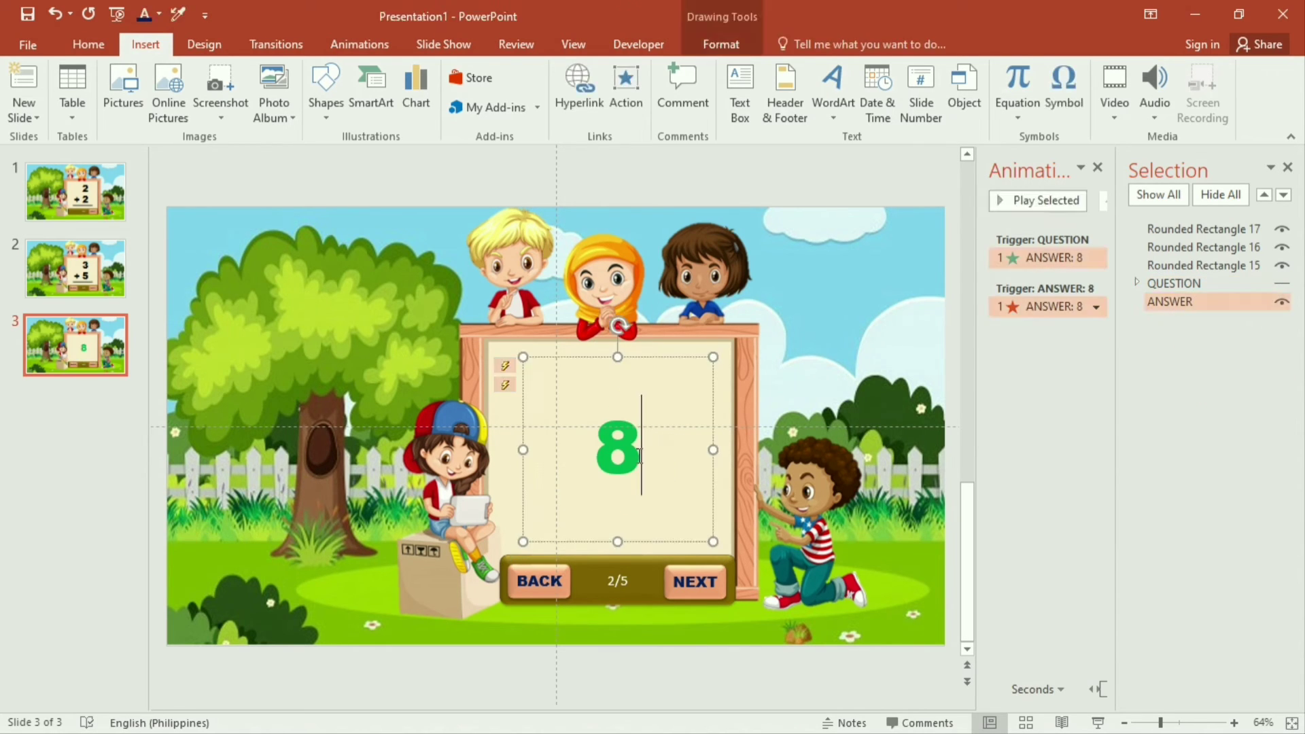
text(10)
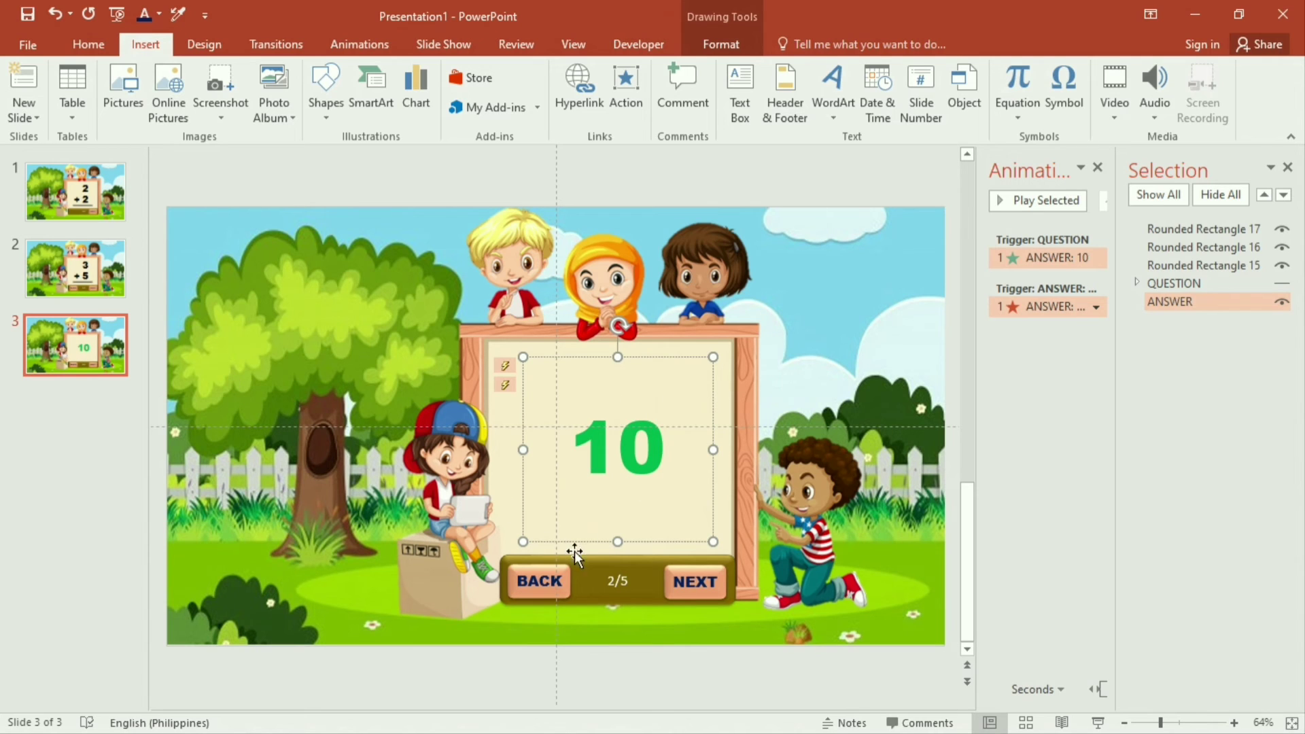
click(612, 581)
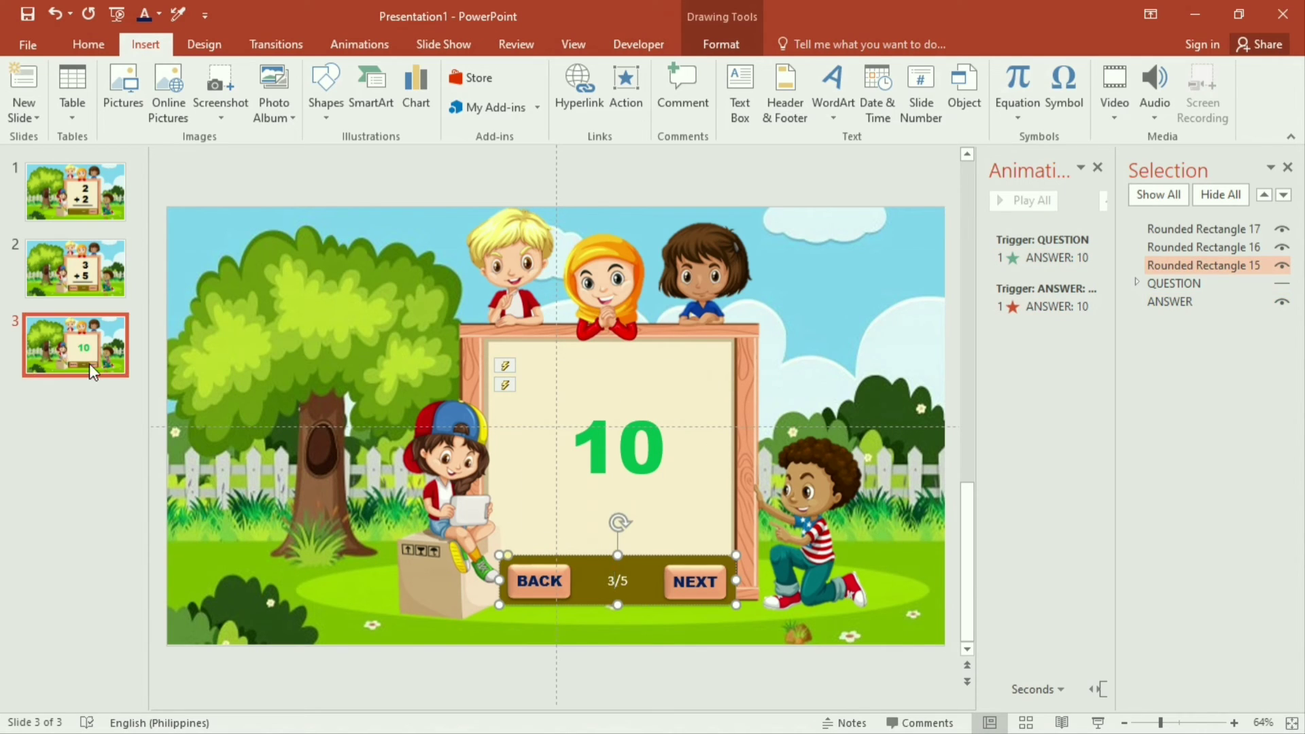
click(1283, 286)
Step: Duplicate slide 3 as slide 4, changing the numbers to 7 + 2 and counter to 4/5
click(109, 337)
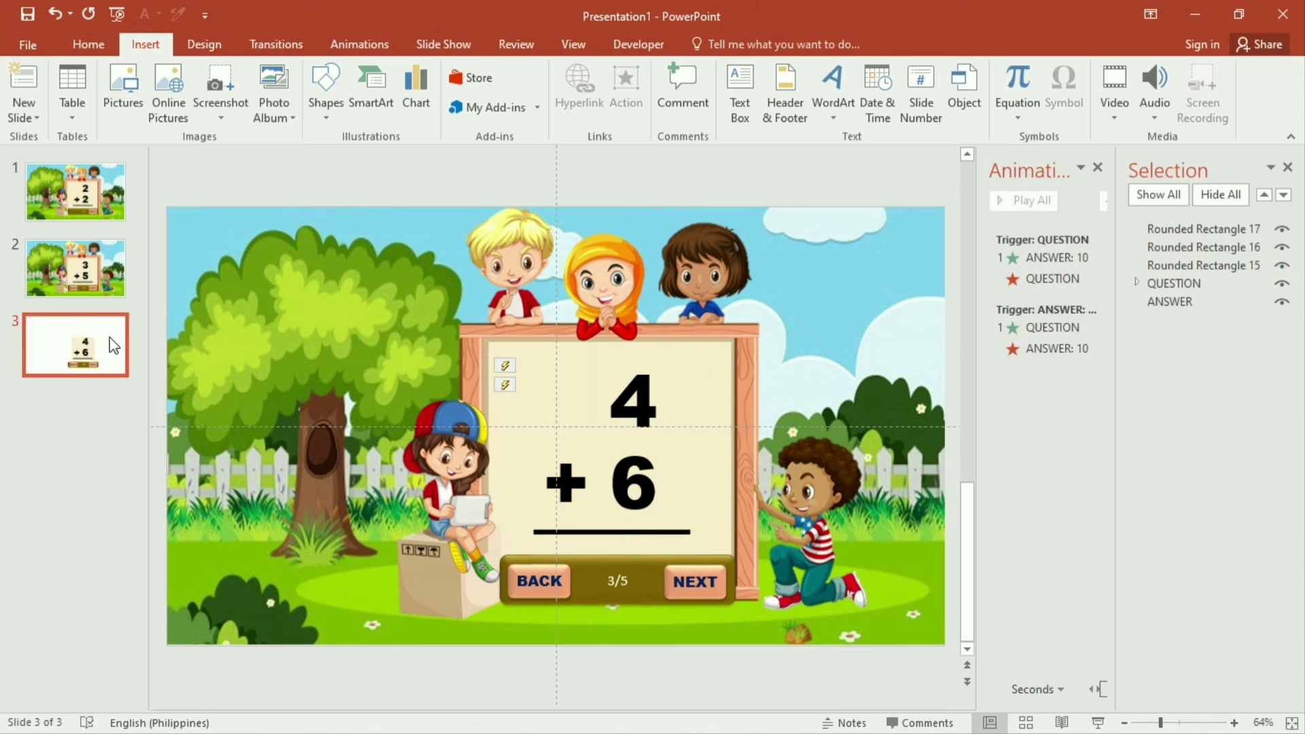
key(ctrl+d)
double_click(649, 398)
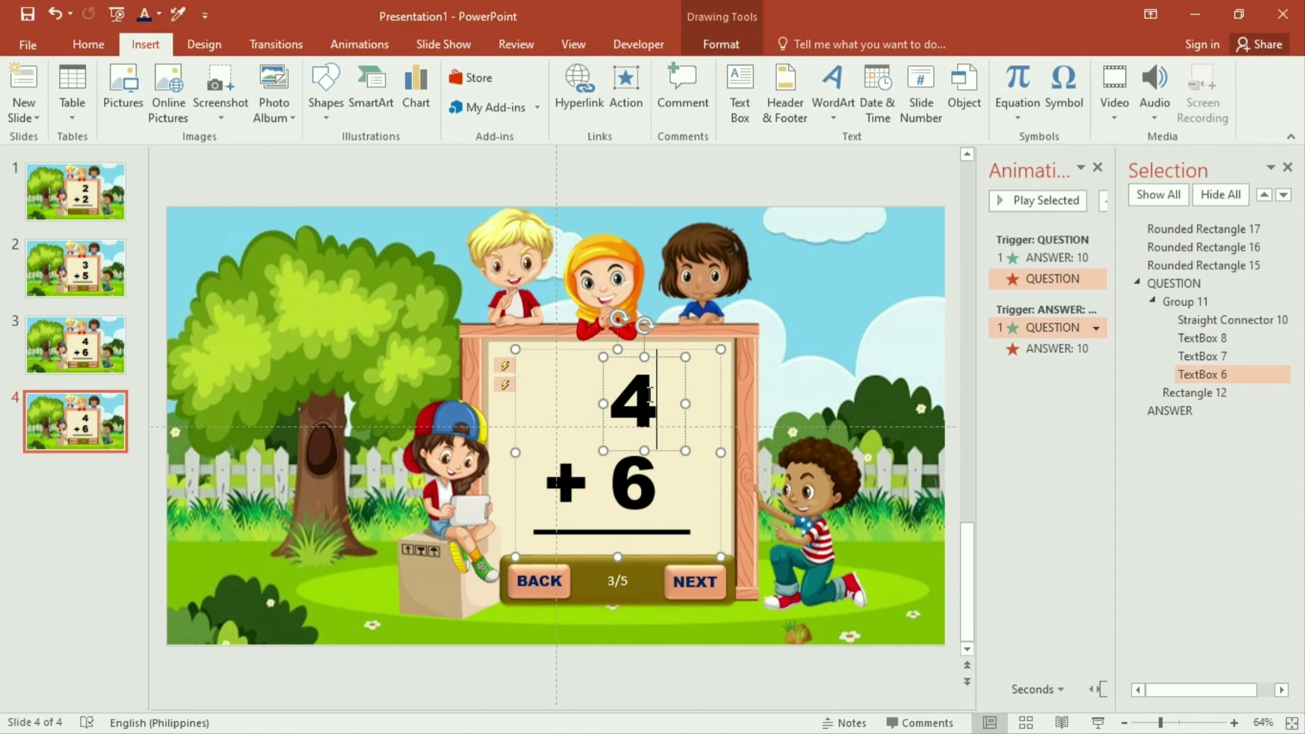
key(Delete)
text(7)
double_click(632, 482)
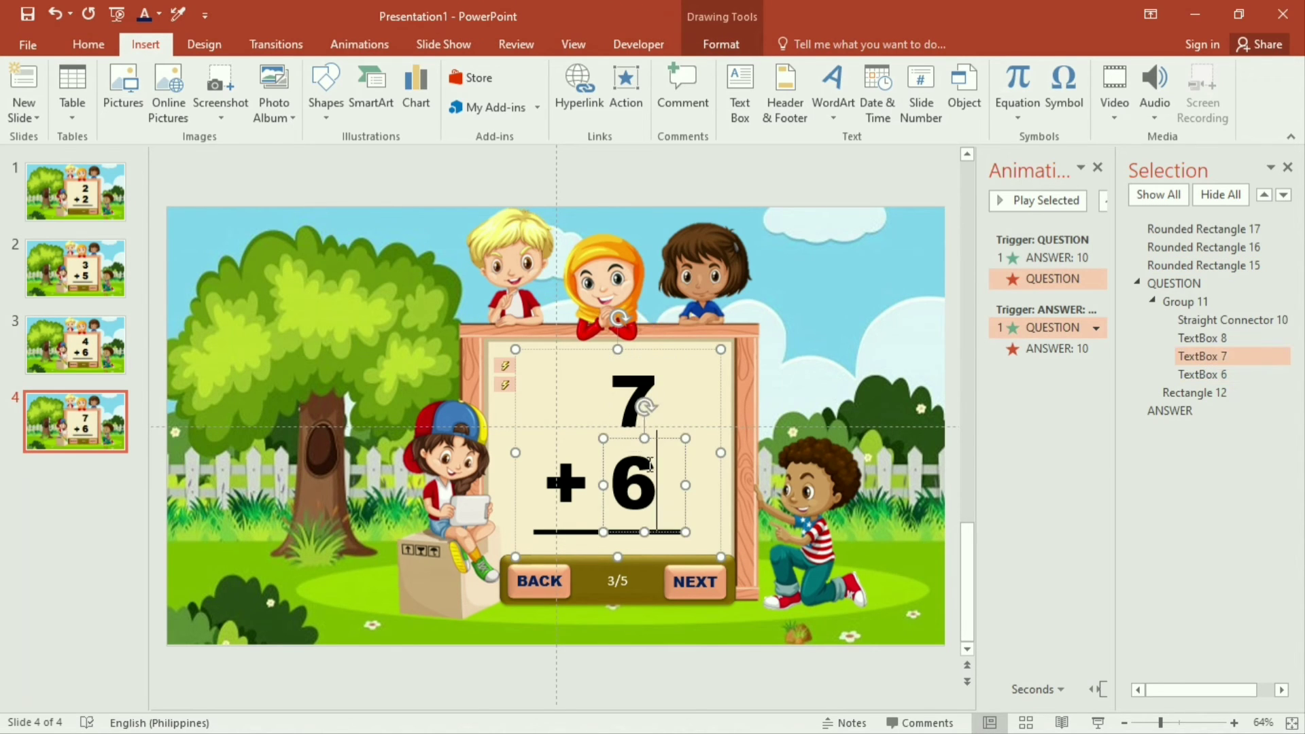
text(2)
click(611, 588)
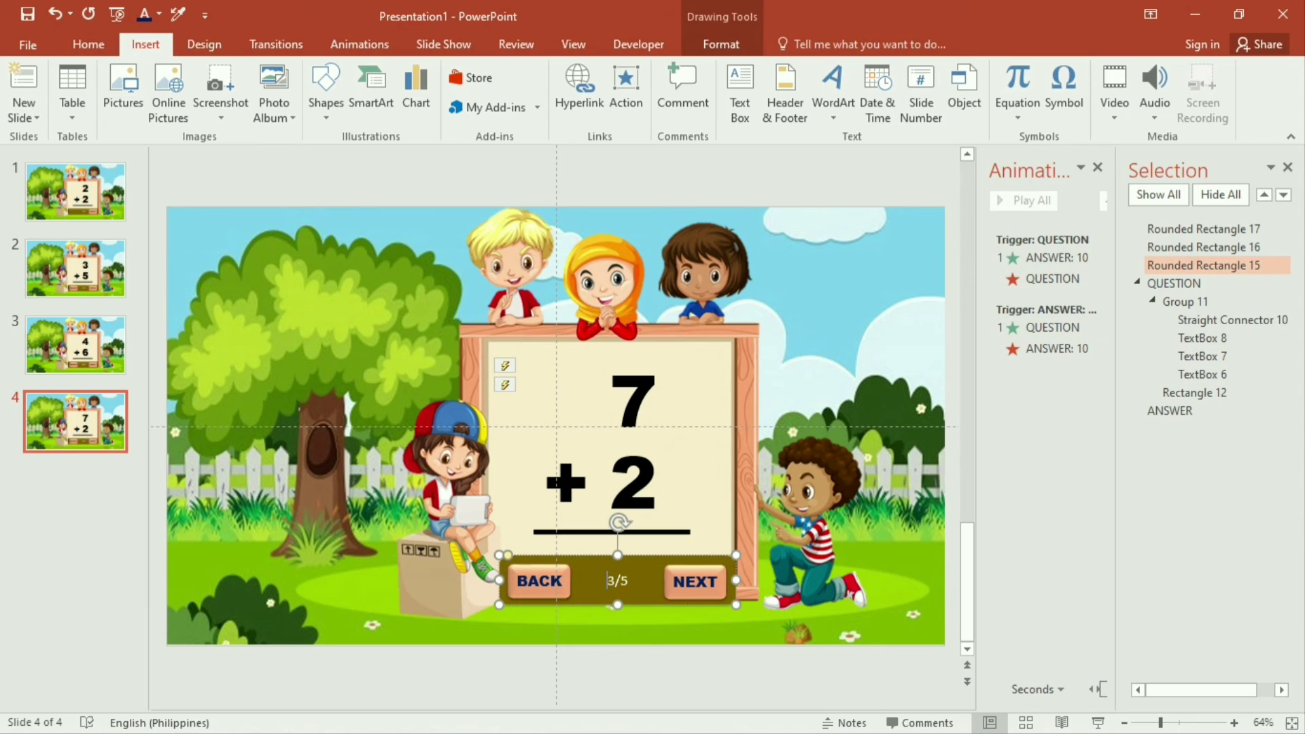
key(BackSpace)
text(4)
Step: Change slide 4's hidden answer from 10 to 9
click(1138, 282)
click(1282, 284)
click(665, 435)
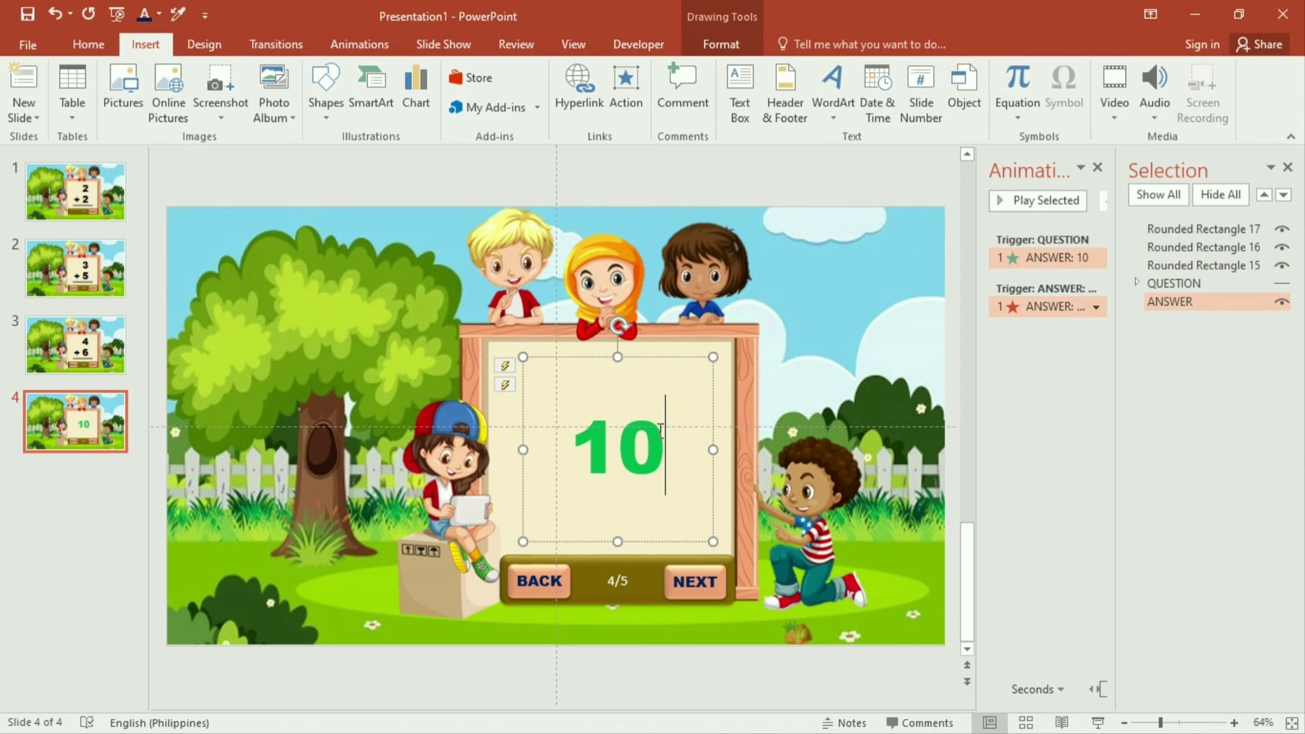
key(BackSpace)
key(BackSpace)
text(9)
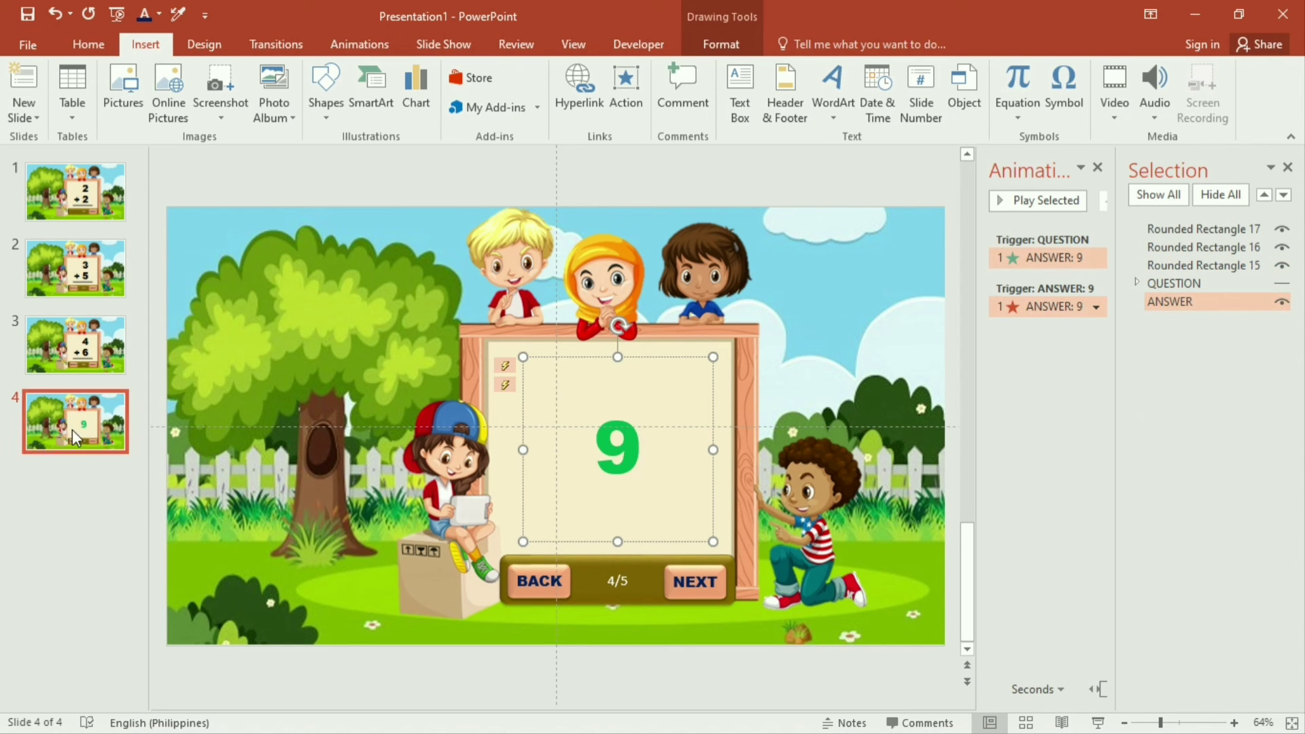
Step: Duplicate slide 4 as slide 5 and clear its answer text
click(72, 432)
key(ctrl+d)
click(617, 407)
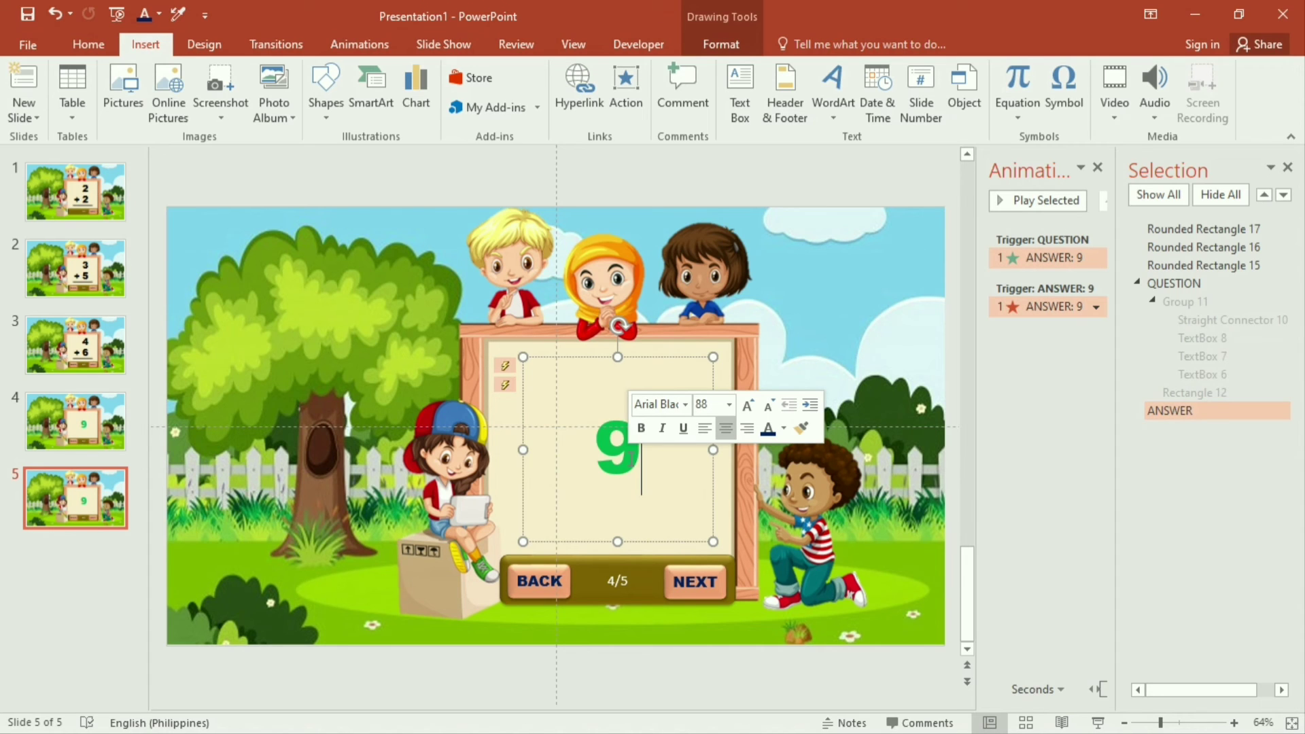
key(BackSpace)
Step: Collapse slide 5's QUESTION group and make slide 4's 7 + 2 question visible again
click(1149, 284)
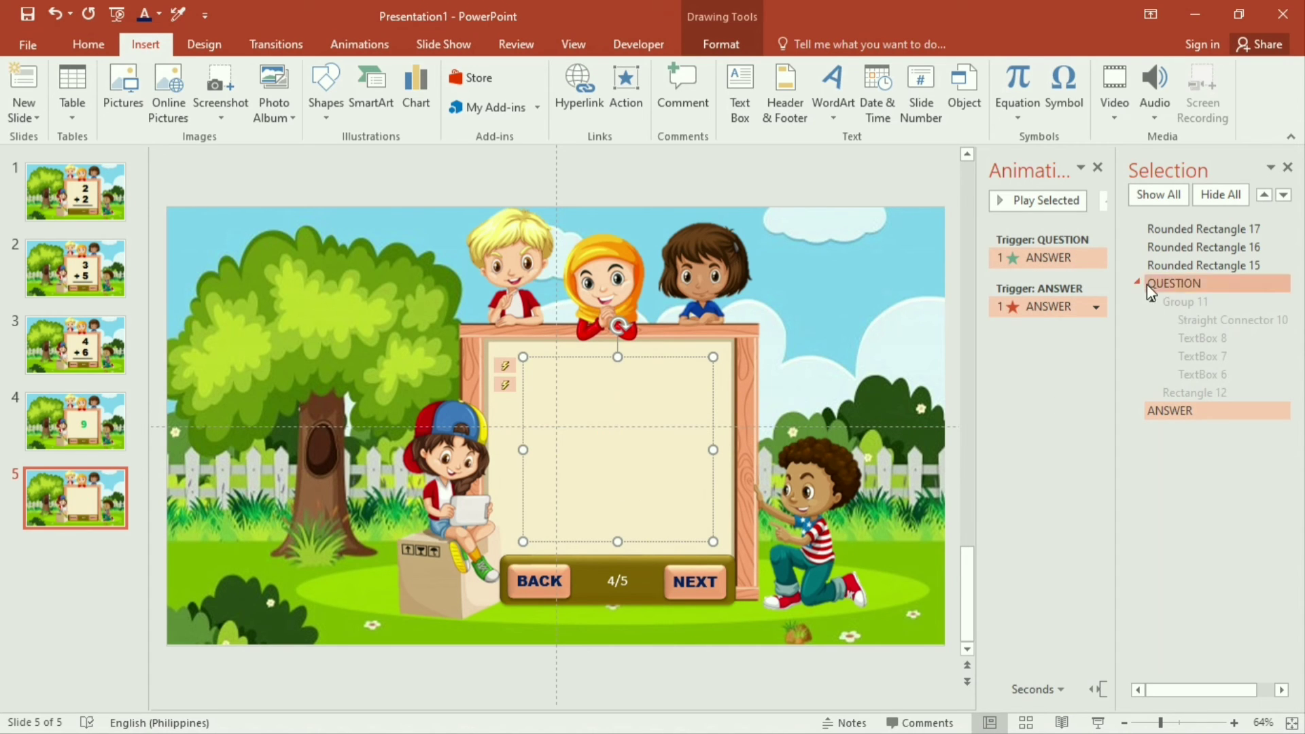
click(1138, 283)
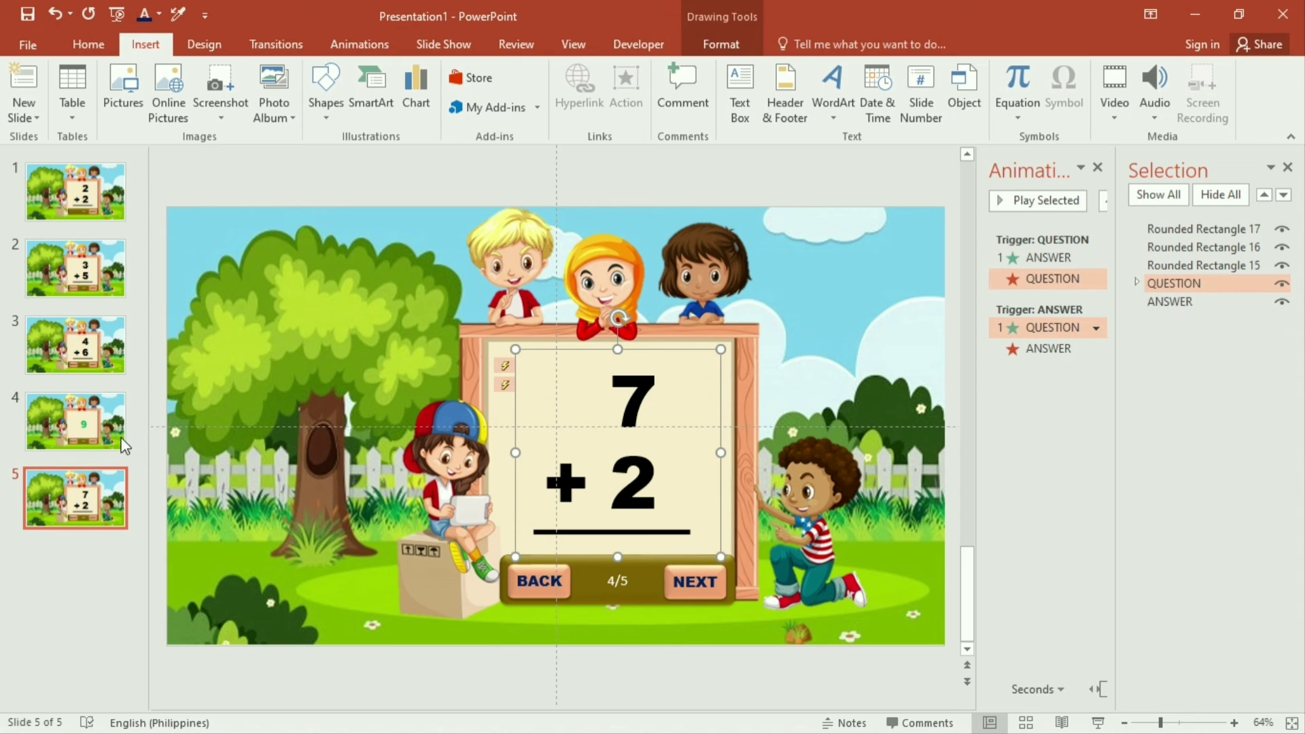
click(95, 422)
click(1284, 286)
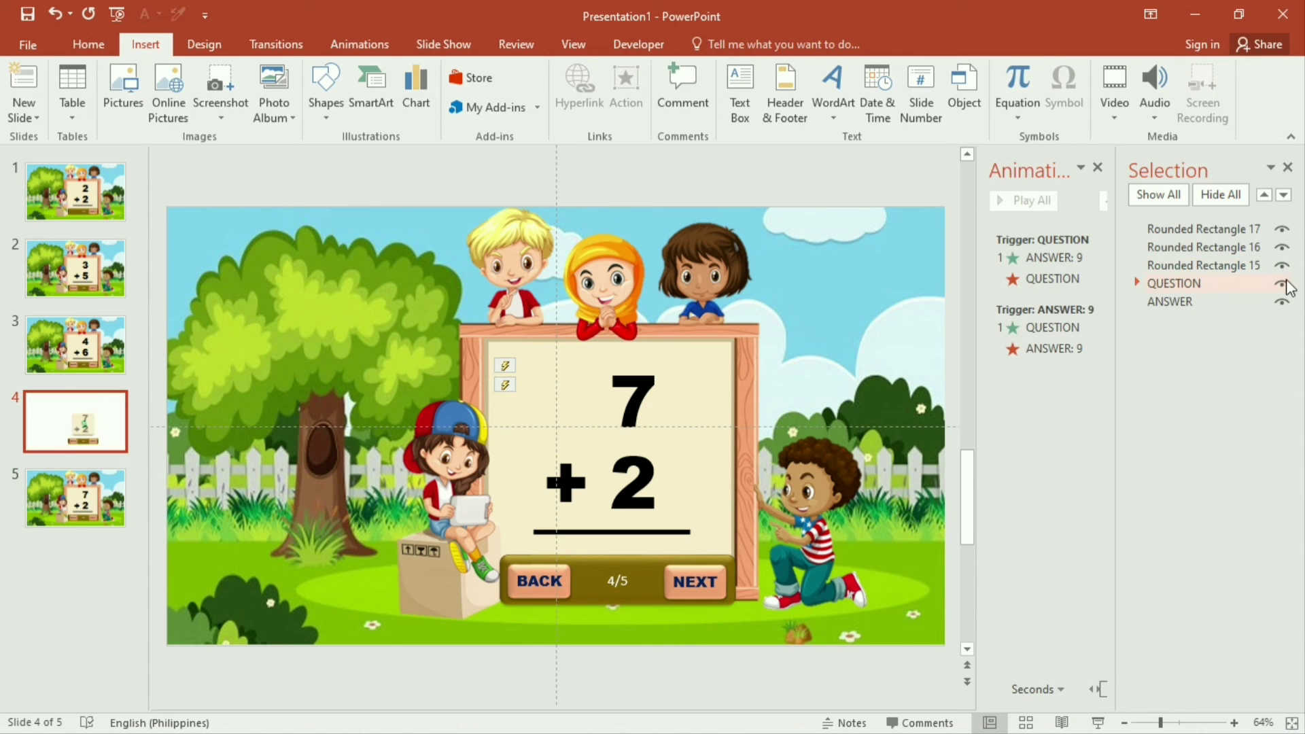
scroll(325, 460, down, 1)
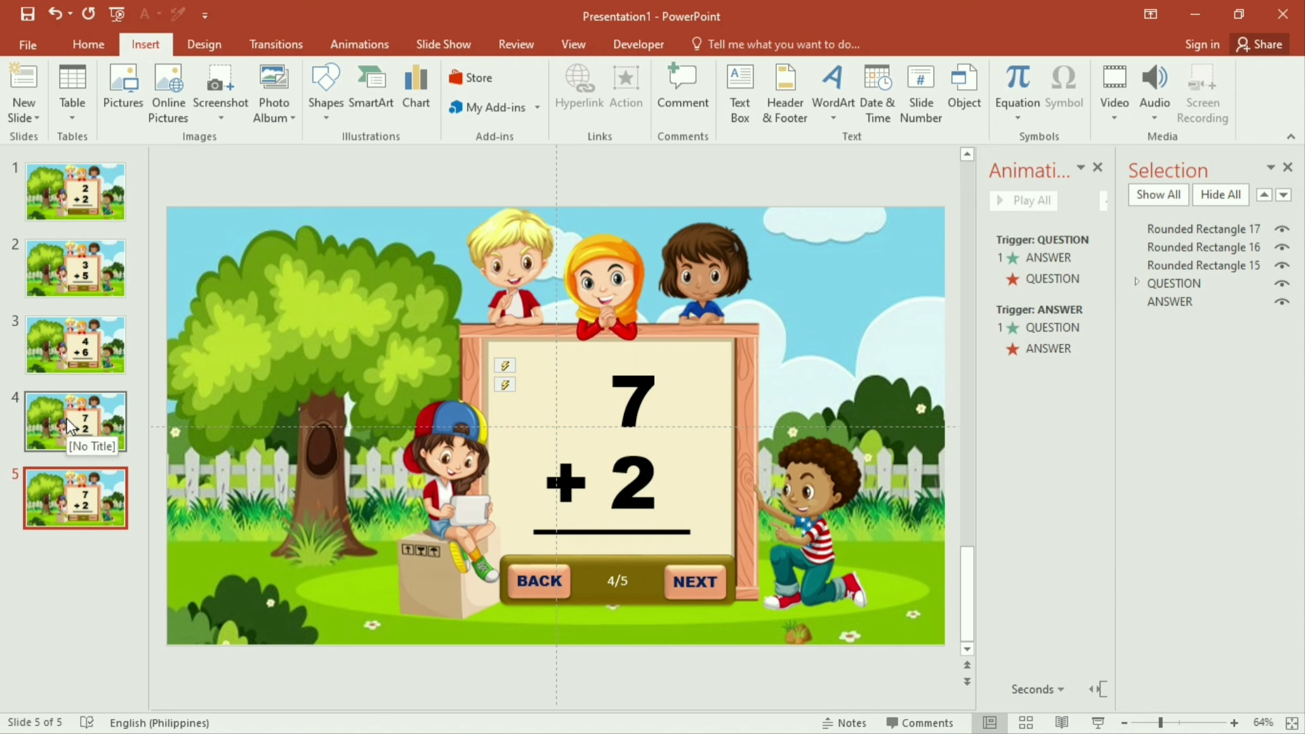
Step: Change slide 5's question numbers to 8 and 3
click(629, 404)
key(BackSpace)
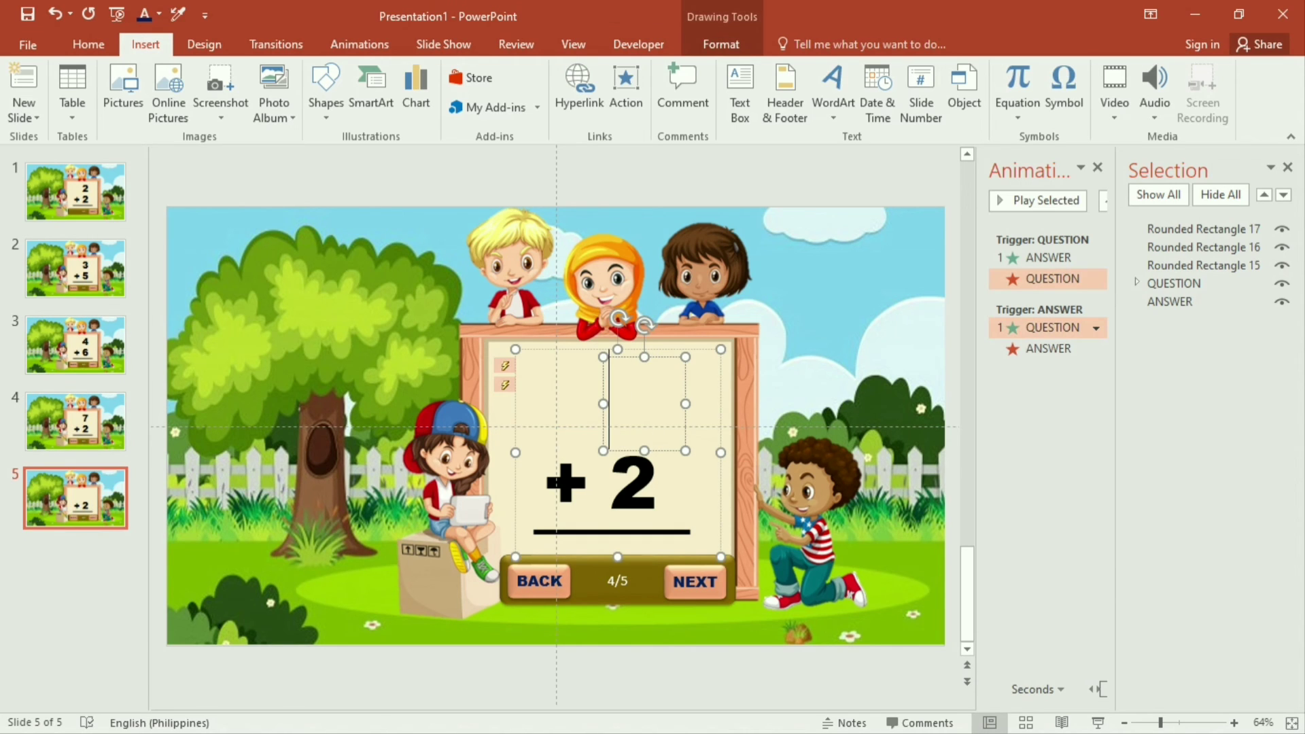
text(8)
click(656, 484)
key(BackSpace)
text(3)
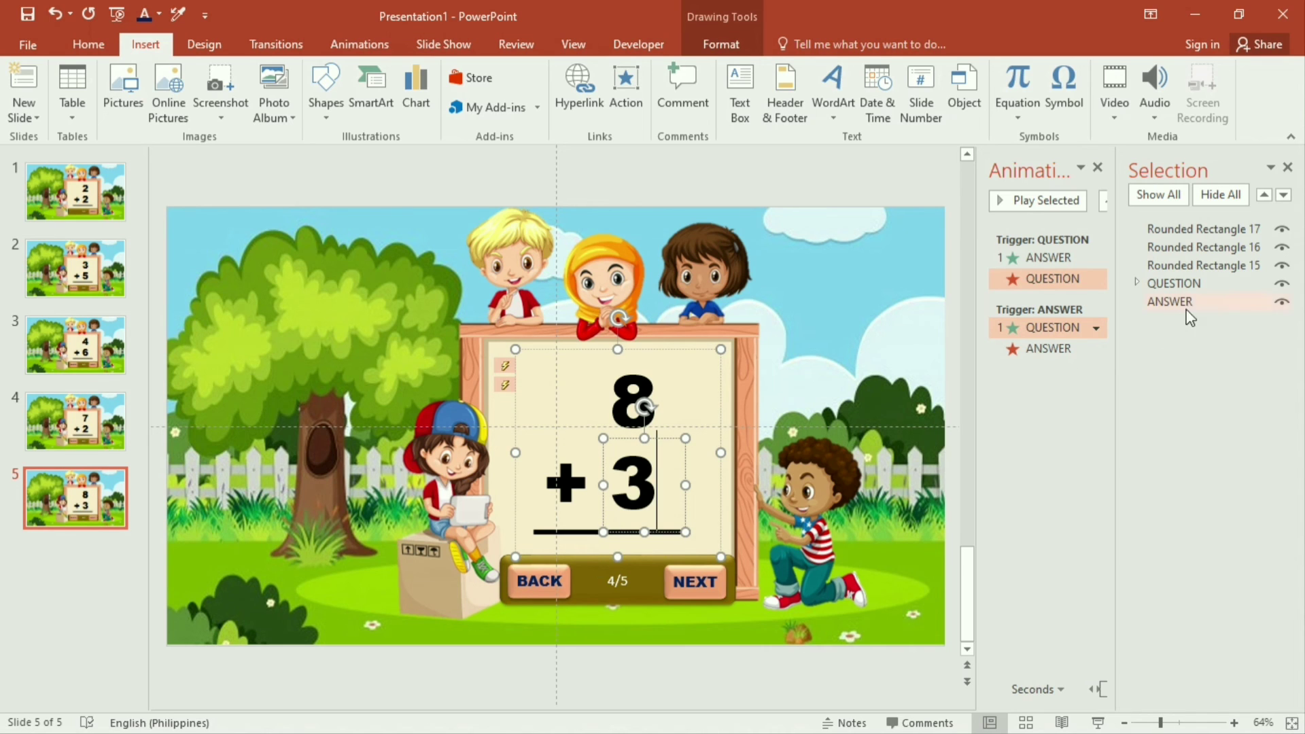
Step: Enter 11 as slide 5's hidden answer
click(1281, 285)
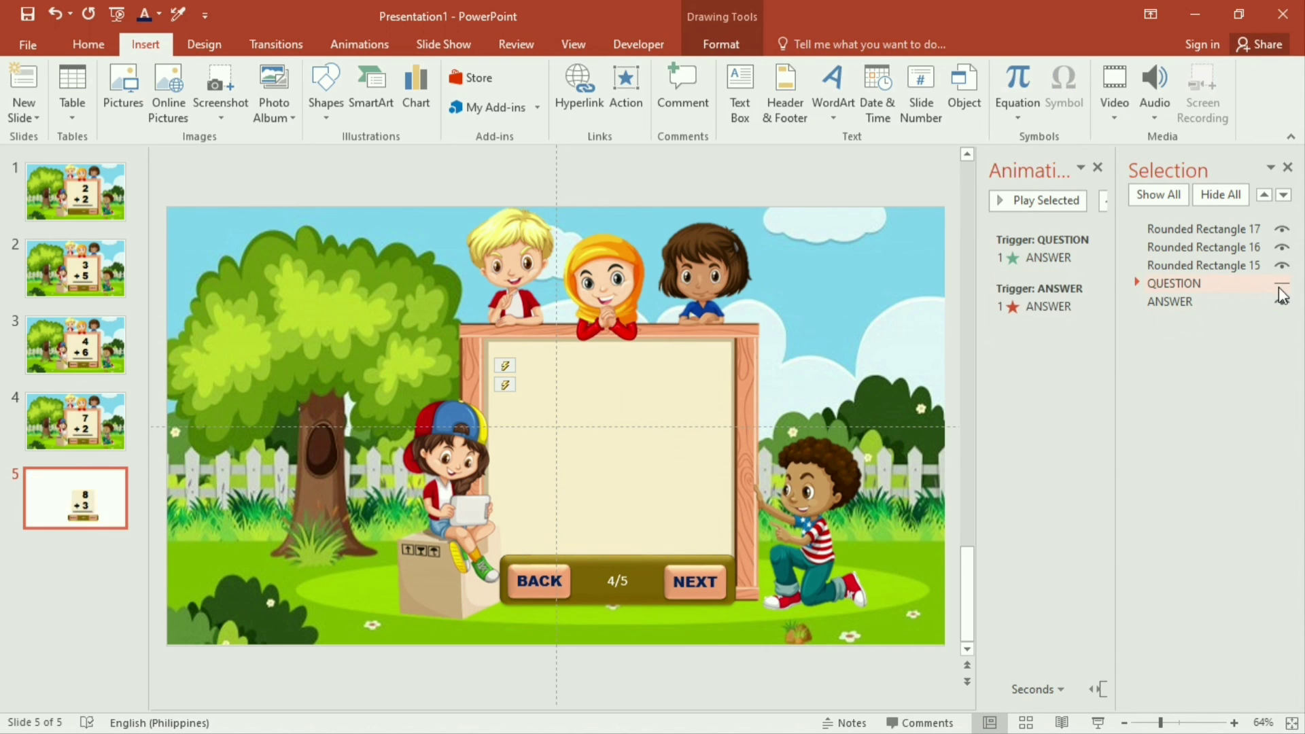
click(627, 457)
text(11)
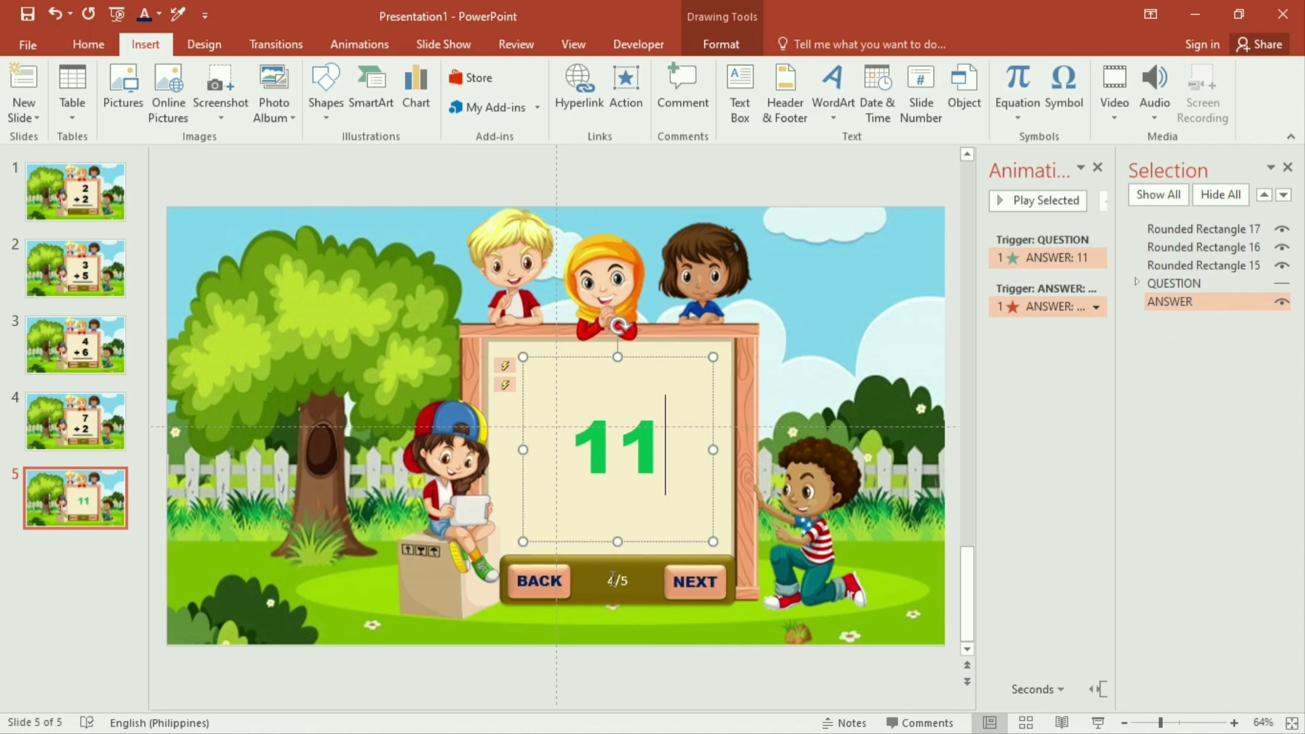
click(1282, 285)
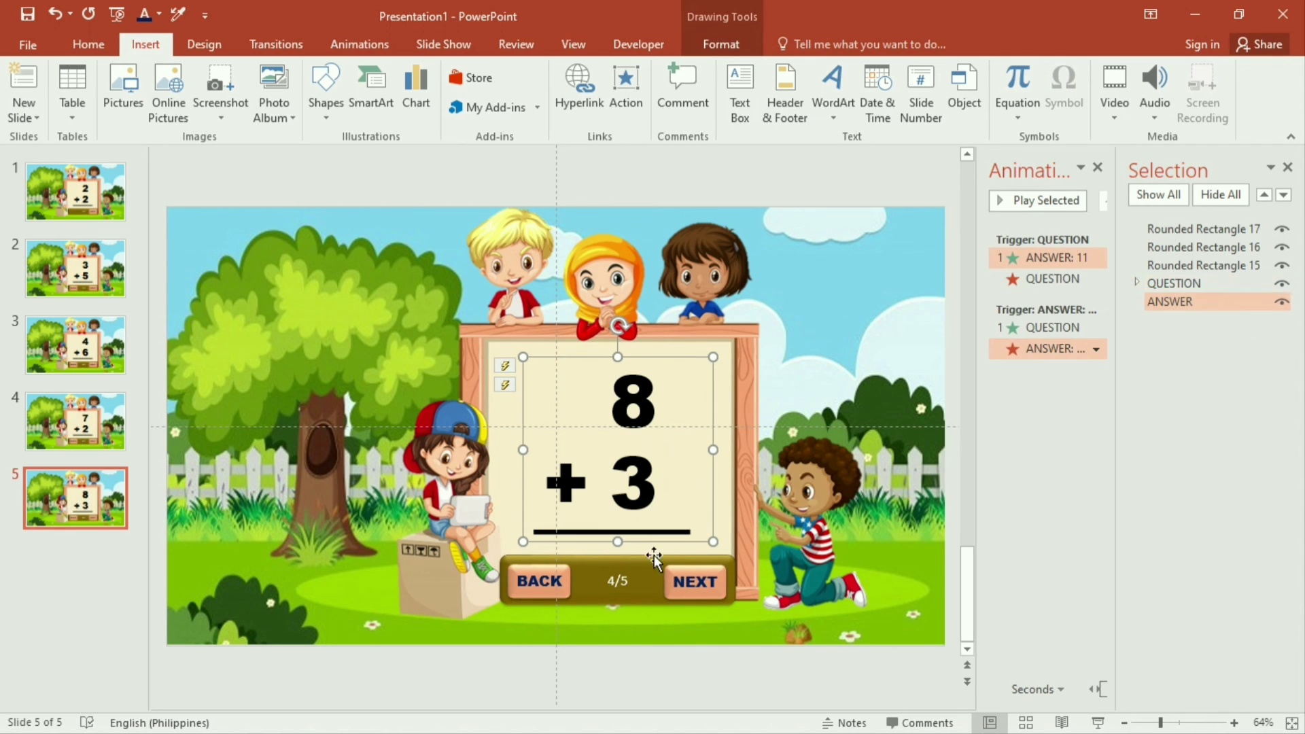
Step: Change slide 5's counter from 4/5 to 5/5
click(616, 580)
key(BackSpace)
text(5)
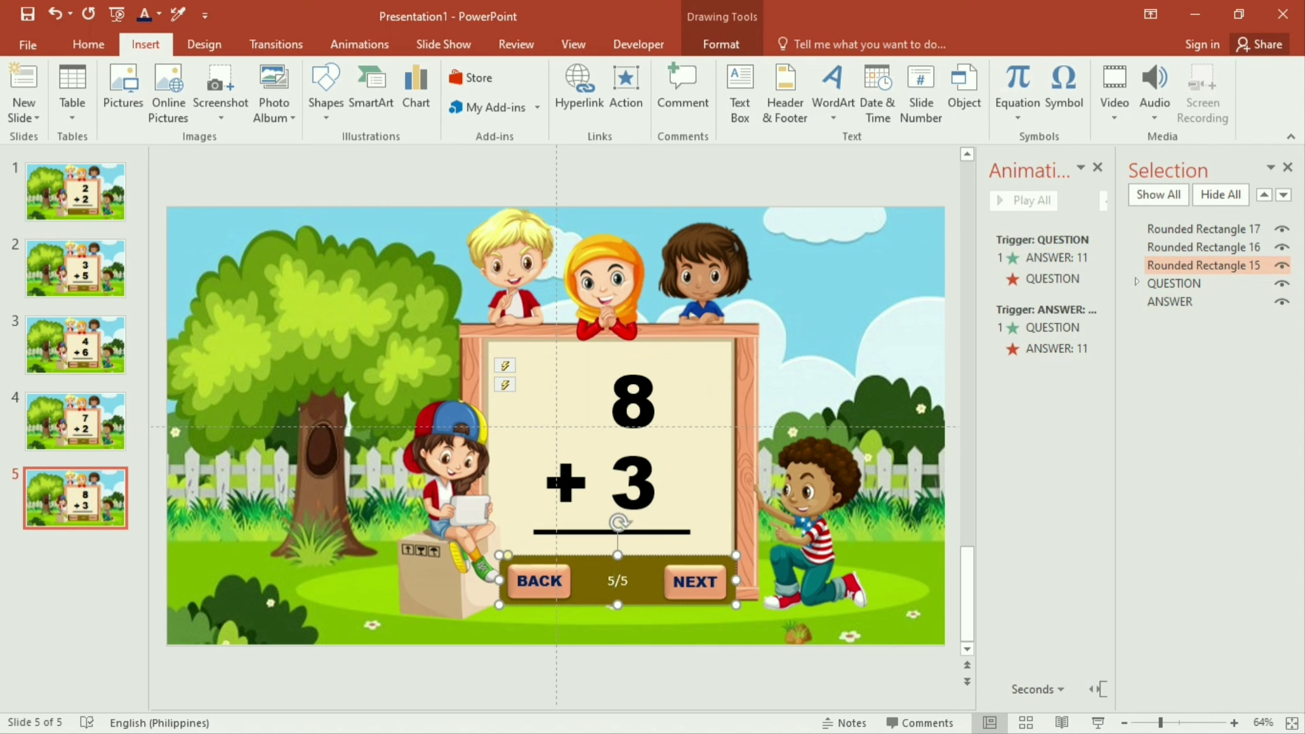
click(81, 583)
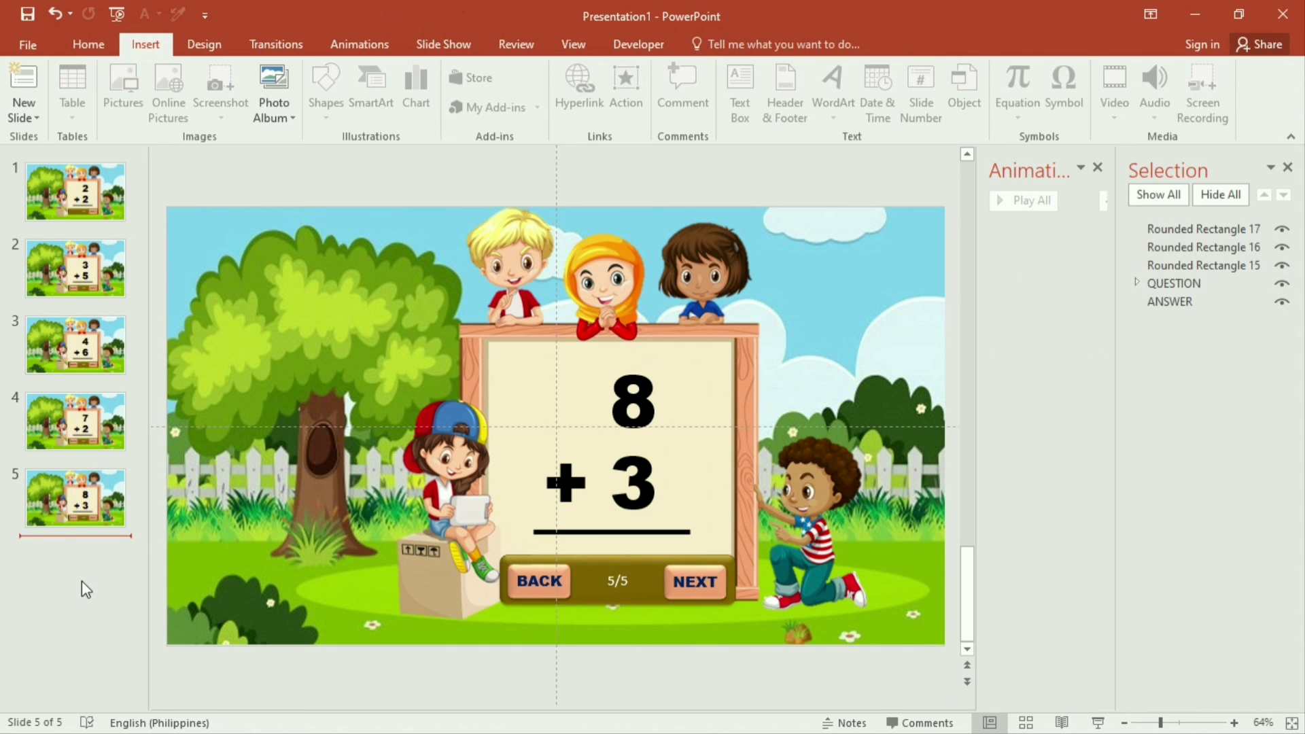
click(108, 183)
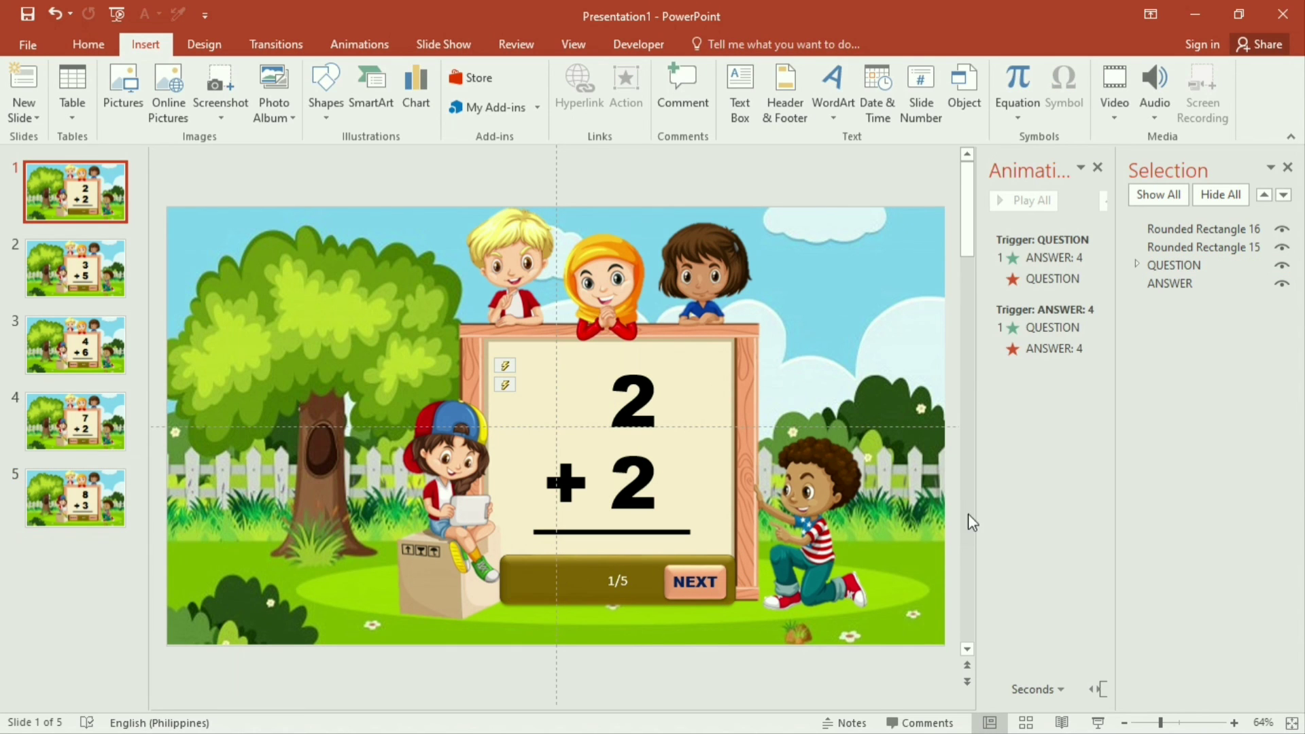
Step: Play the quiz from slide 1, advancing to 3 + 5 and revealing its answer
click(1098, 722)
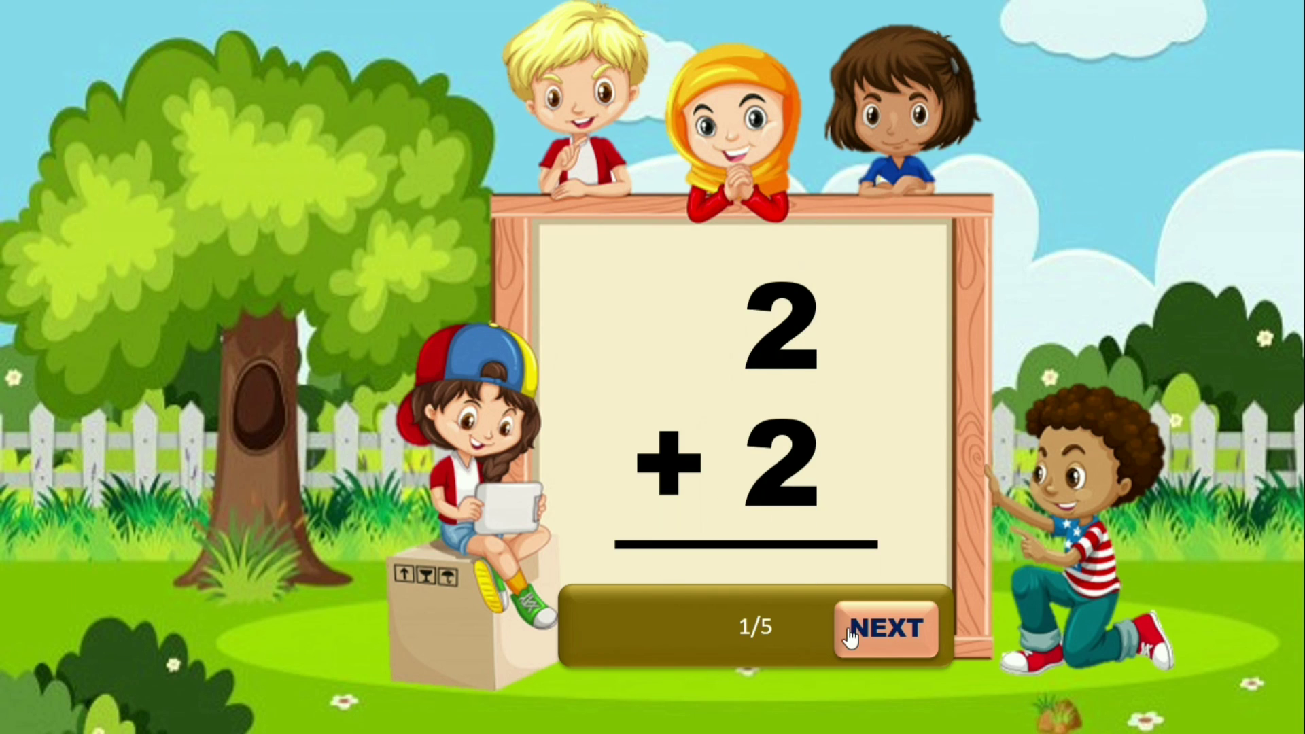
click(788, 381)
click(789, 408)
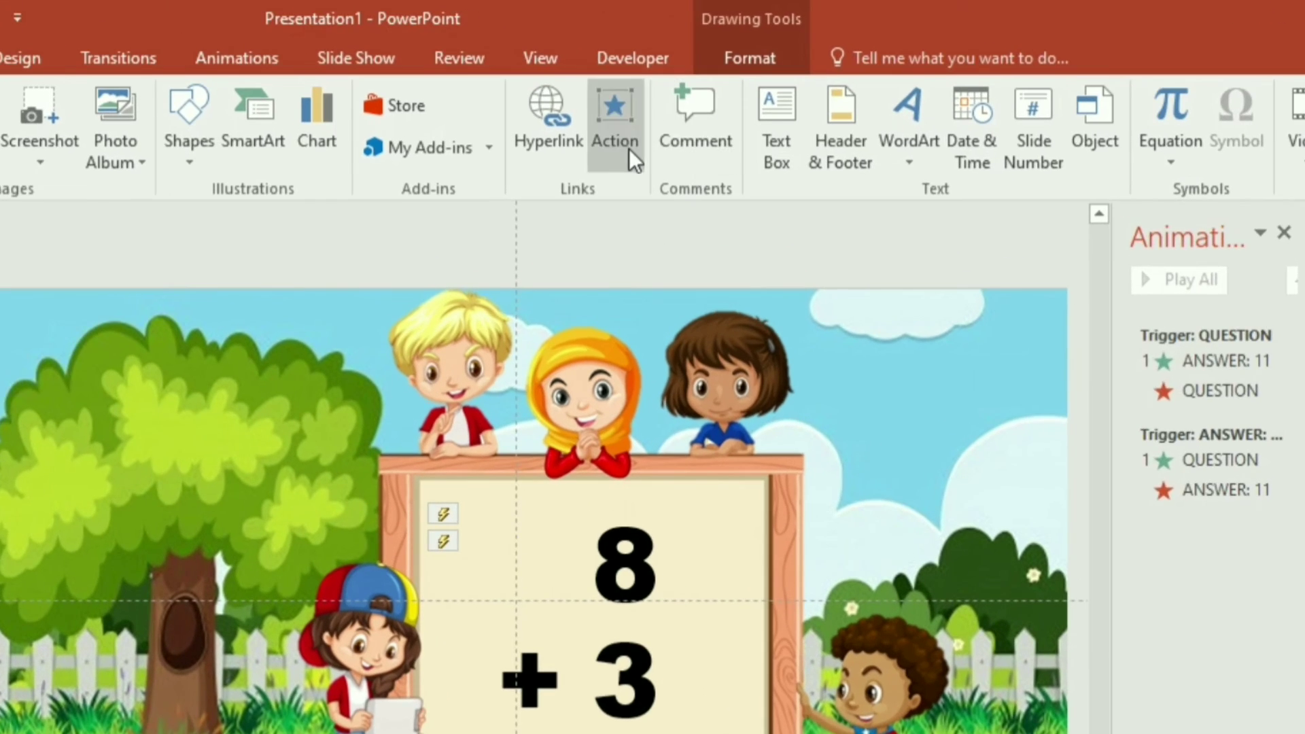
Step: Set the last NEXT button's hyperlink to the first slide
click(627, 147)
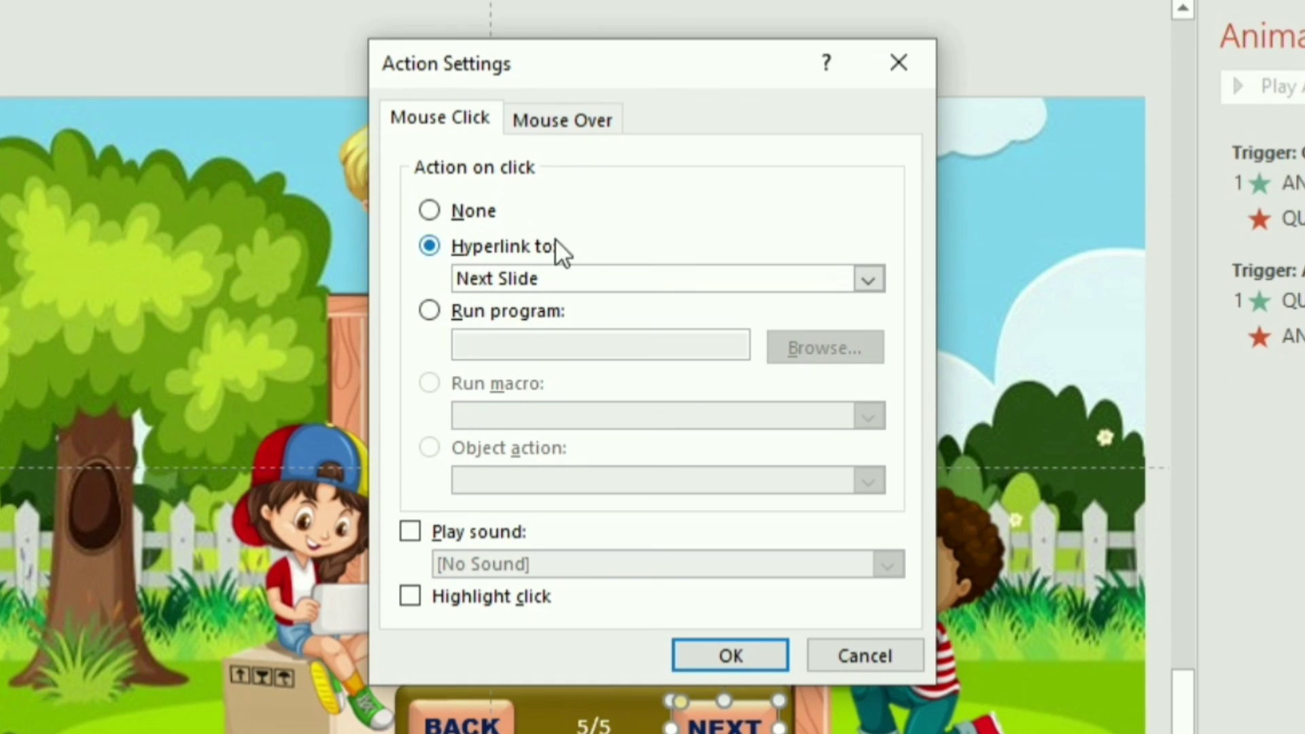
click(877, 278)
click(822, 369)
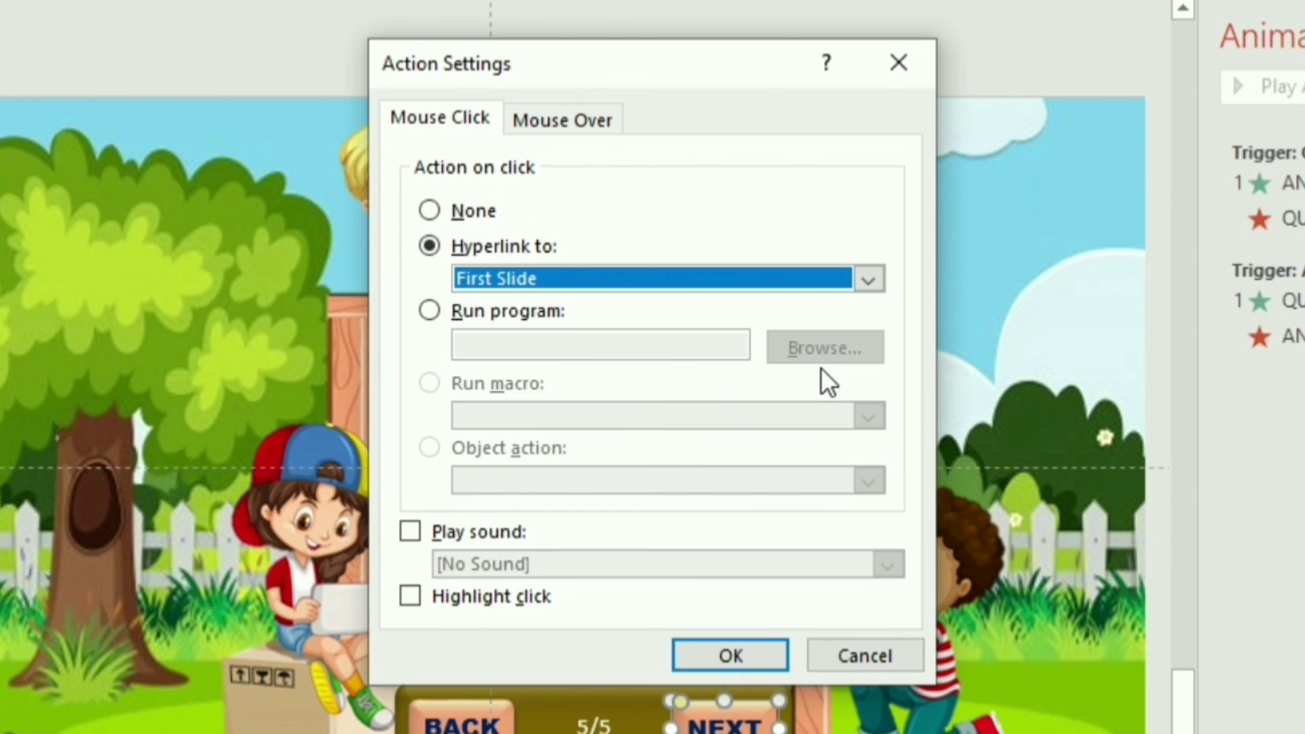
Step: Step through the 7 + 2 and 8 + 3 cards, toggling answers 9 and 11
click(724, 631)
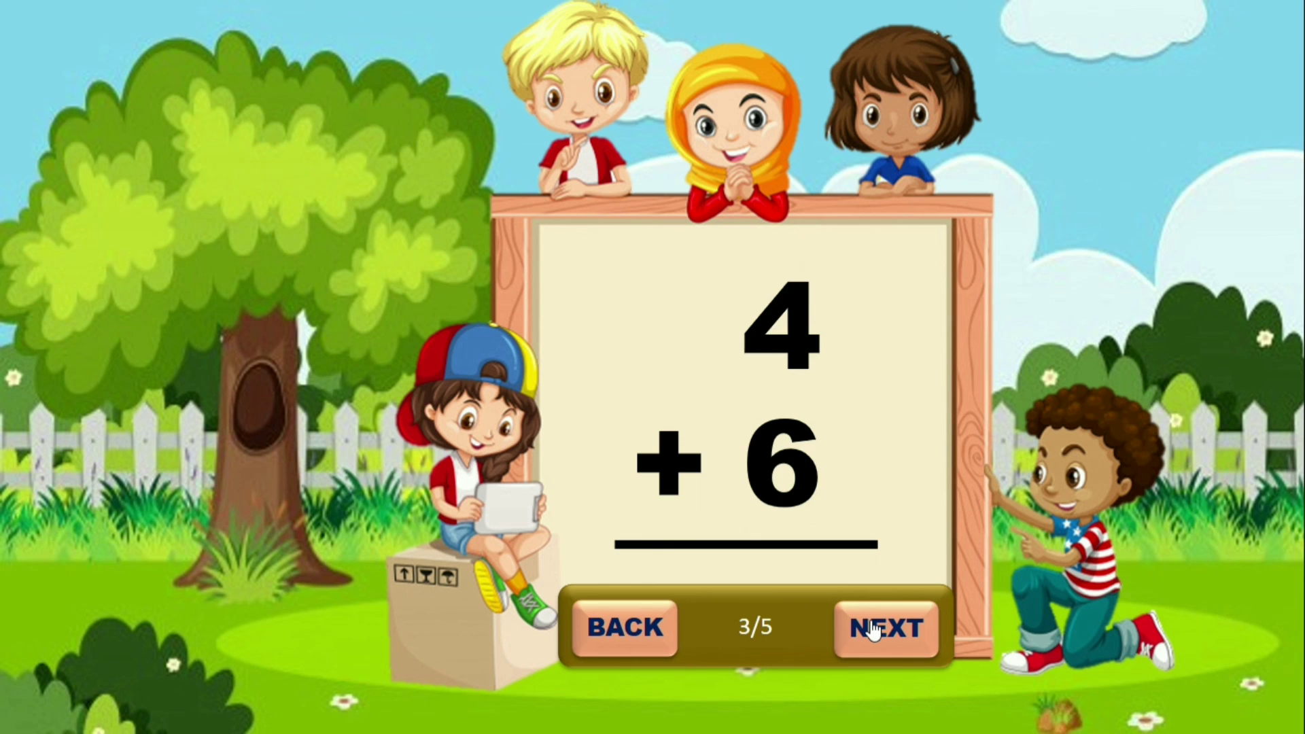
click(873, 623)
click(787, 442)
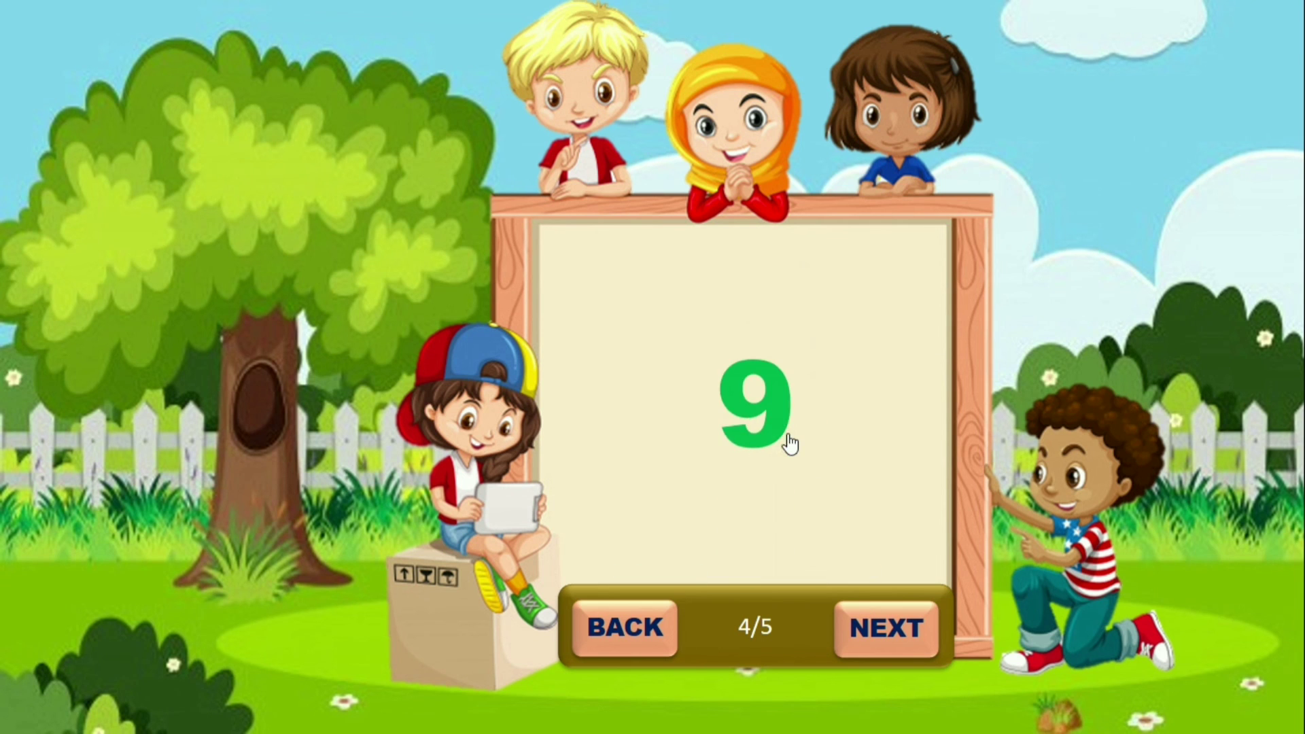
click(788, 443)
click(884, 628)
click(789, 453)
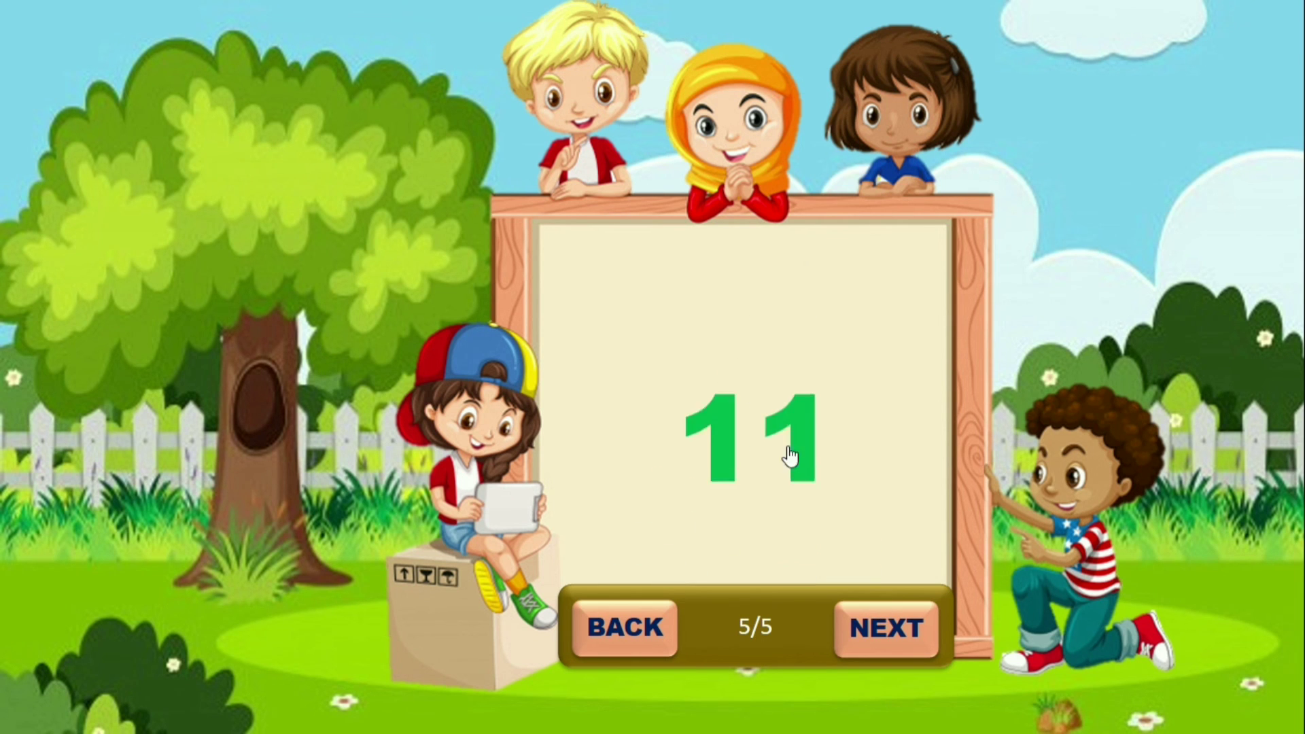
click(789, 456)
Step: Give the NEXT button on the 8 + 3 card an action hyperlink to First Slide
click(869, 629)
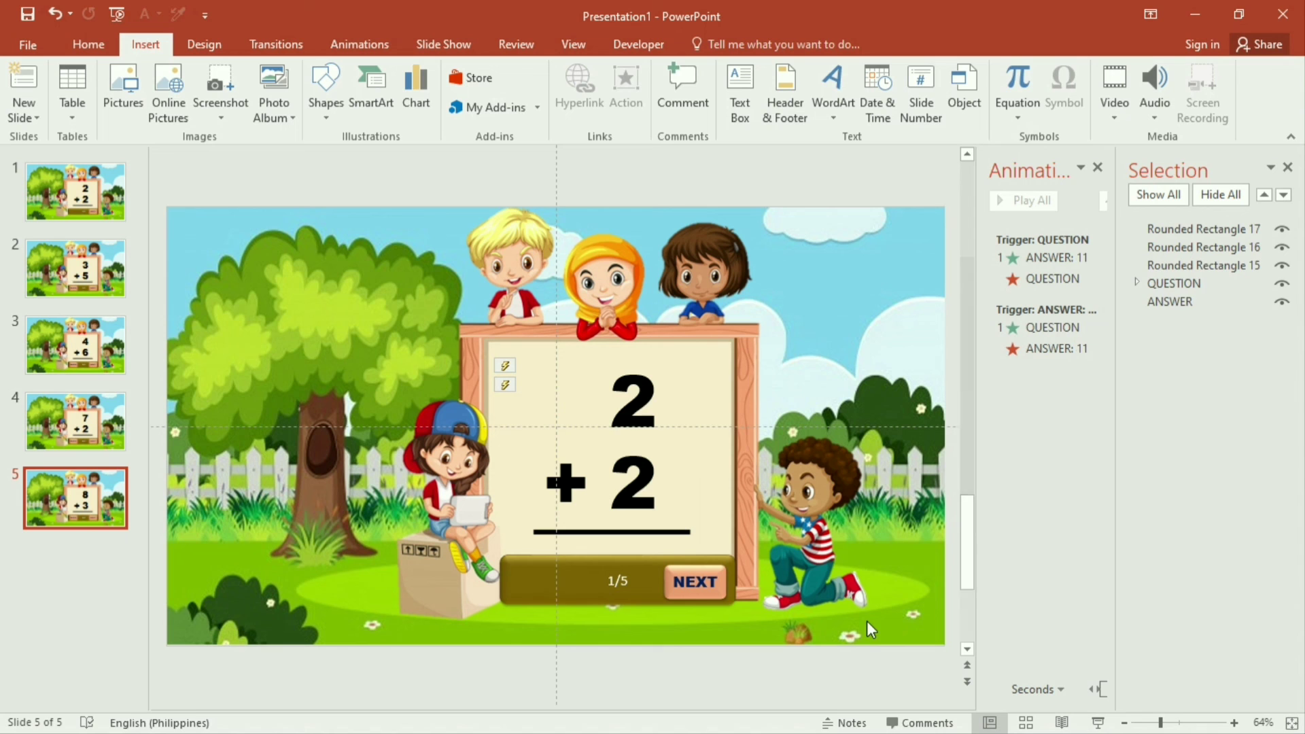
click(715, 583)
click(708, 675)
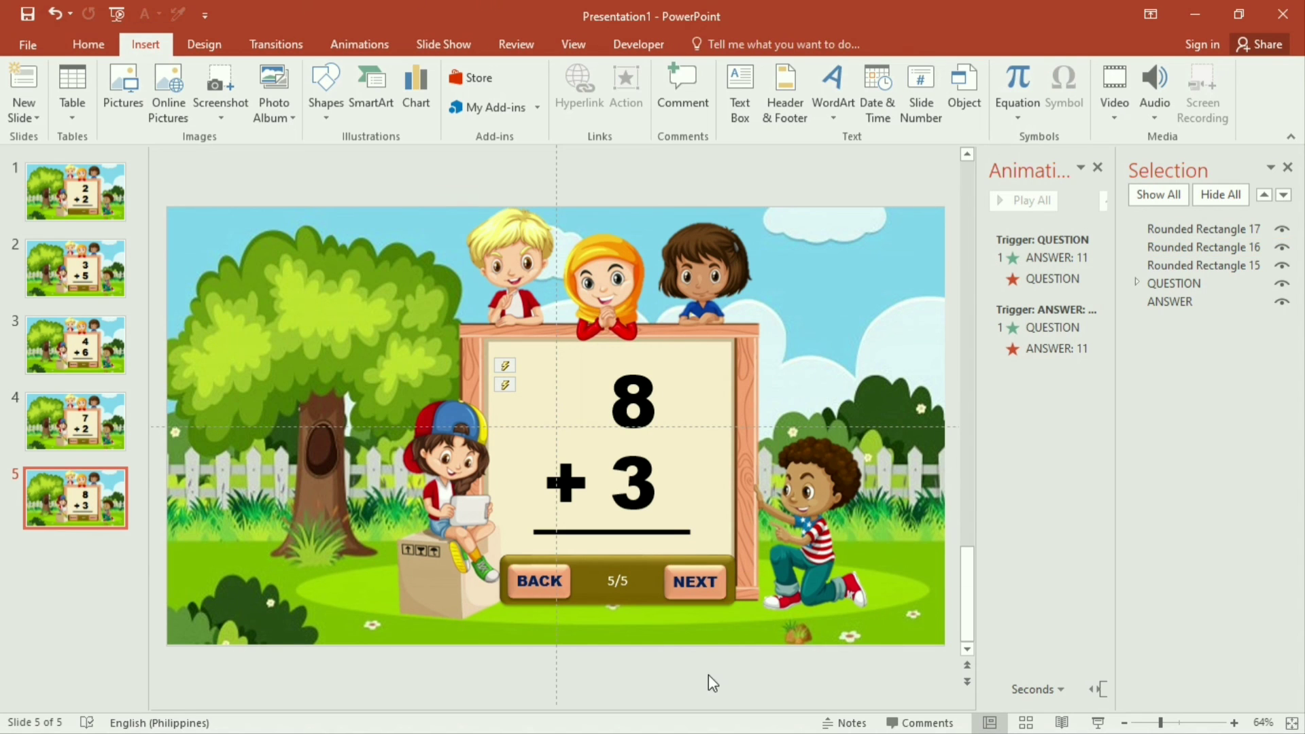
click(717, 588)
click(635, 107)
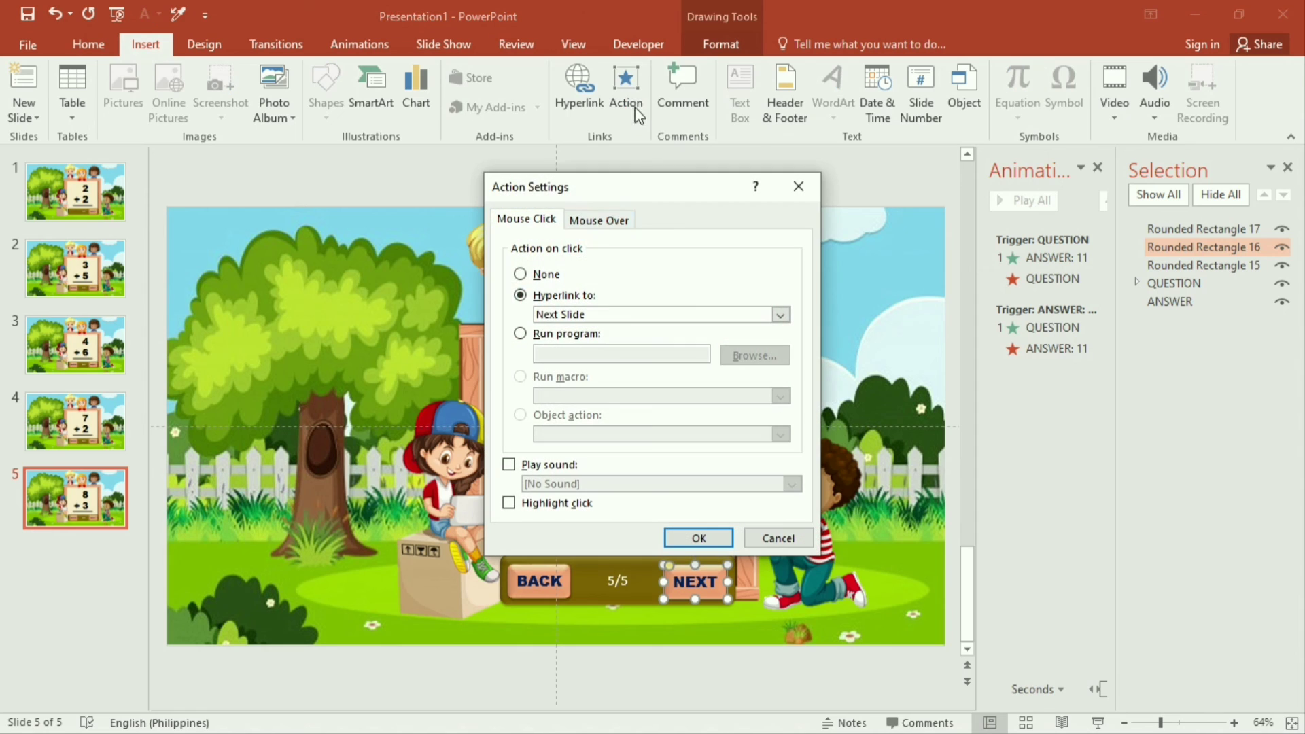
click(782, 314)
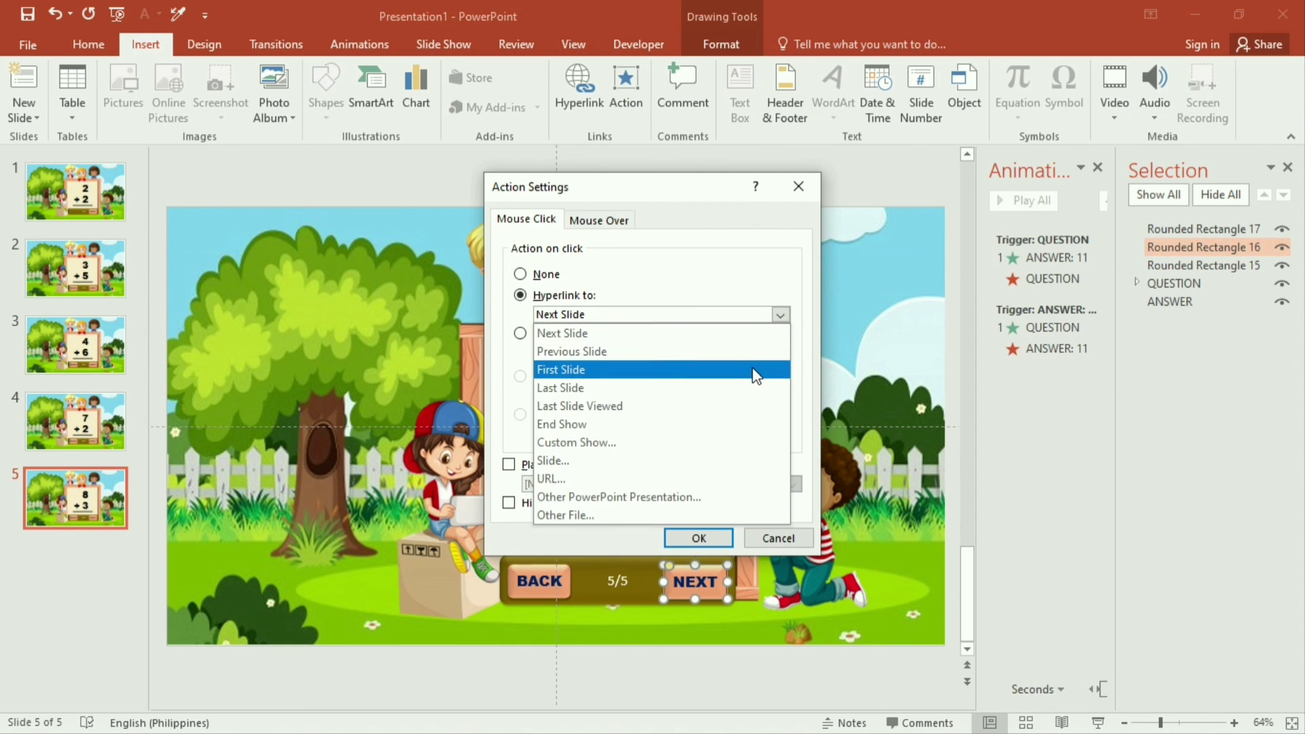
click(753, 370)
click(701, 539)
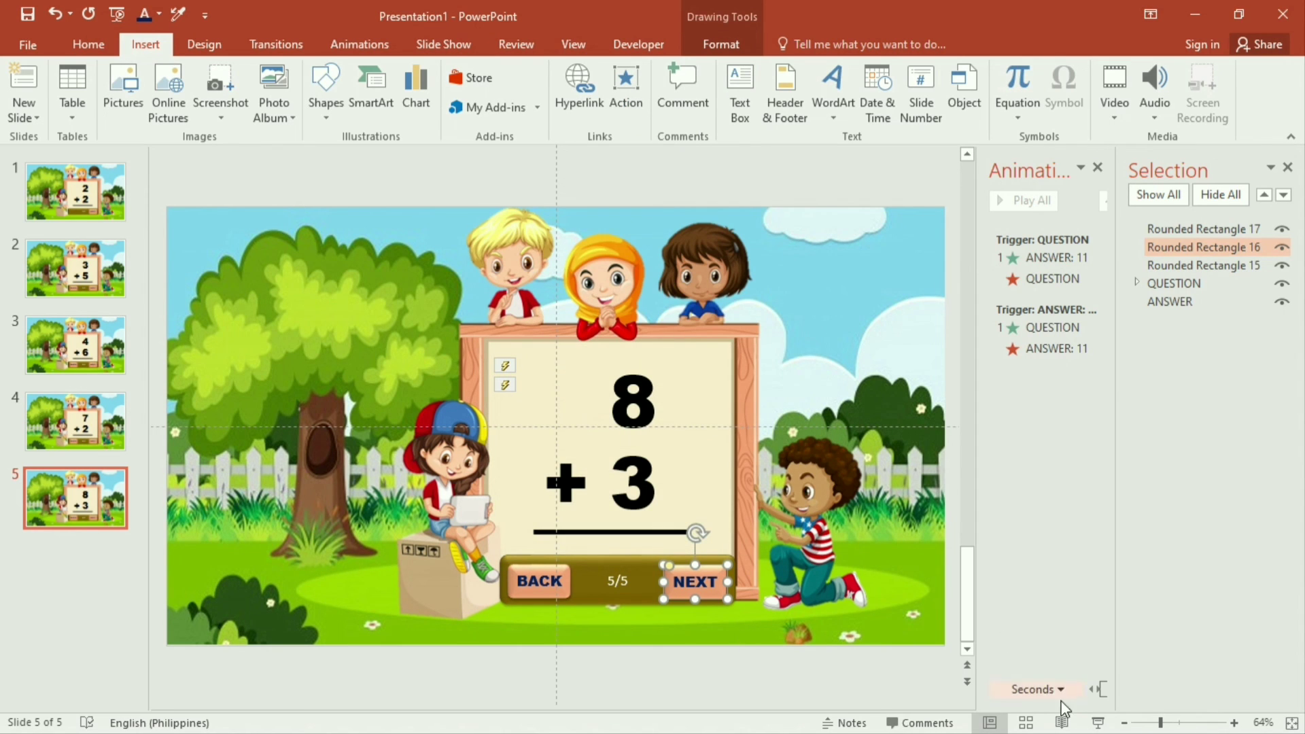
Step: Test that slide 5's NEXT returns to the 2 + 2 card, then close the Animation and Selection panes
click(1094, 724)
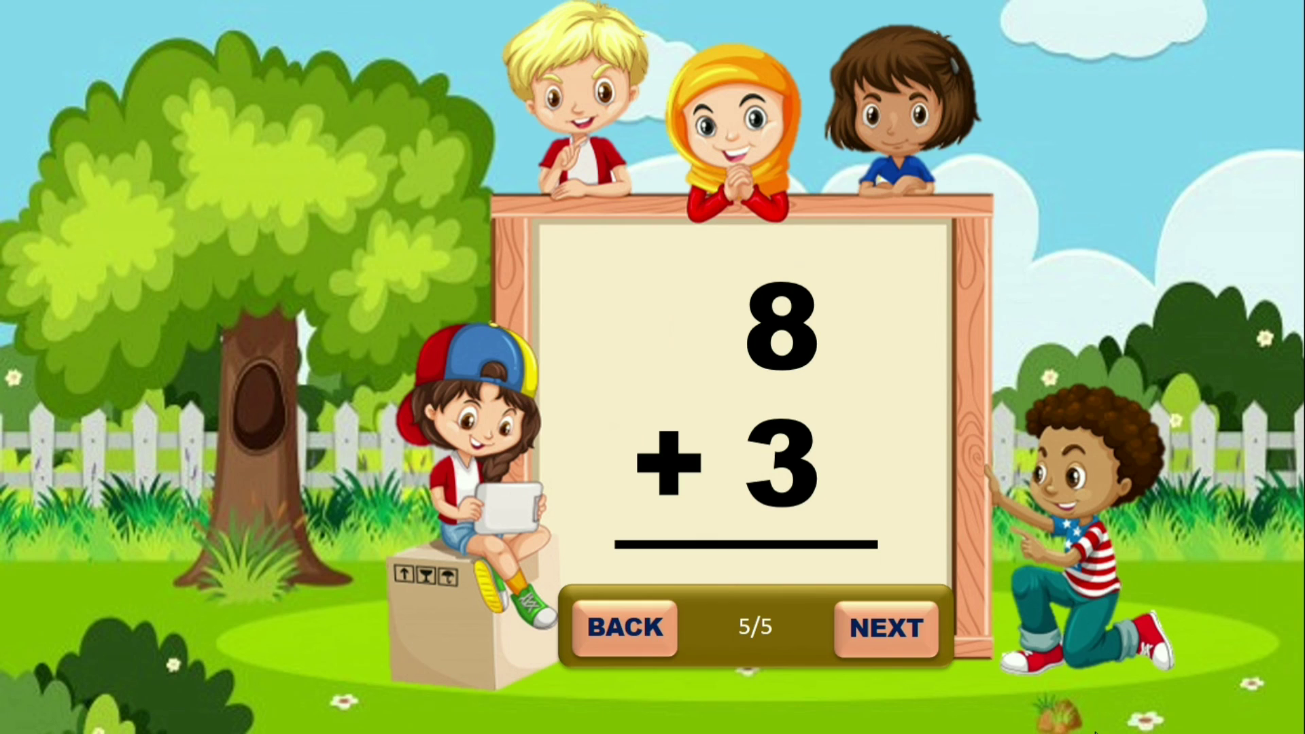
click(853, 618)
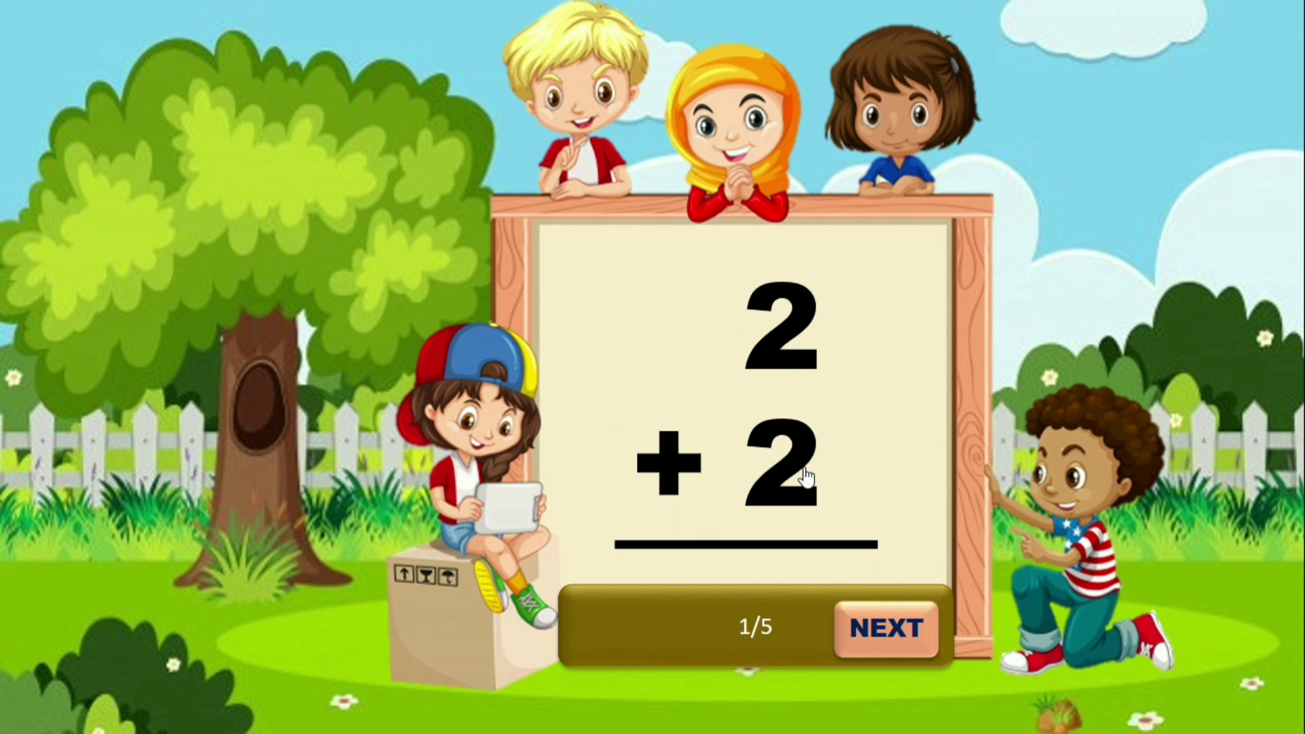
key(Escape)
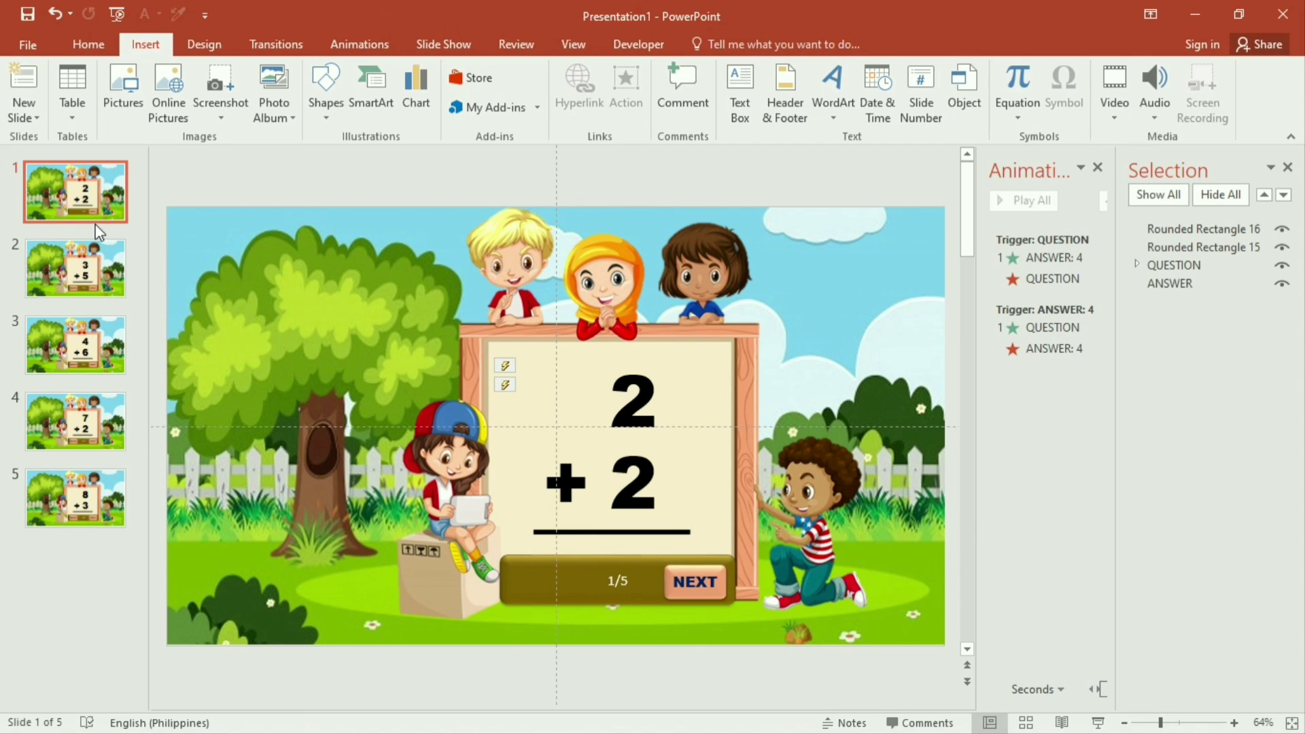
click(1101, 169)
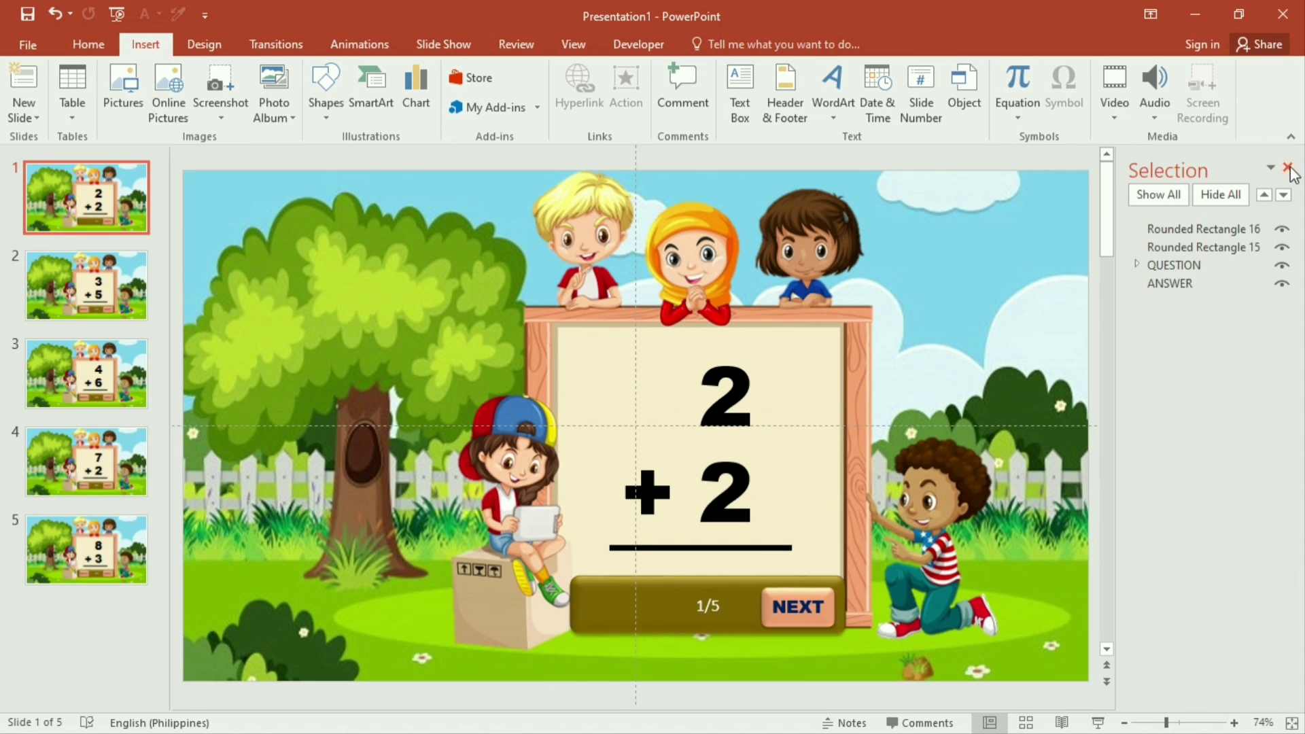
click(1288, 168)
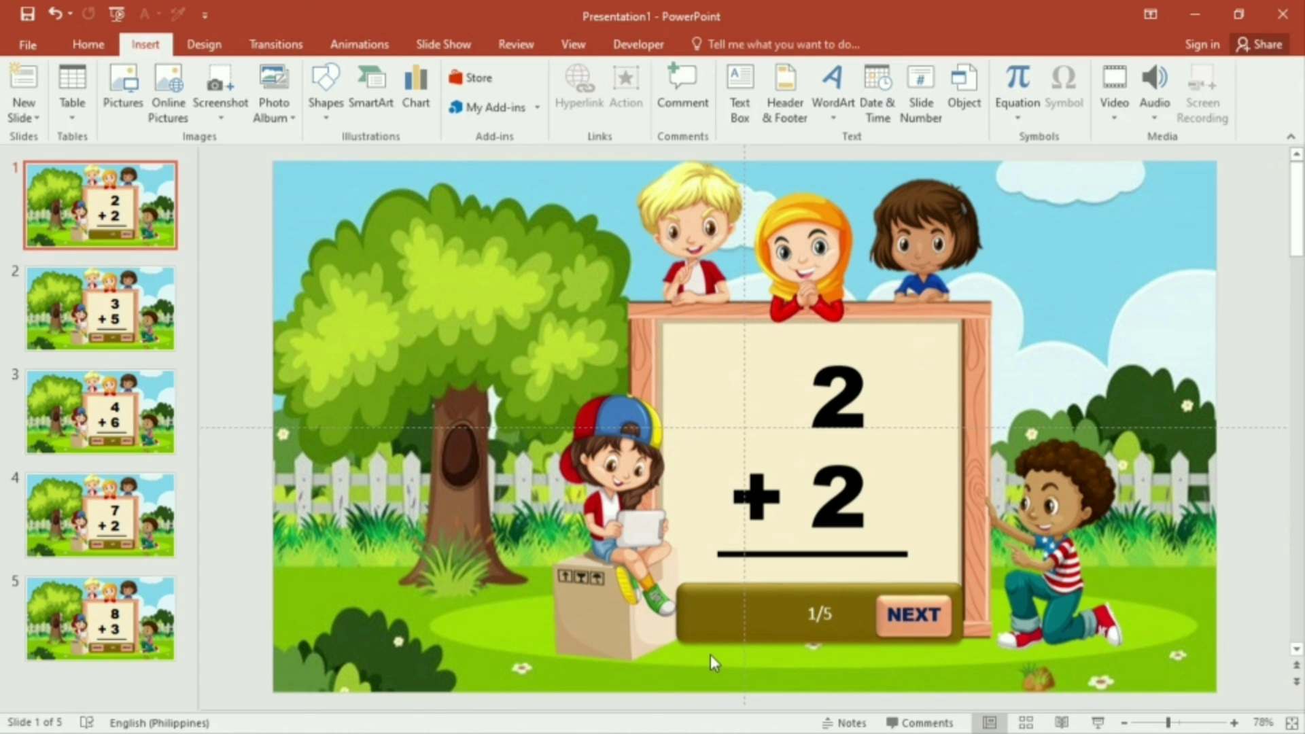